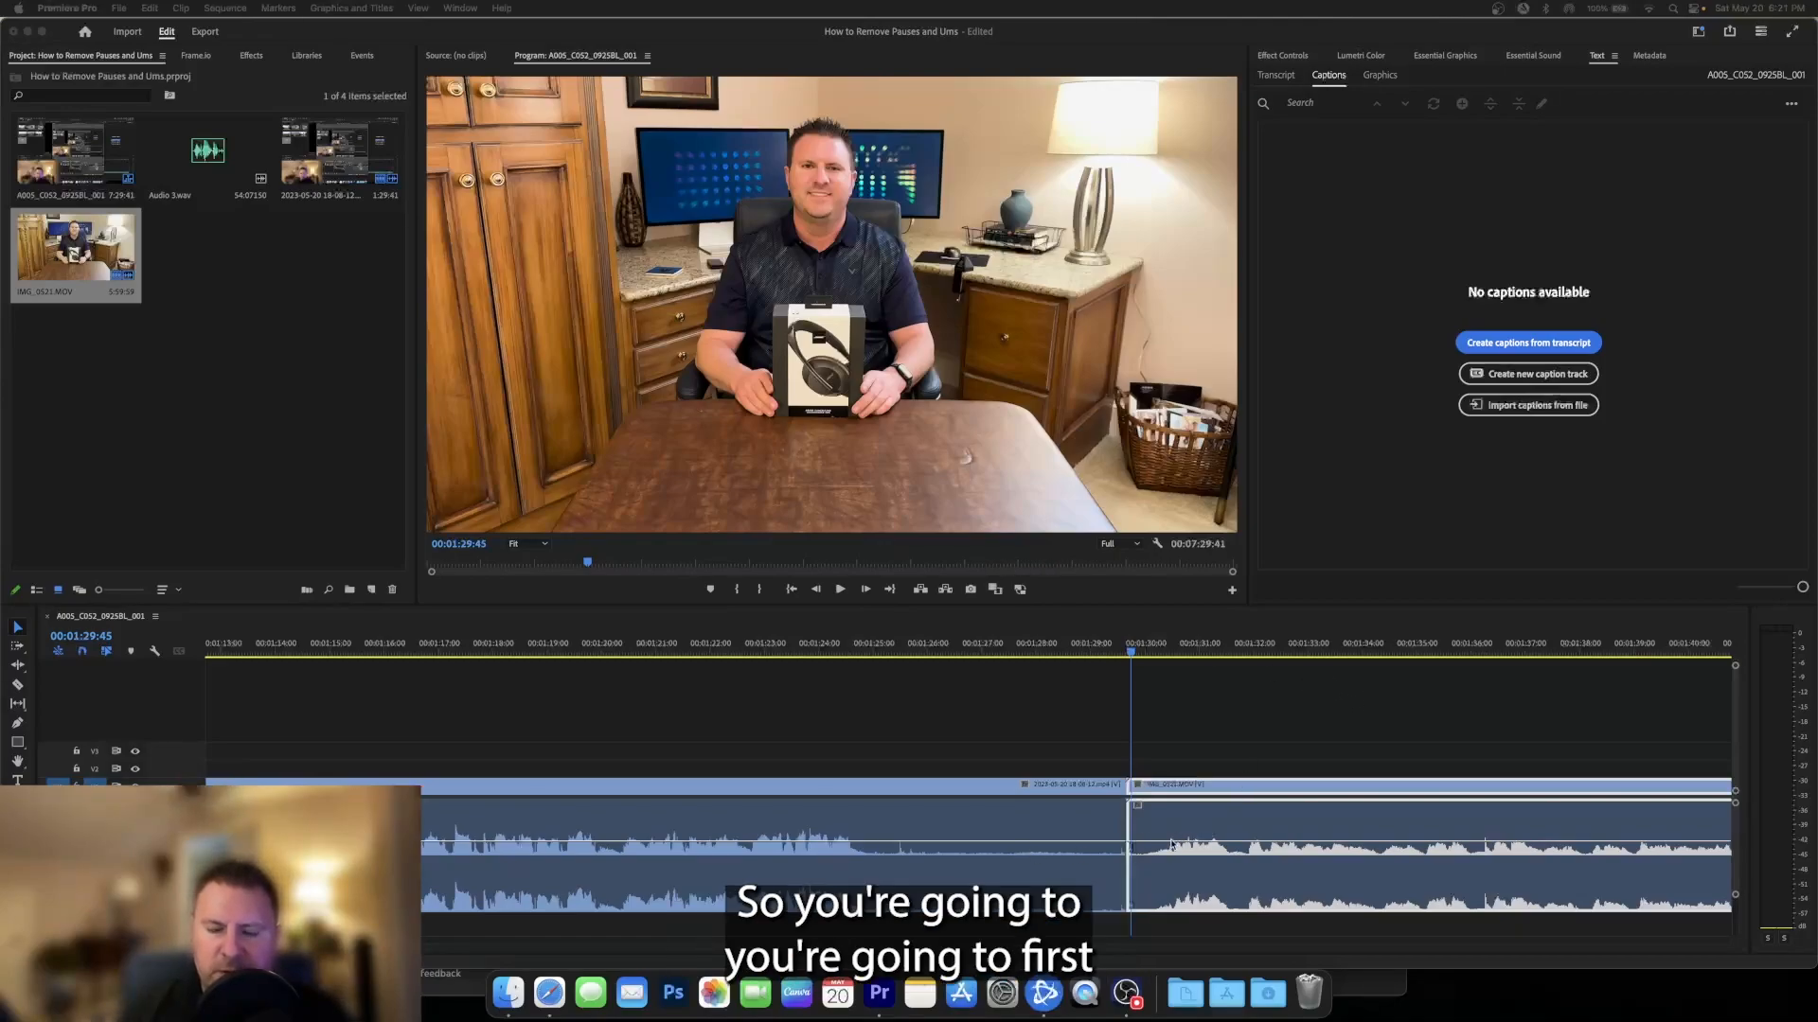
{"action": "left_click", "coordinate": [1275, 78]}
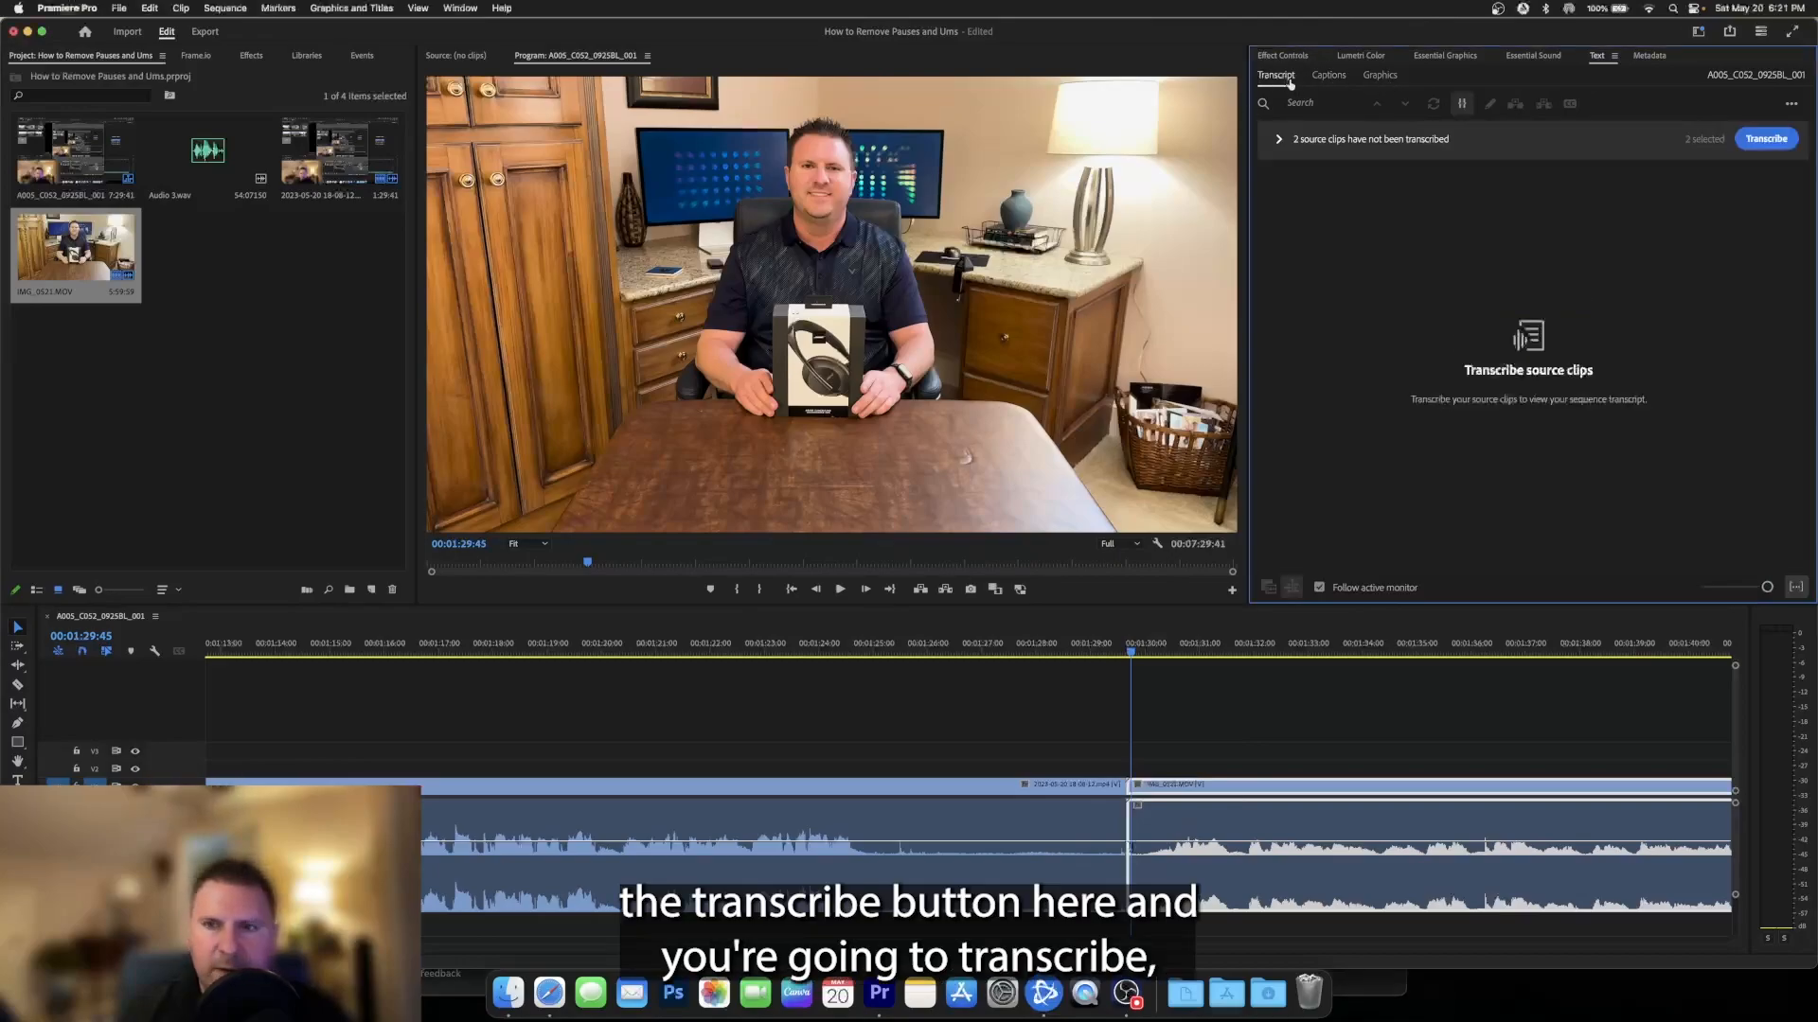
{"action": "left_click", "coordinate": [1280, 140]}
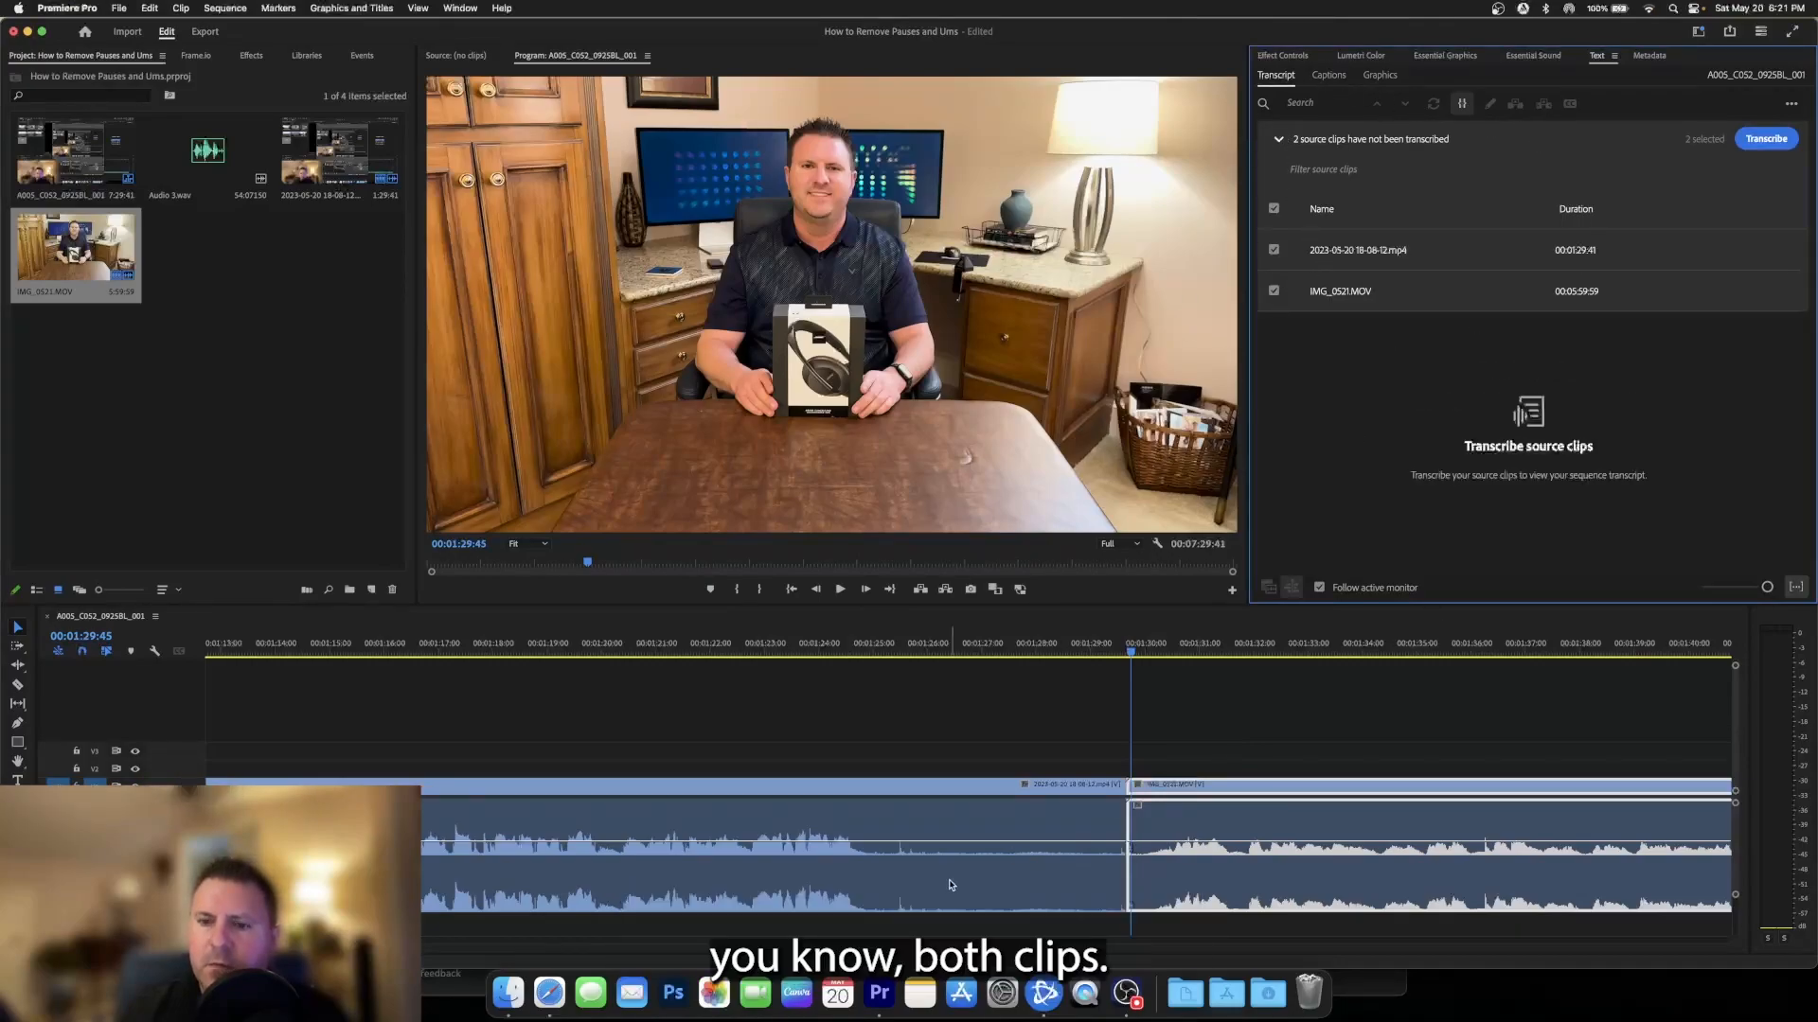
{"action": "left_click", "coordinate": [1764, 139]}
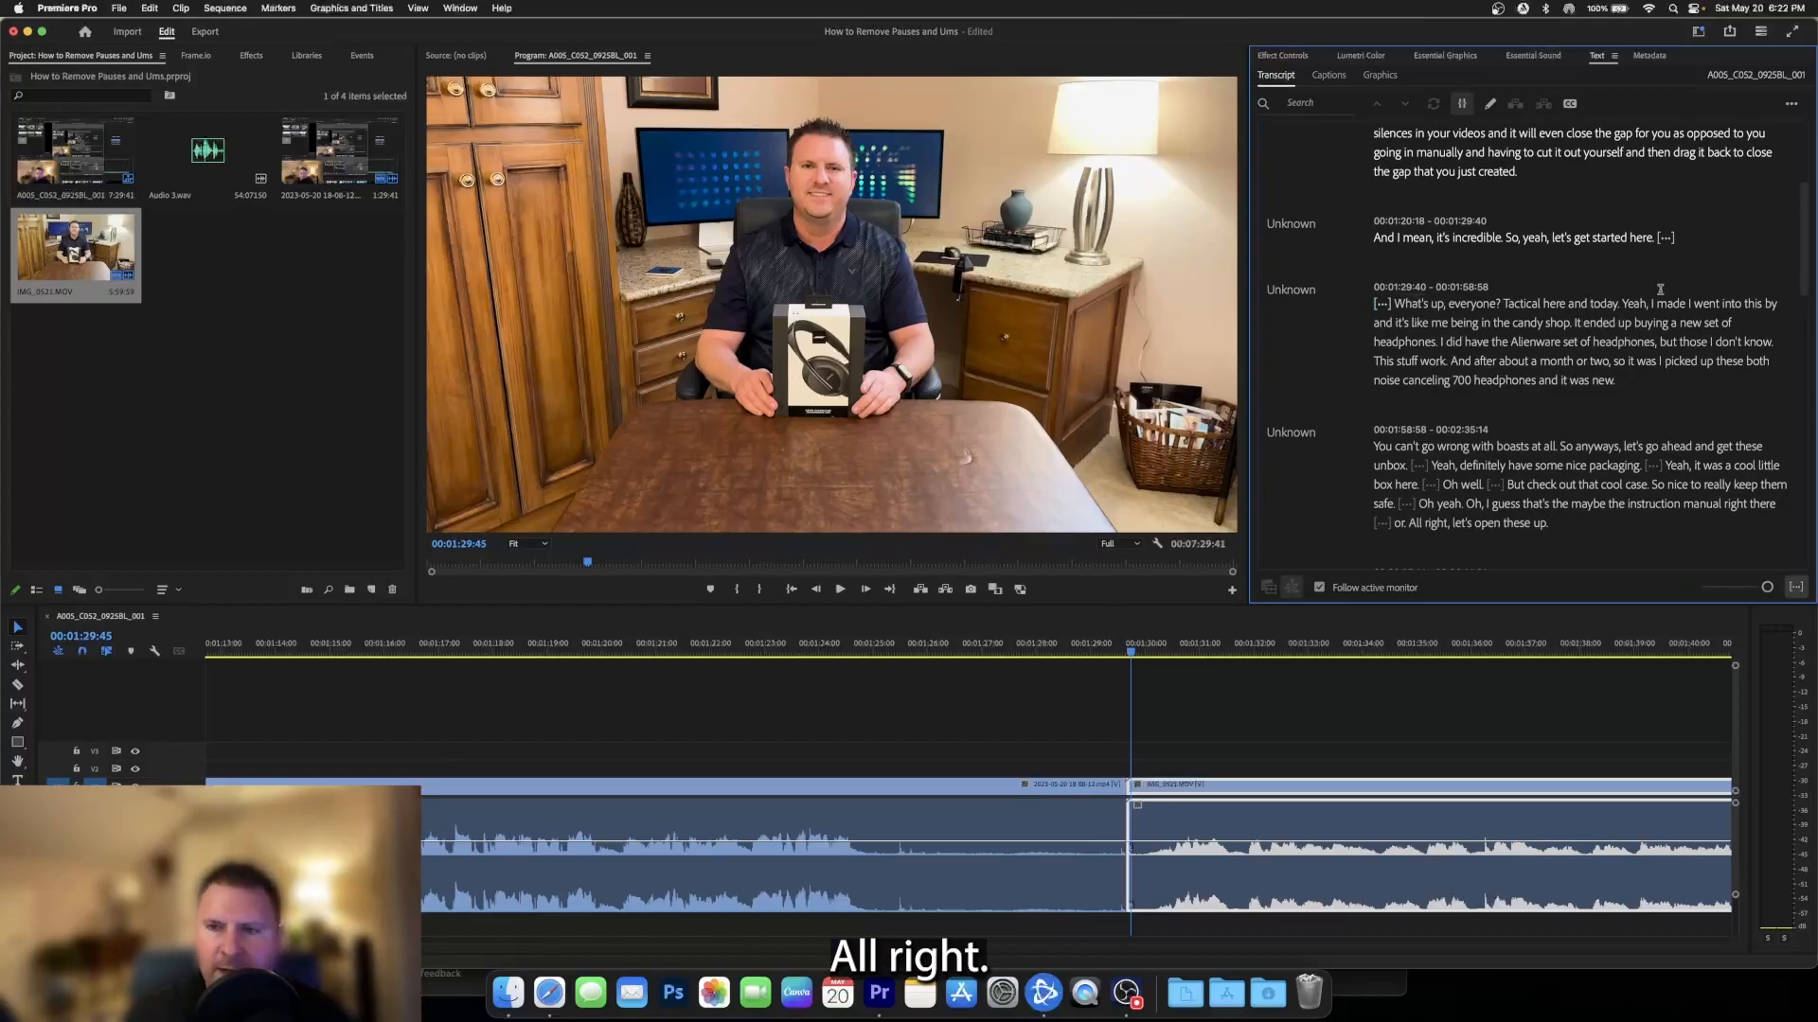
- Play the pause at the very start of the transcript, before "What's up?", and extract it from the sequence
{"action": "scroll", "coordinate": [1549, 292], "scroll_direction": "up", "scroll_amount": 5}
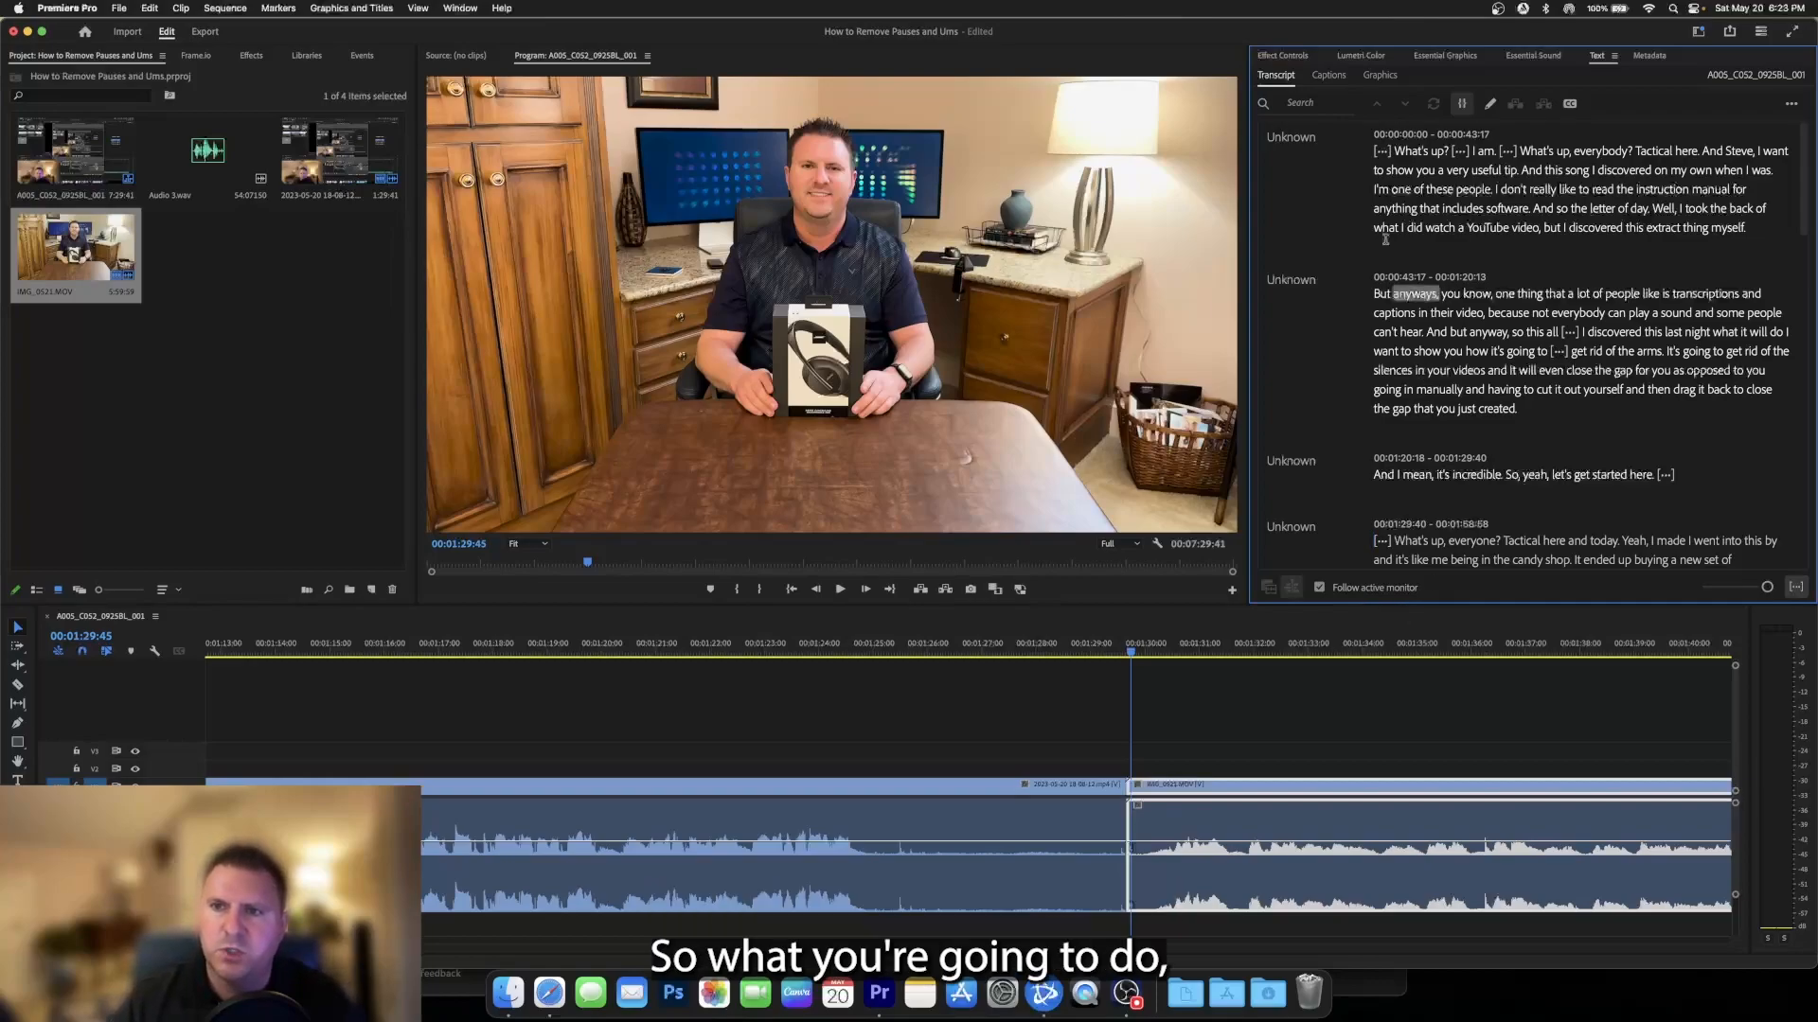
{"action": "mouse_move", "coordinate": [1383, 151]}
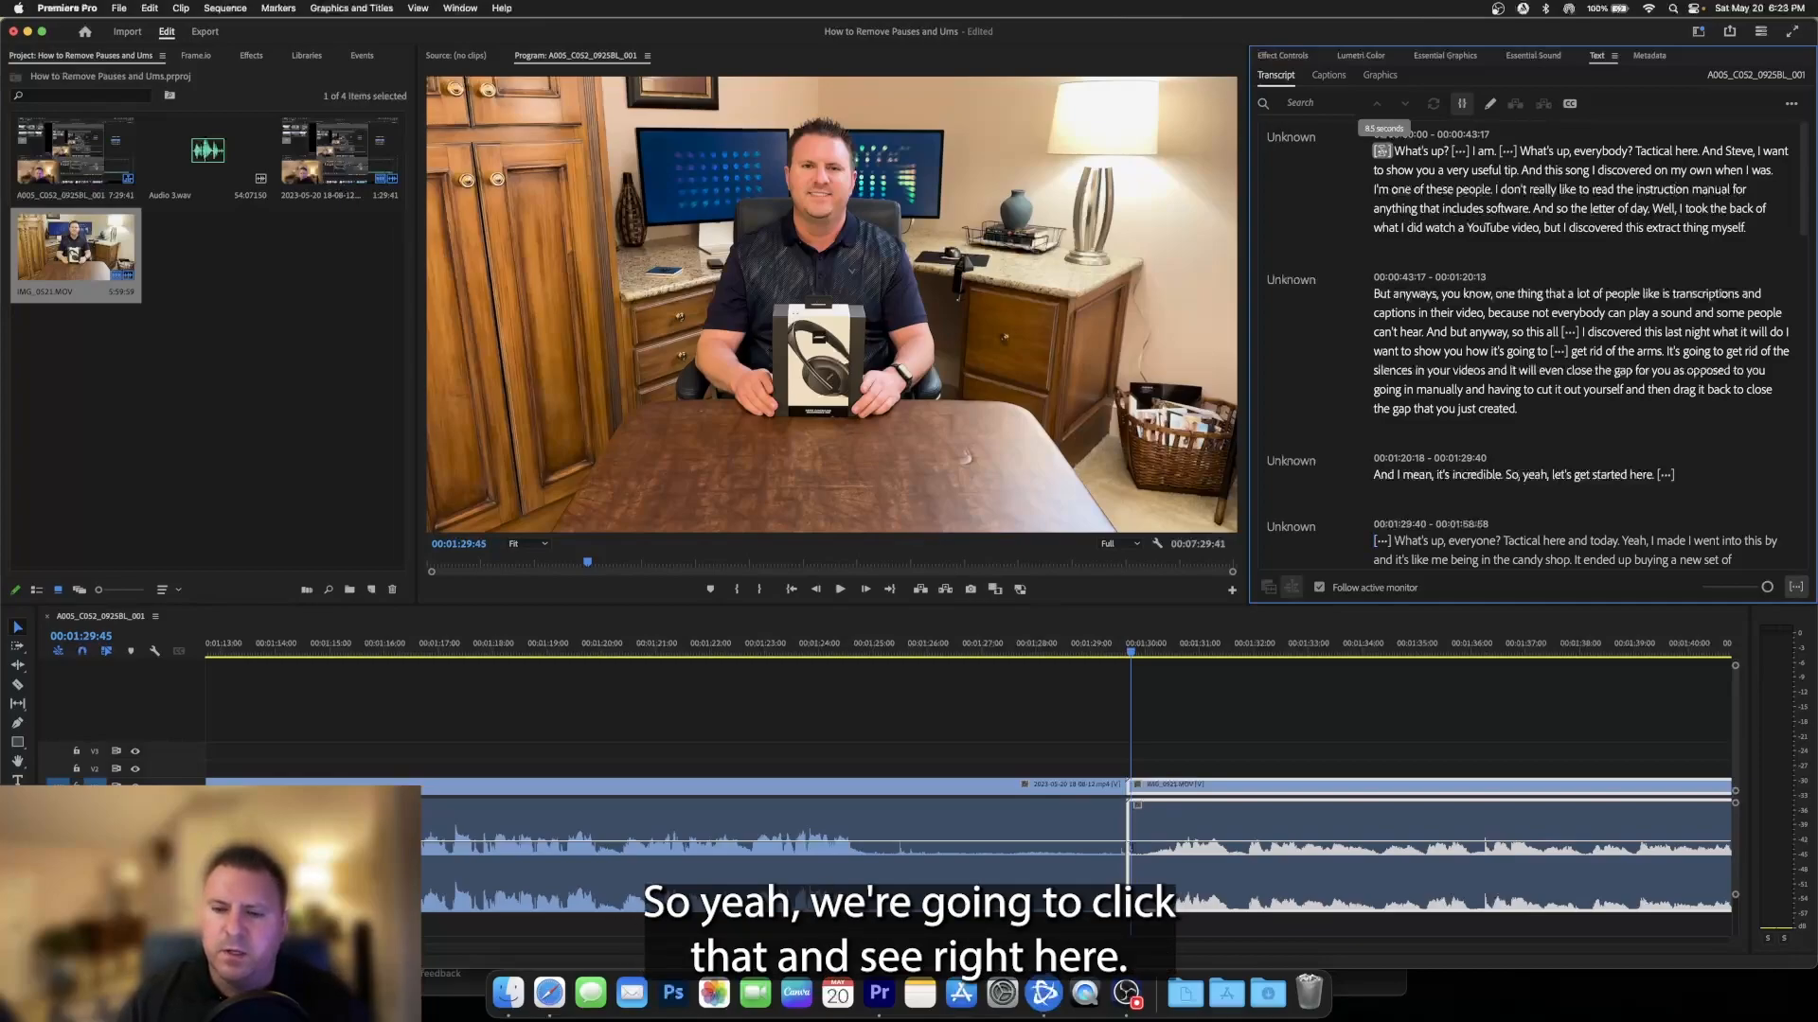
{"action": "left_click", "coordinate": [1382, 151]}
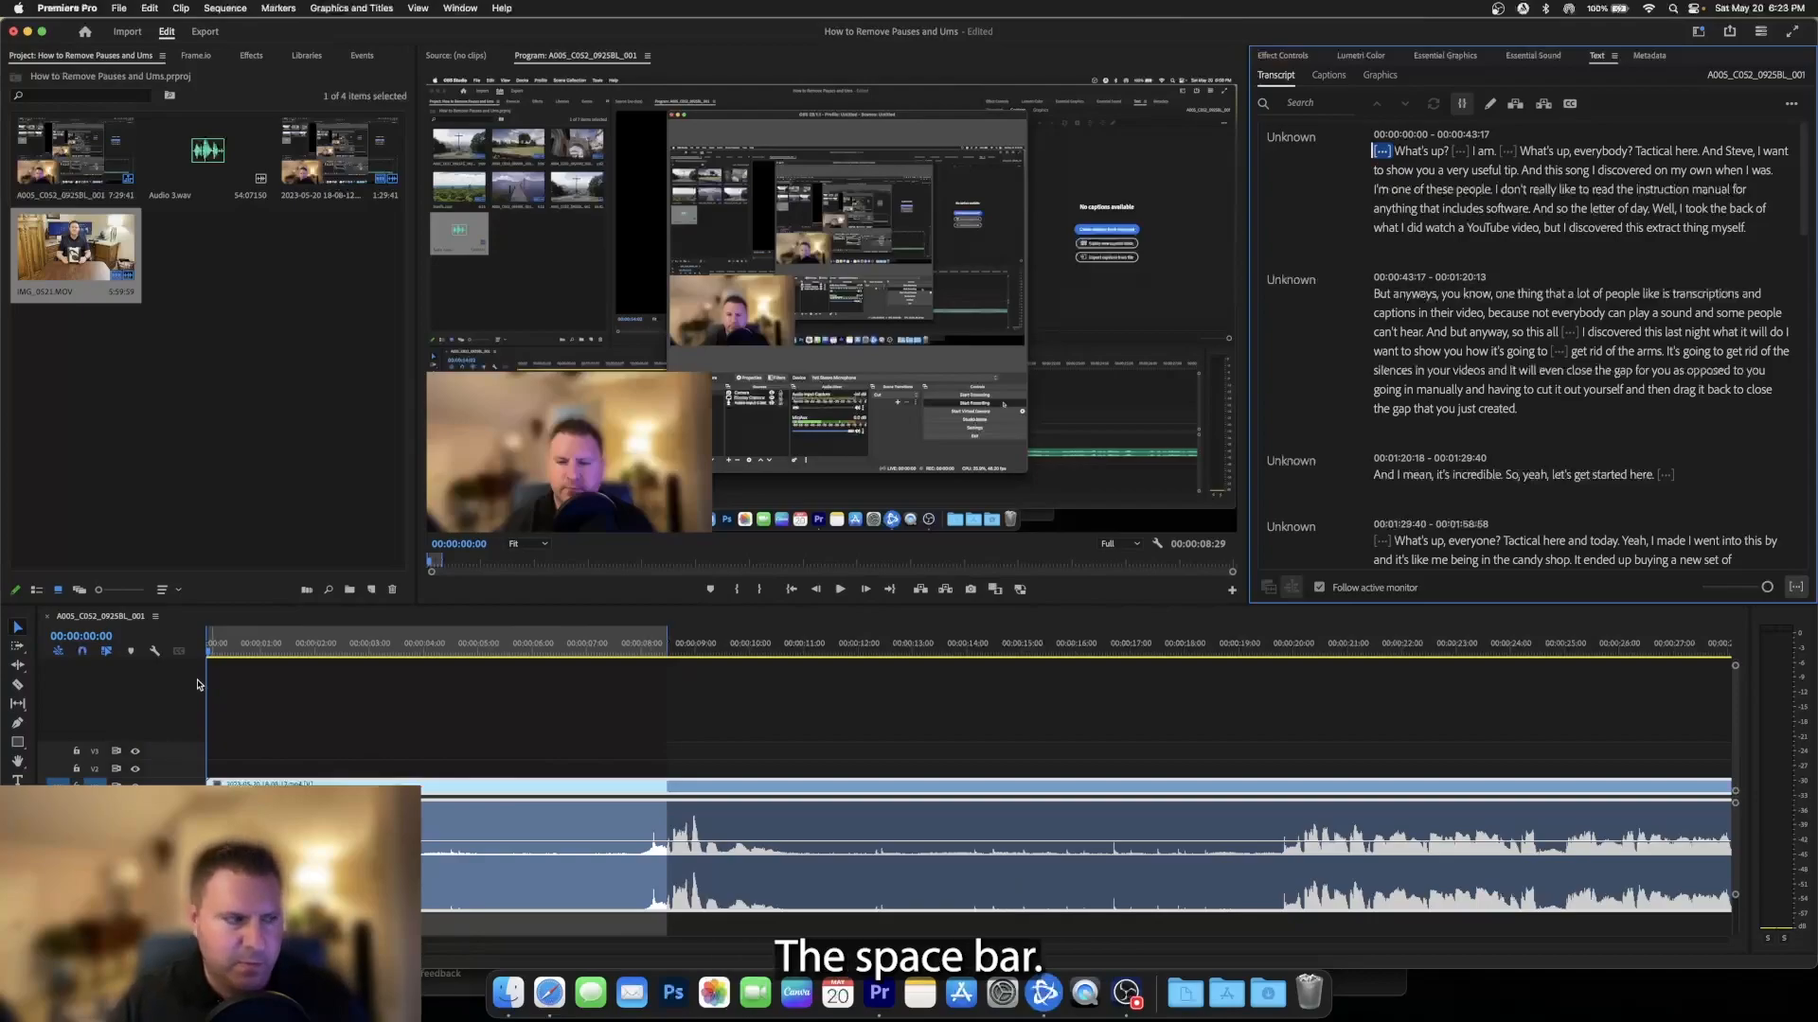
{"action": "key", "text": "space"}
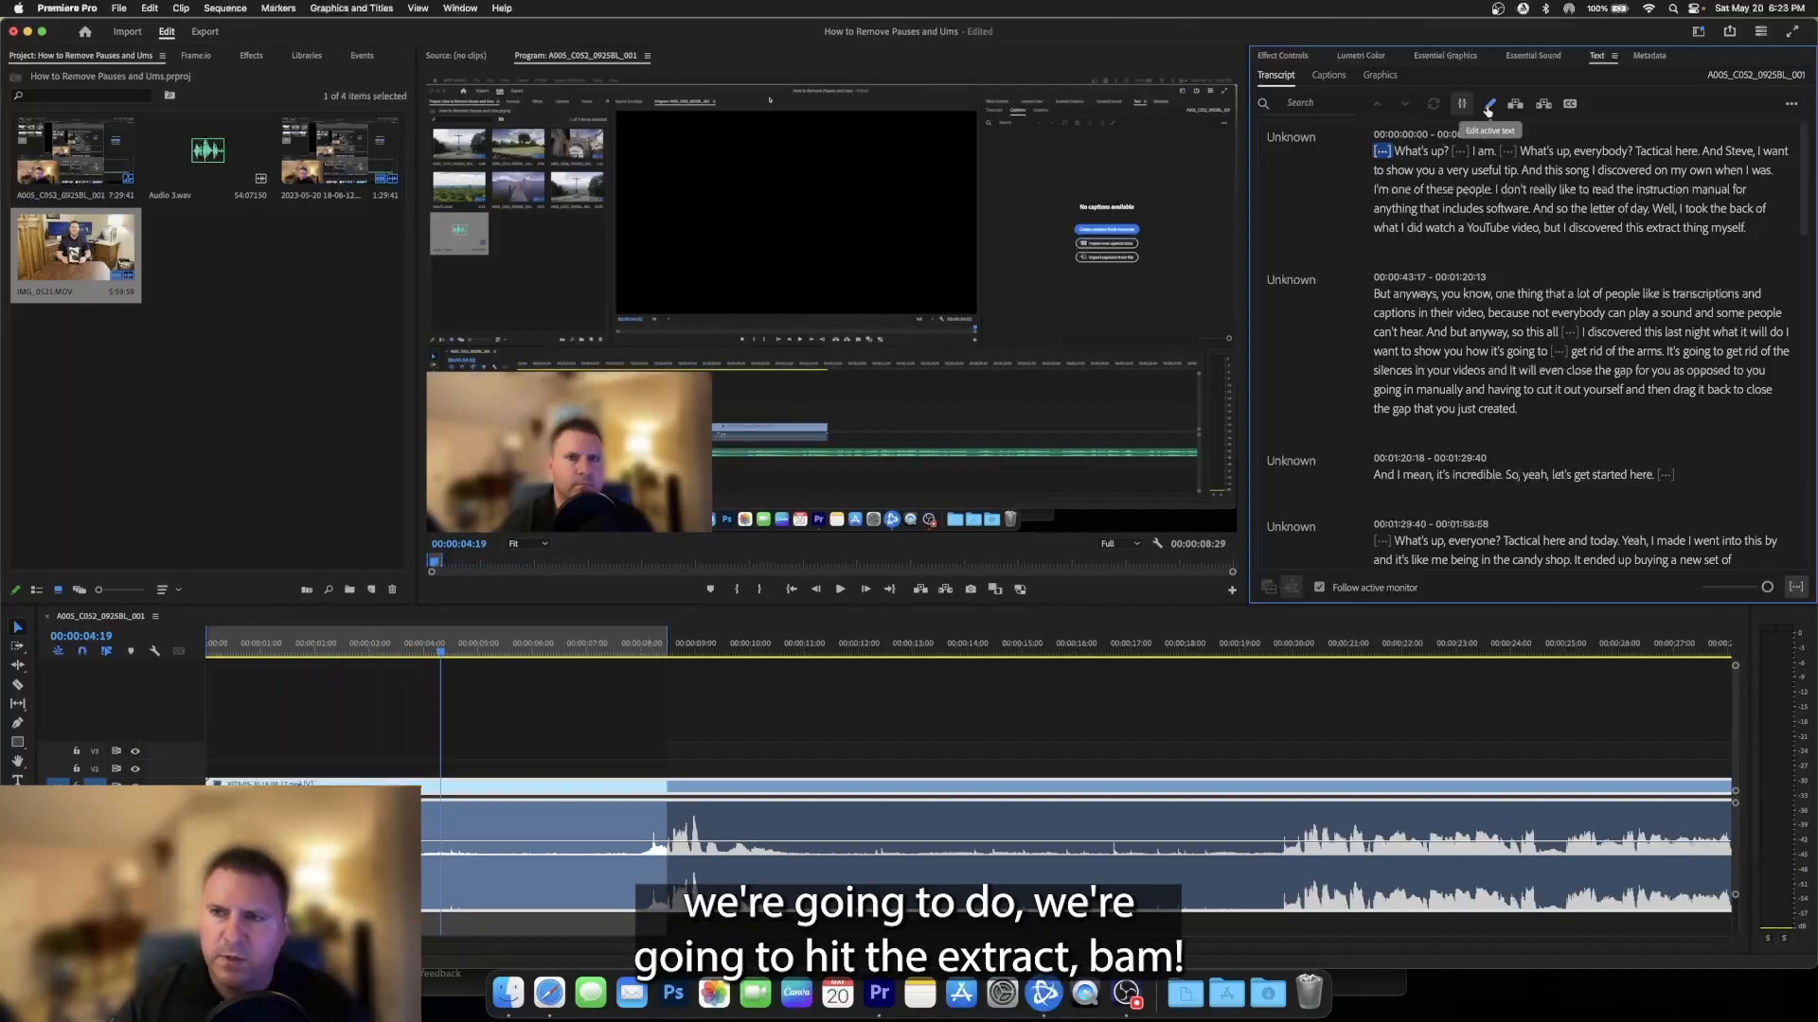
{"action": "left_click", "coordinate": [1543, 104]}
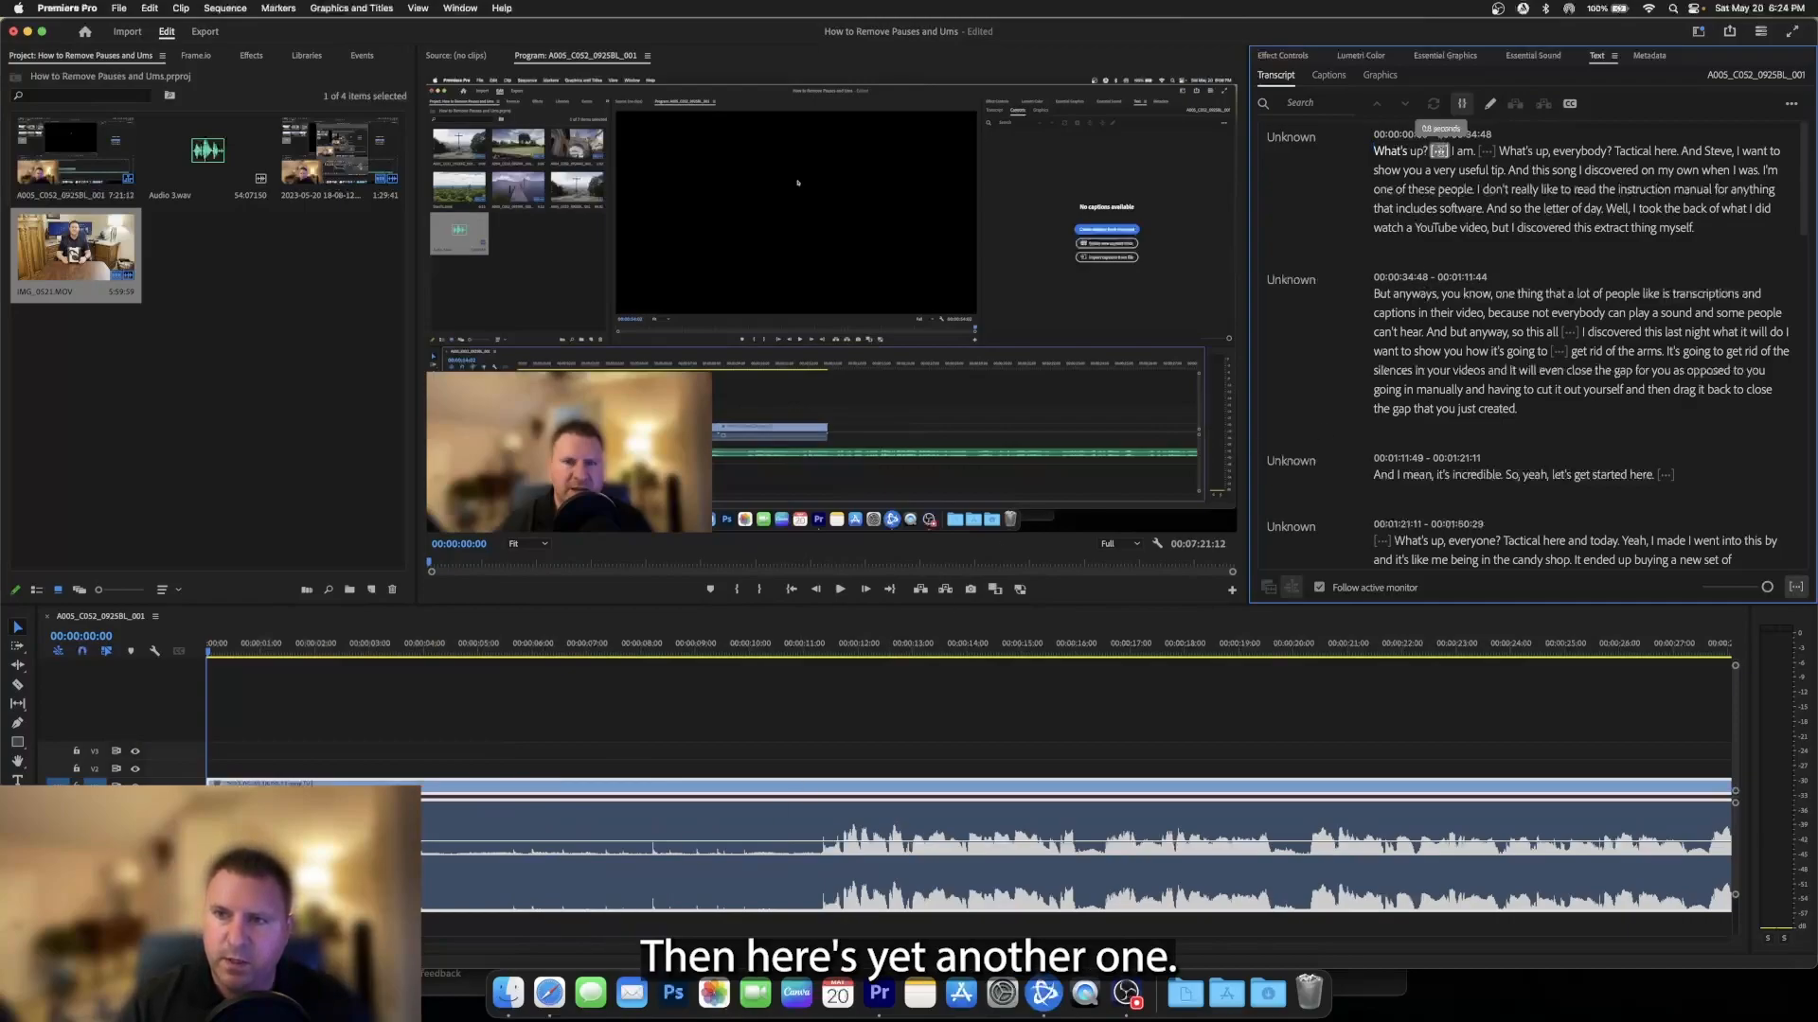
- Check the pause between "What's up?" and "I am" on the timeline and extract it from the sequence
{"action": "left_click", "coordinate": [1439, 151]}
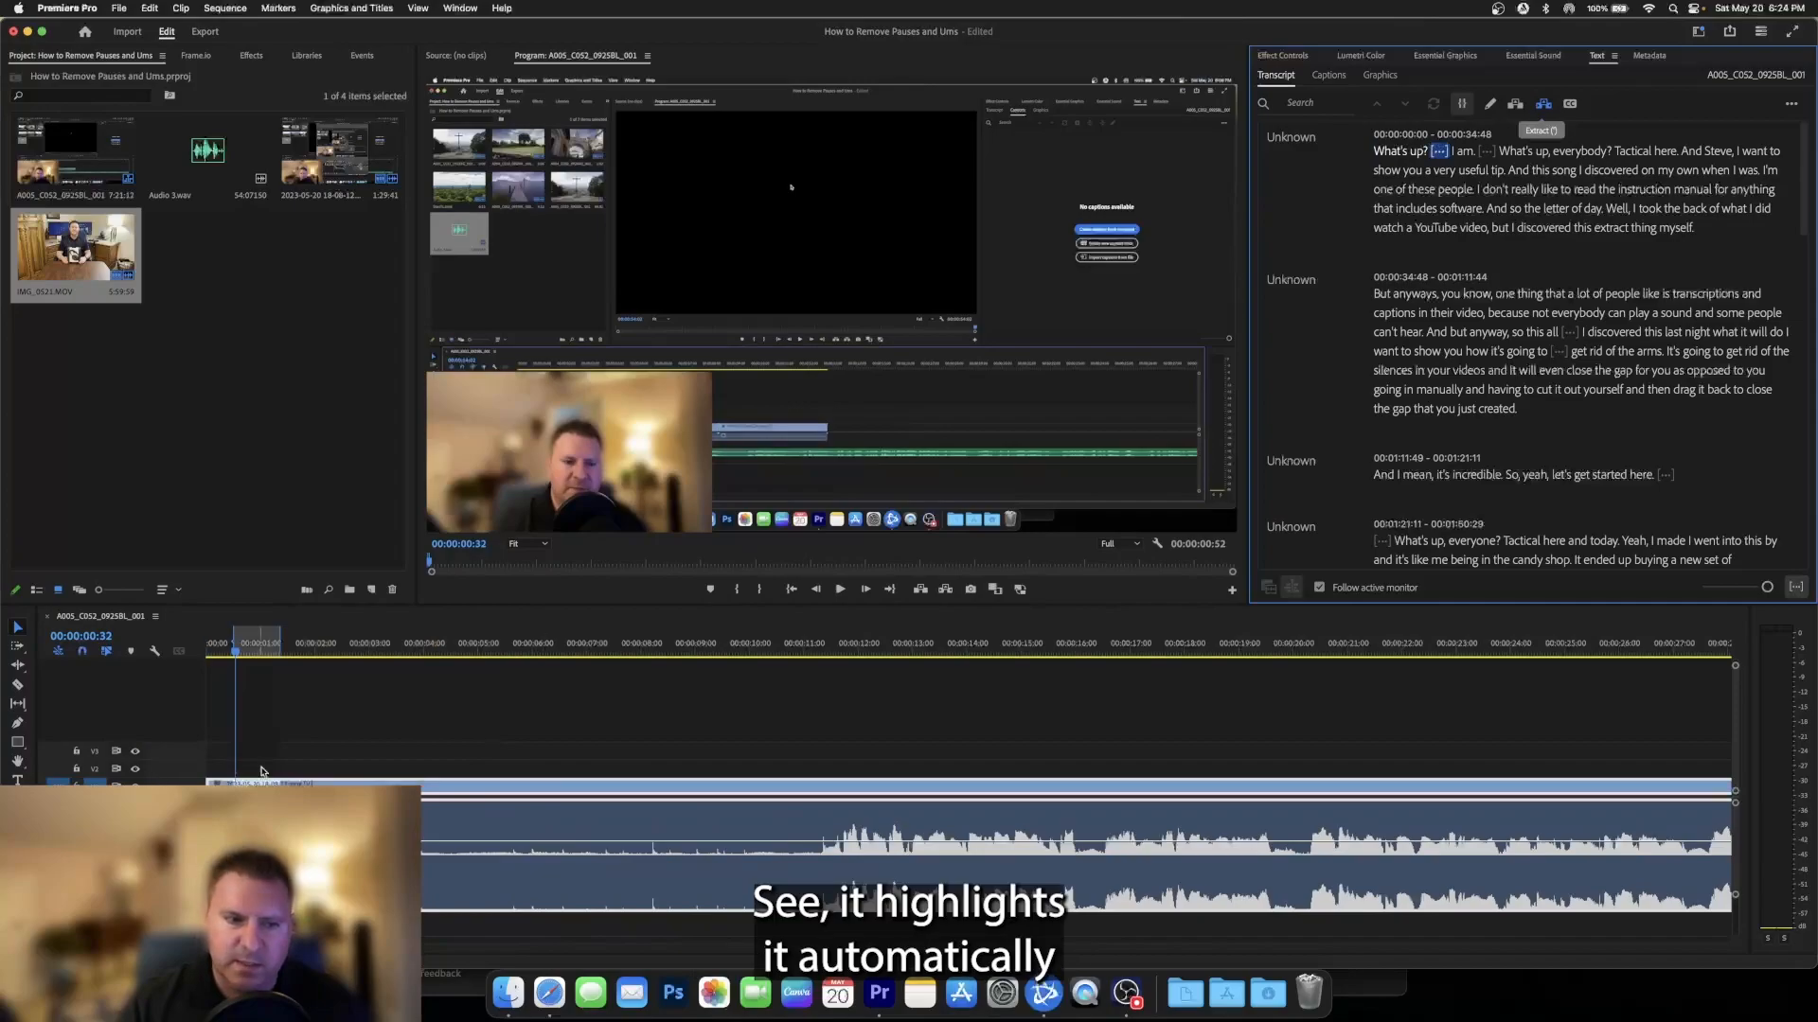
{"action": "left_click", "coordinate": [281, 643]}
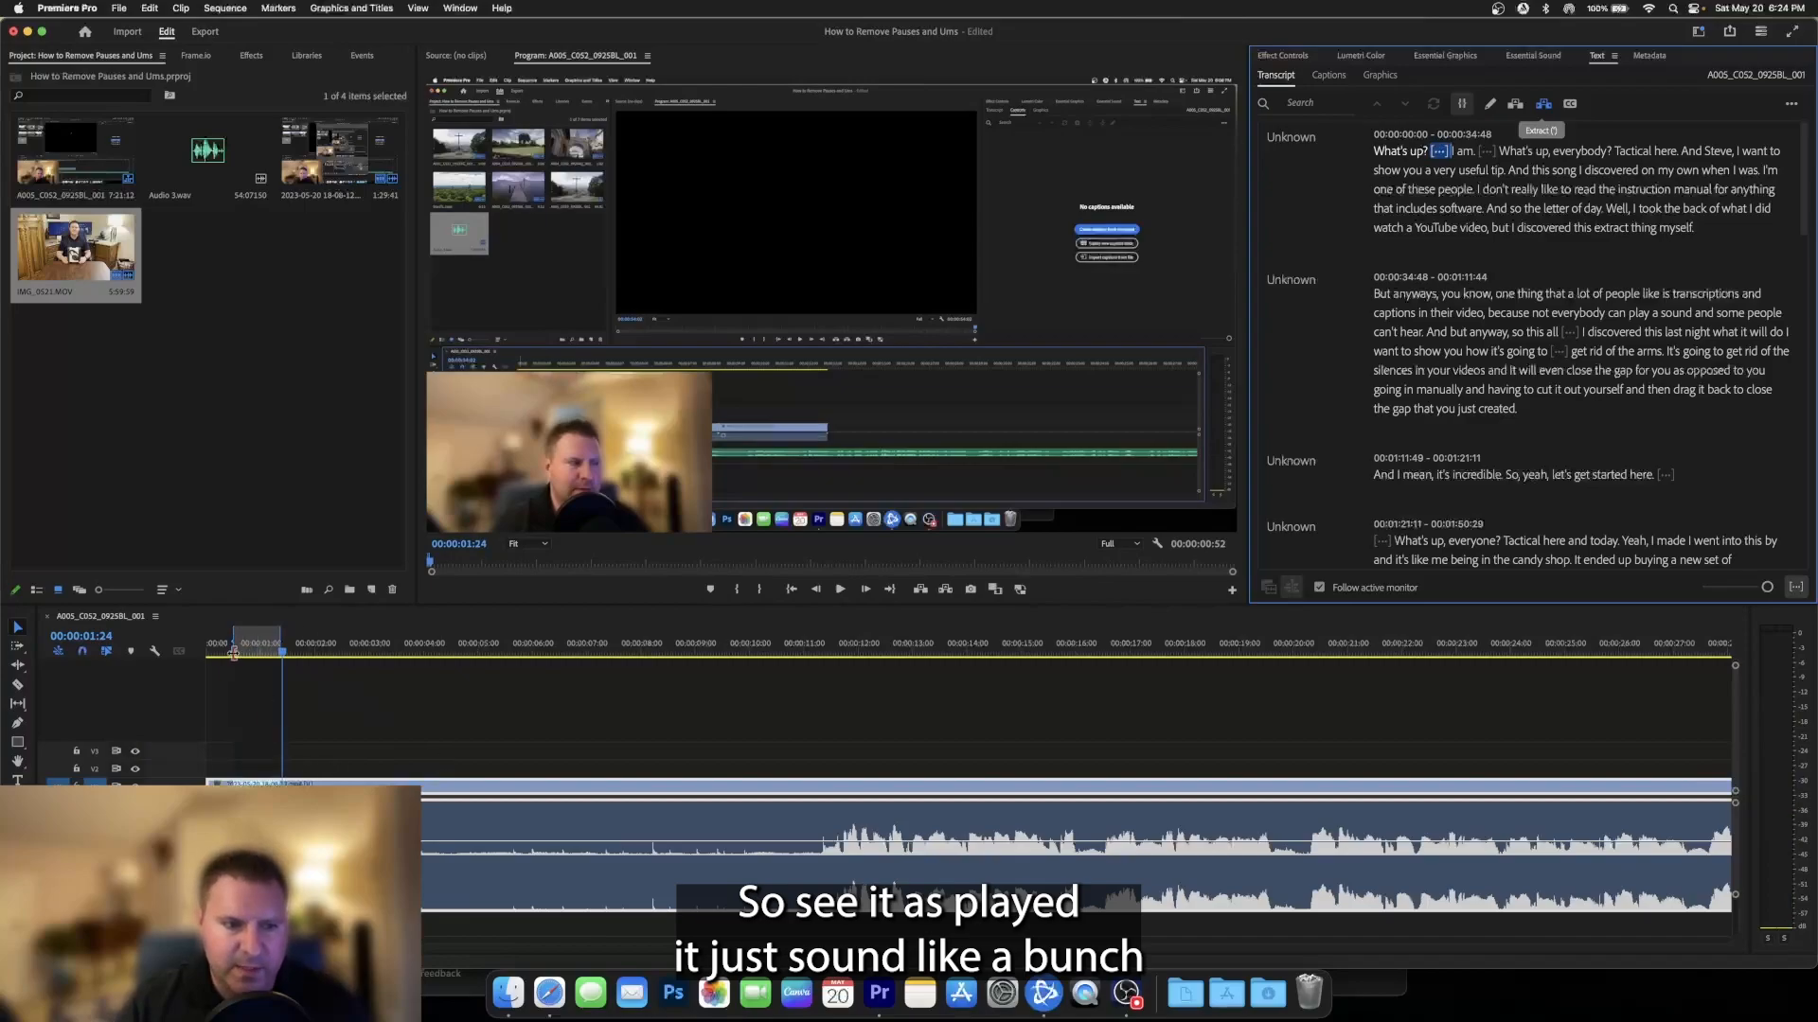
{"action": "left_click", "coordinate": [273, 655]}
{"action": "mouse_move", "coordinate": [273, 654]}
{"action": "left_mouse_down"}
{"action": "mouse_move", "coordinate": [236, 654]}
{"action": "mouse_move", "coordinate": [280, 653]}
{"action": "left_mouse_up"}
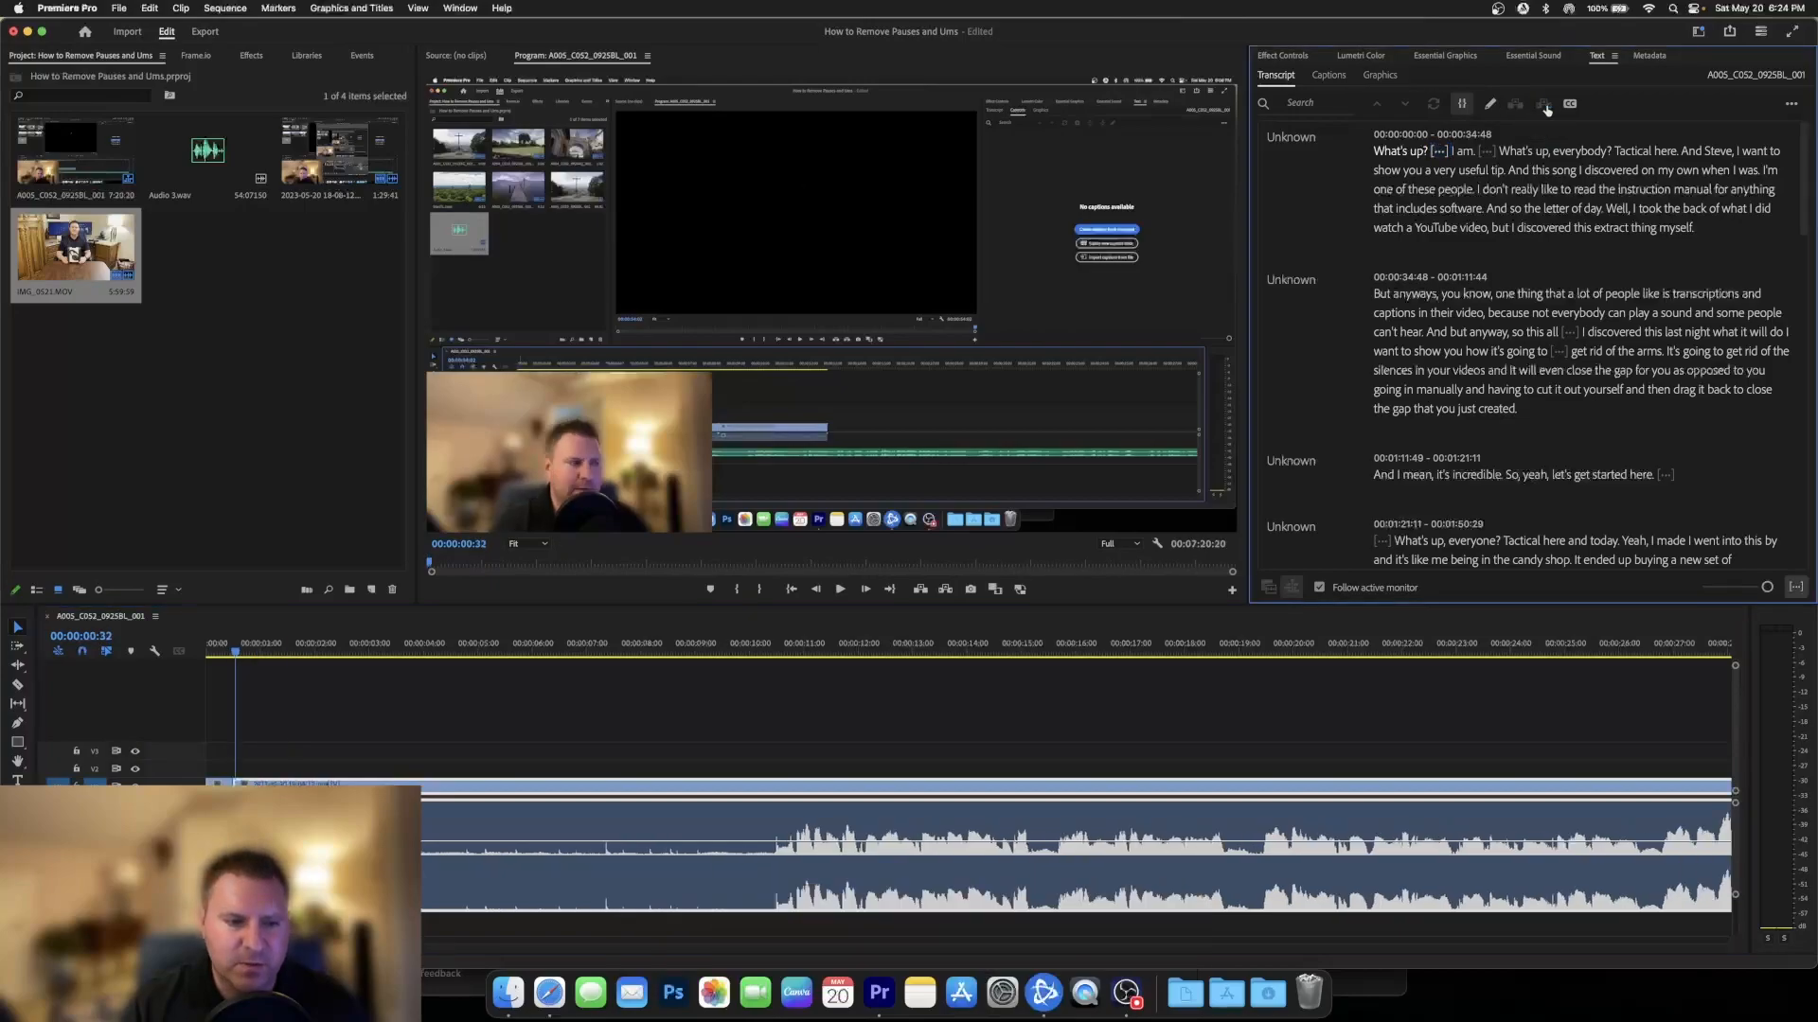
{"action": "left_click", "coordinate": [1544, 107]}
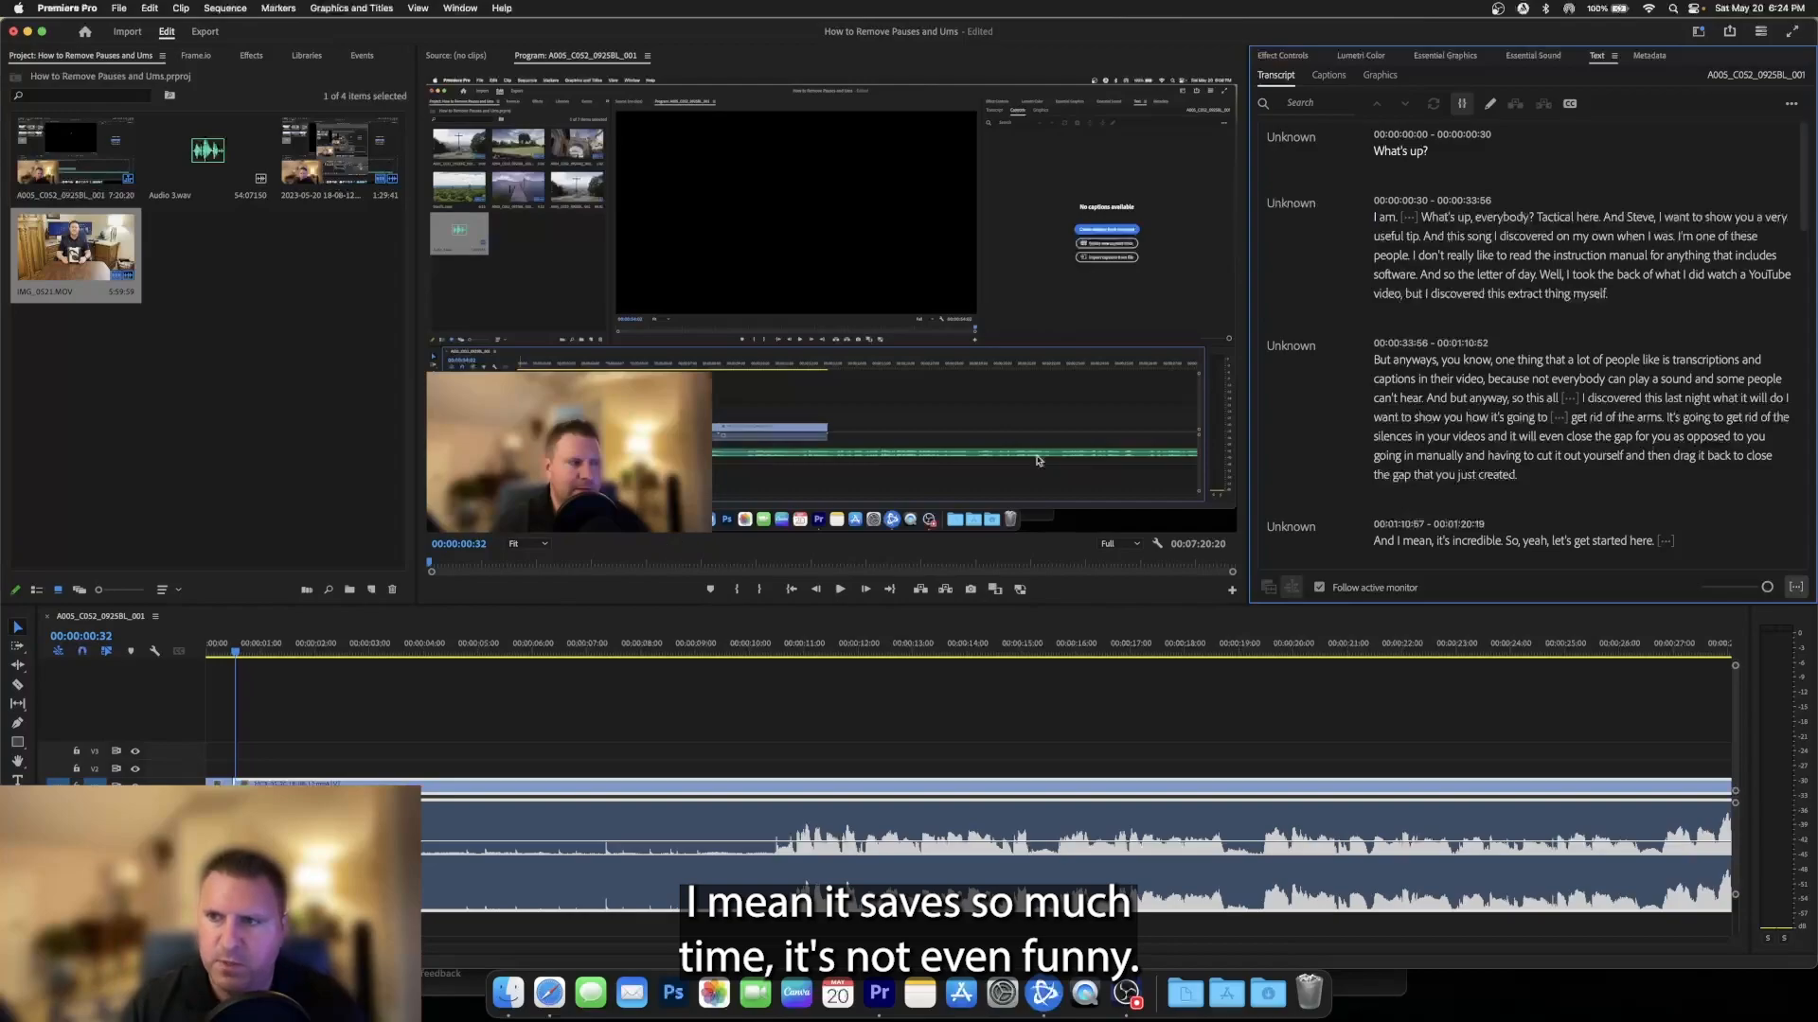
- Try lifting the pause after "I am." out of the sequence, and undo the lift
{"action": "left_click", "coordinate": [1410, 217]}
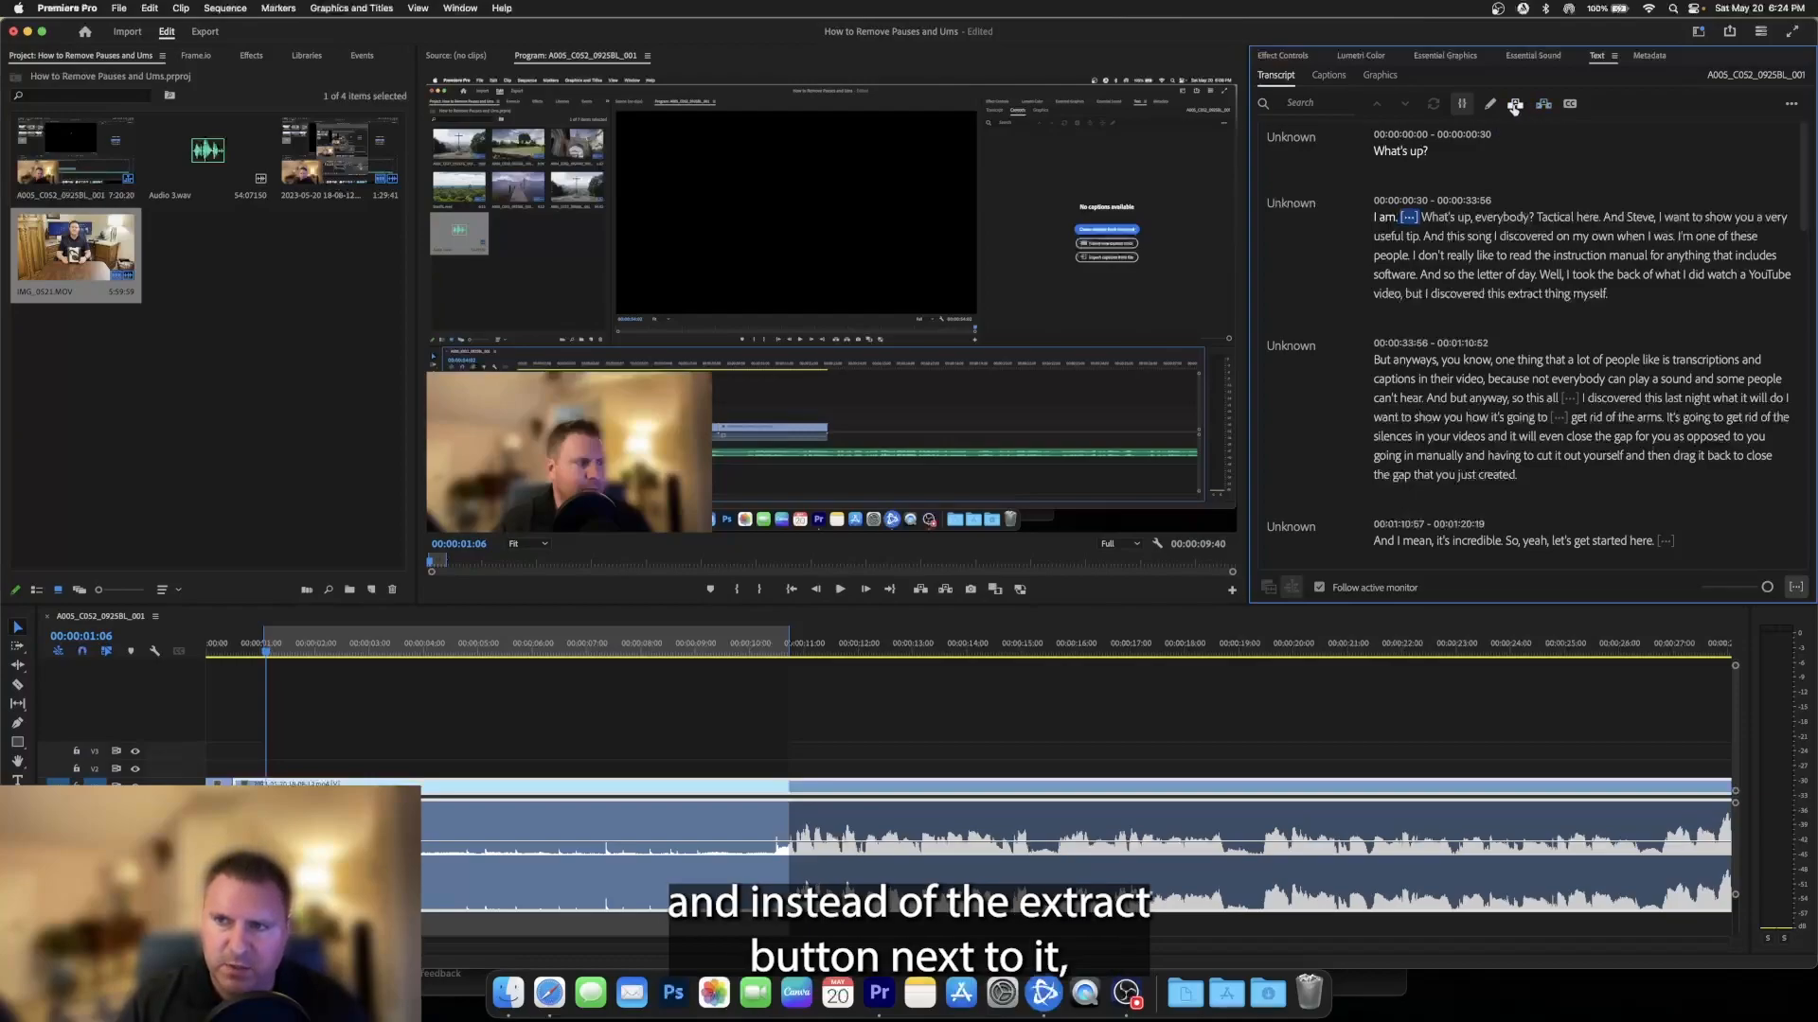
{"action": "left_click", "coordinate": [1515, 103]}
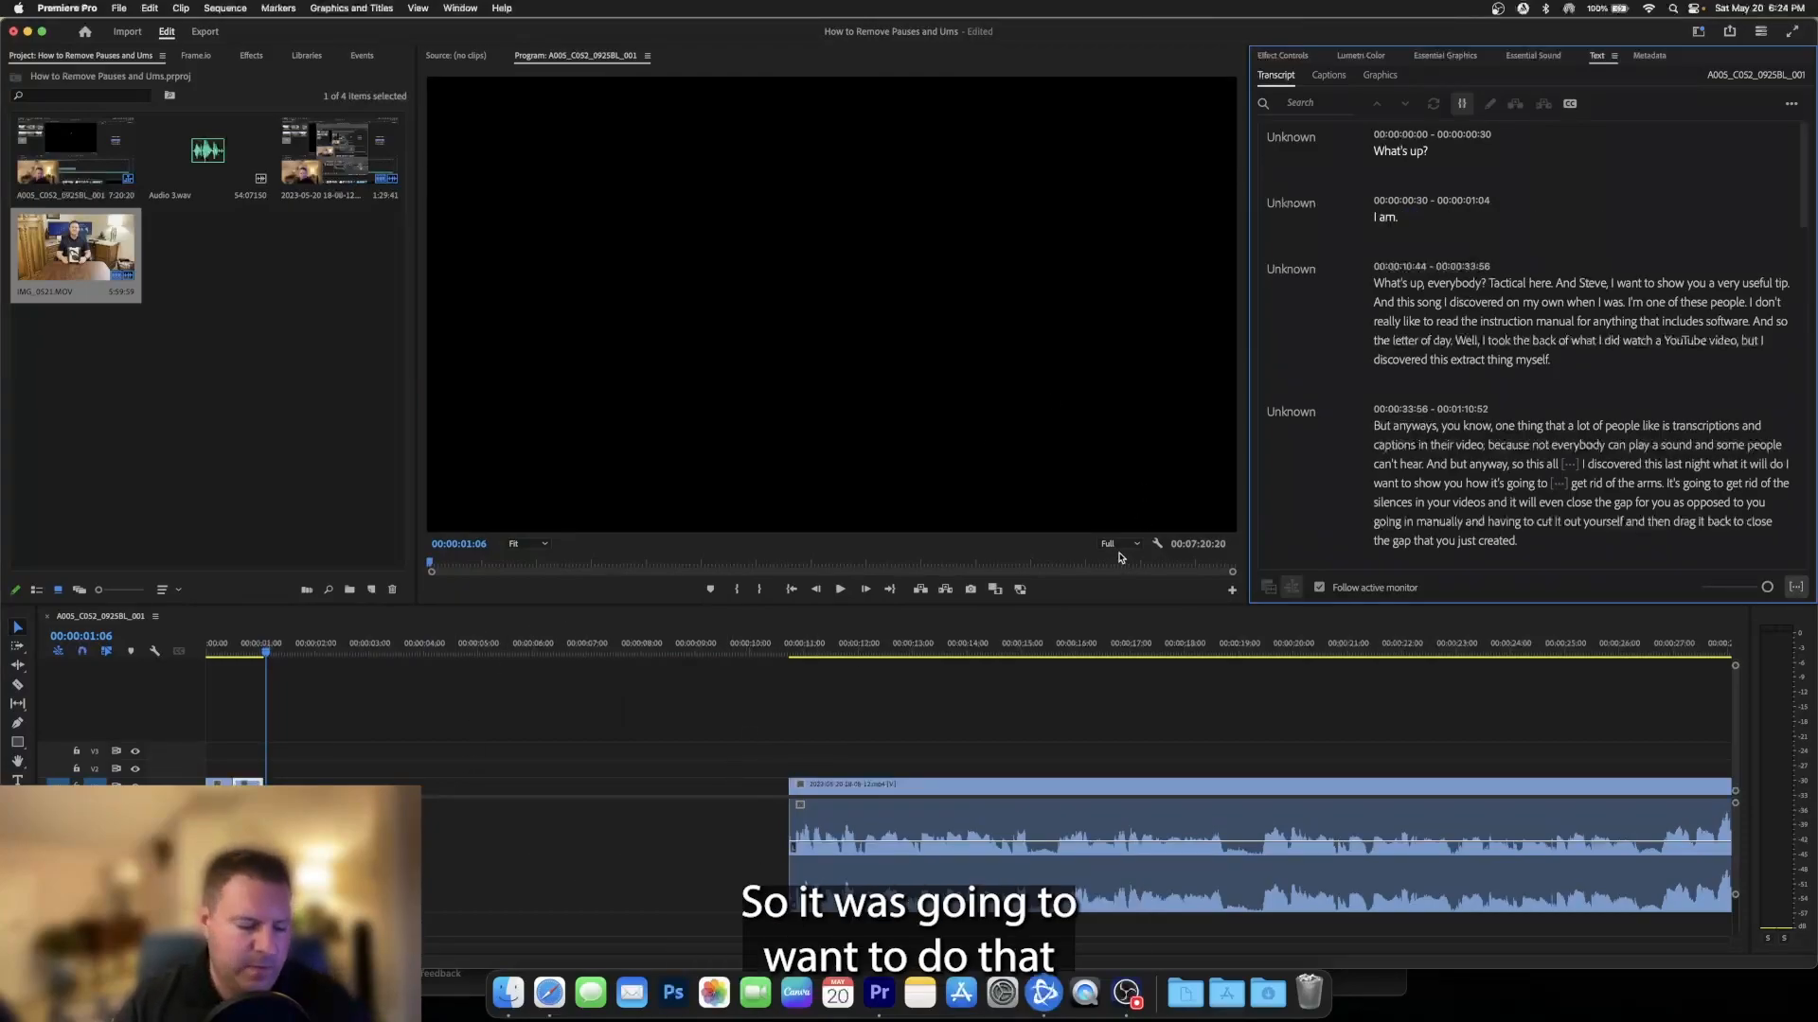
{"action": "key", "text": "super+z"}
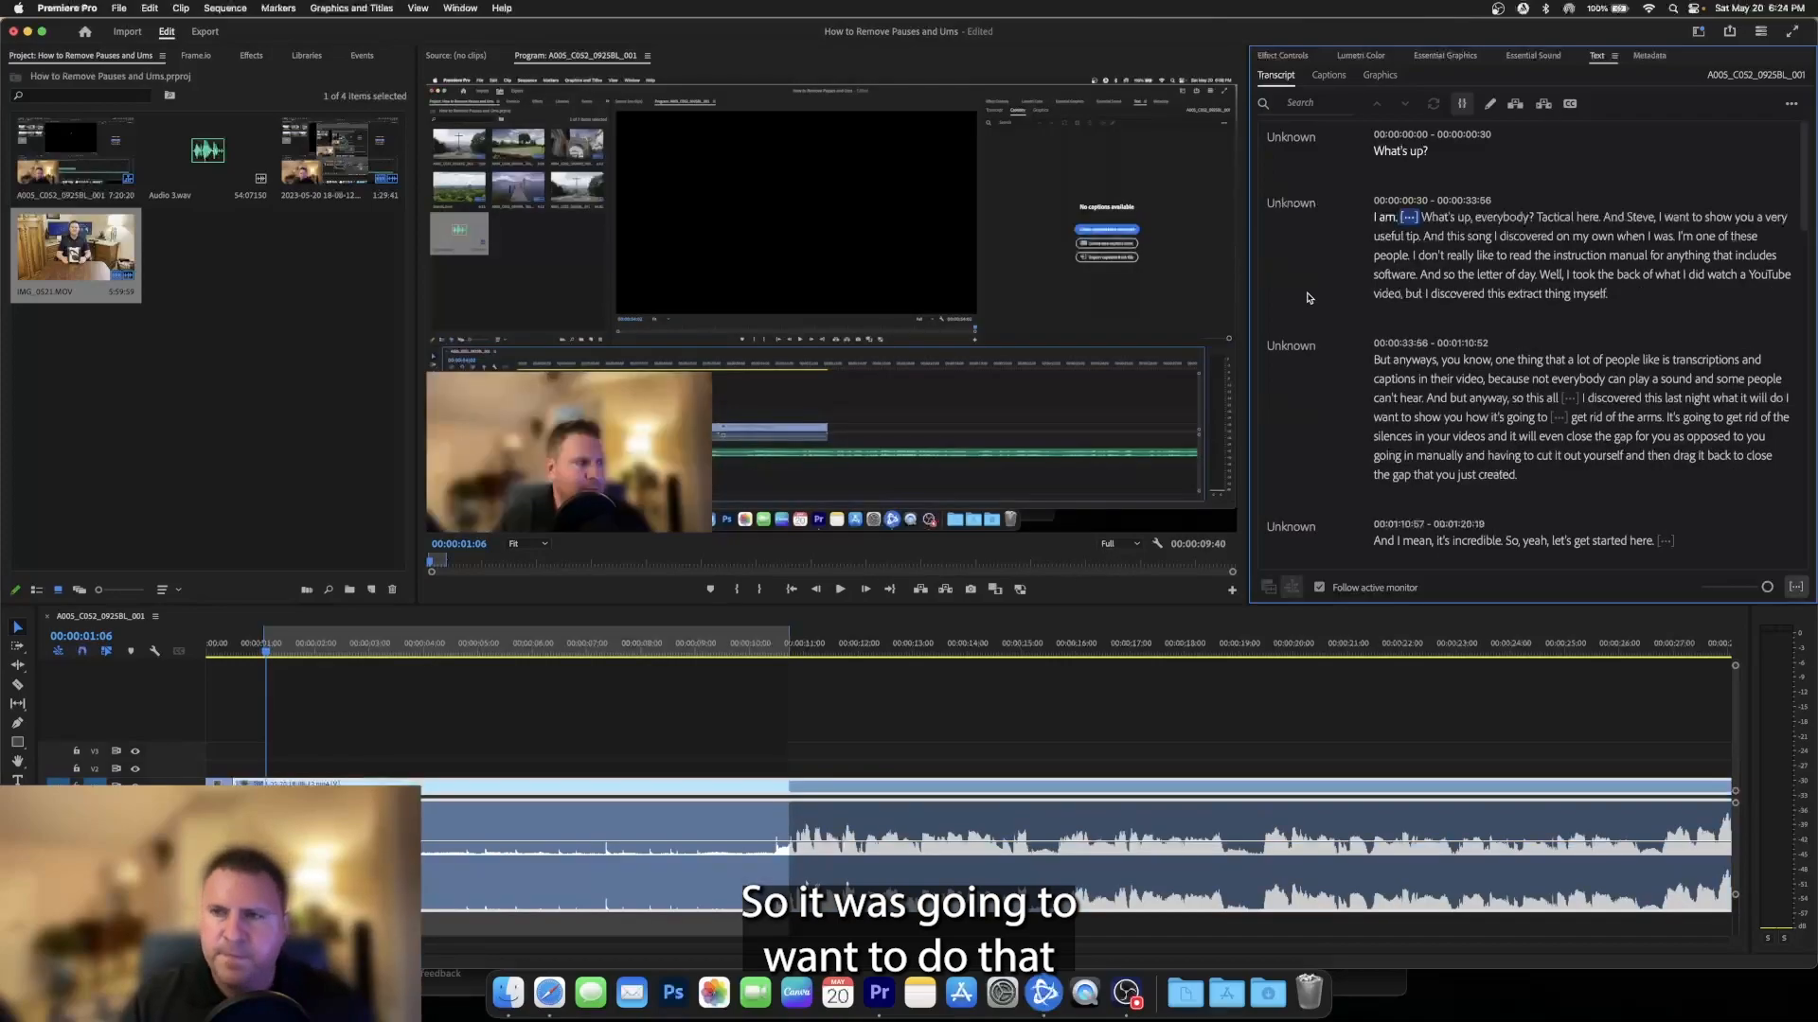
- Extract the pause after "I am." so the gap closes, and play back the joined section
{"action": "left_click", "coordinate": [1408, 217]}
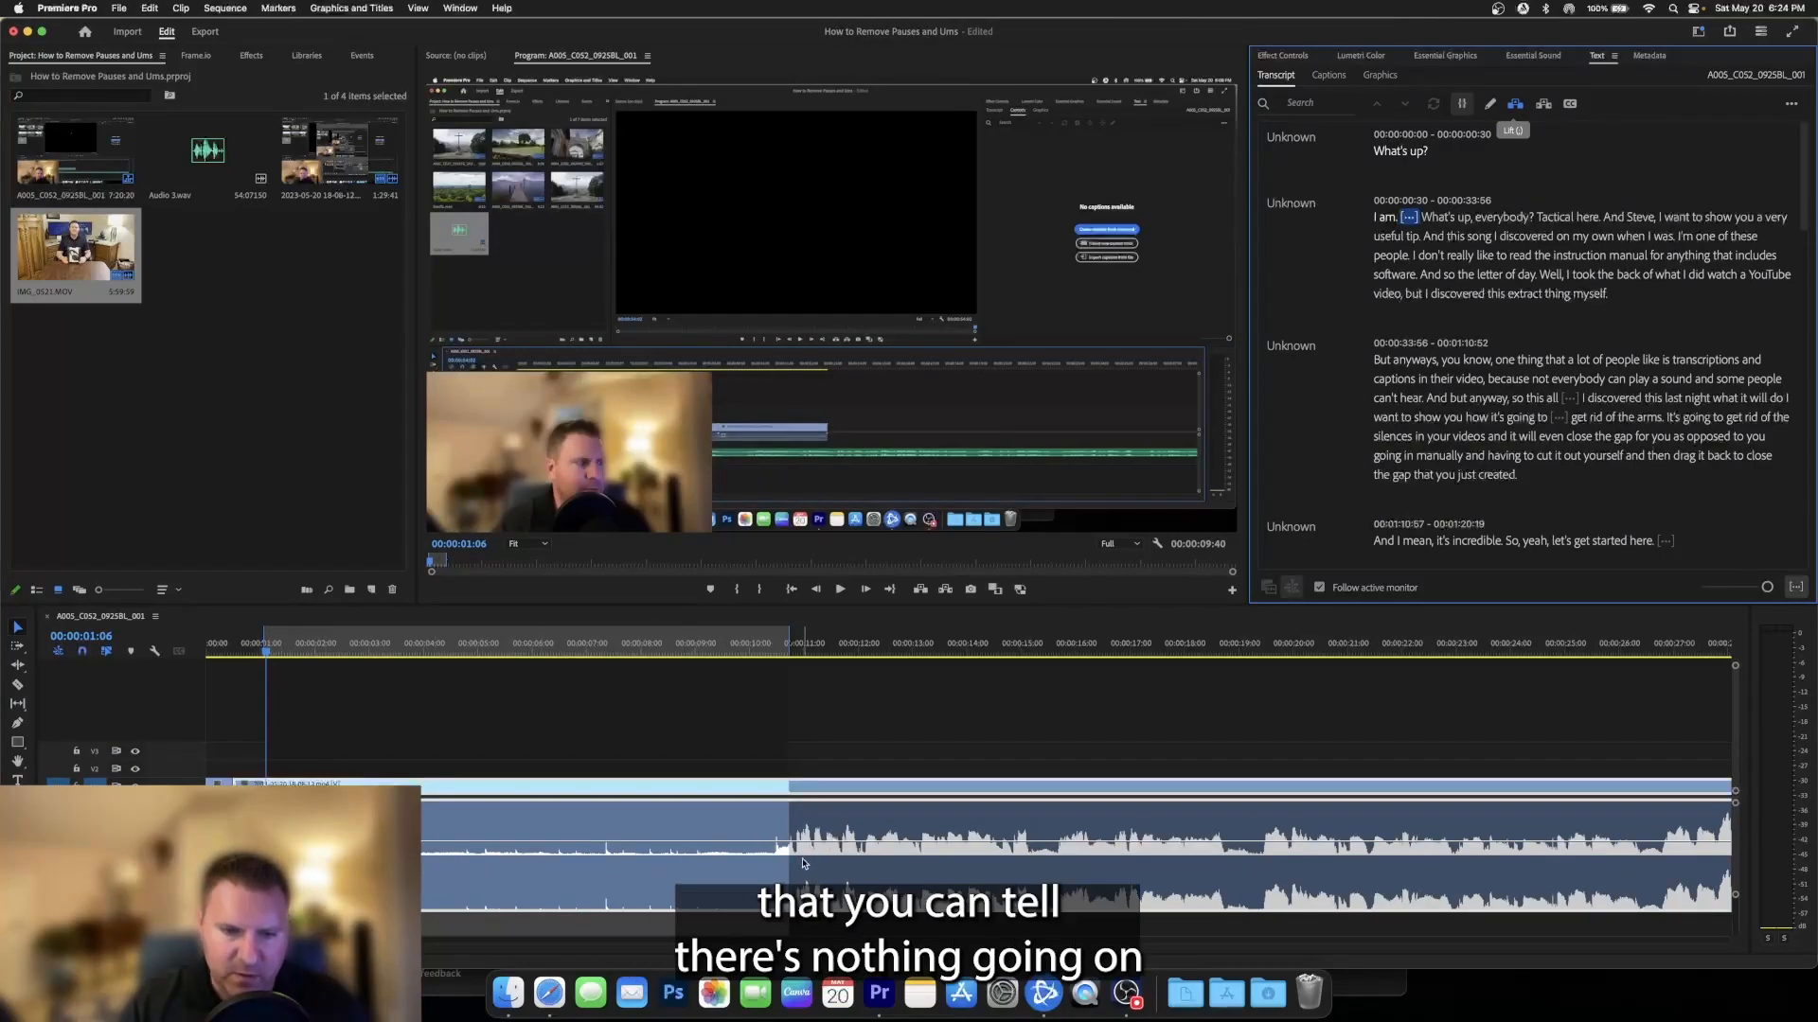
{"action": "left_click", "coordinate": [1545, 104]}
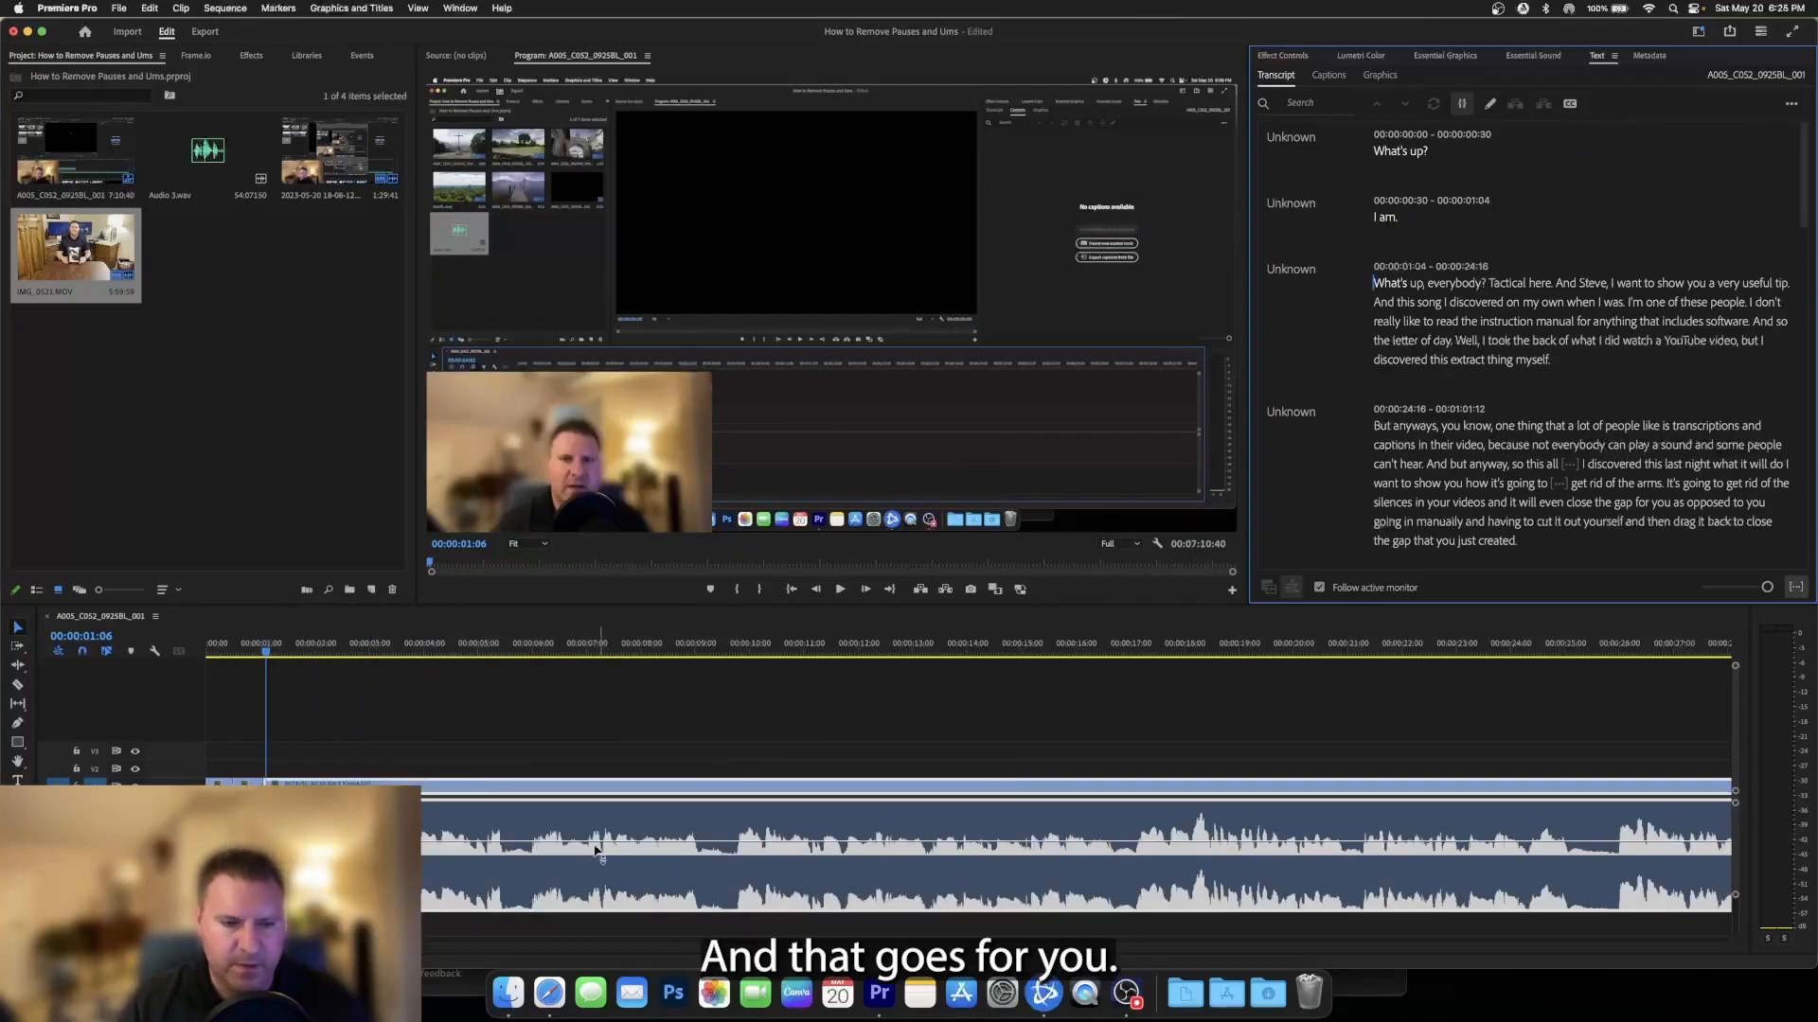
{"action": "key", "text": "space"}
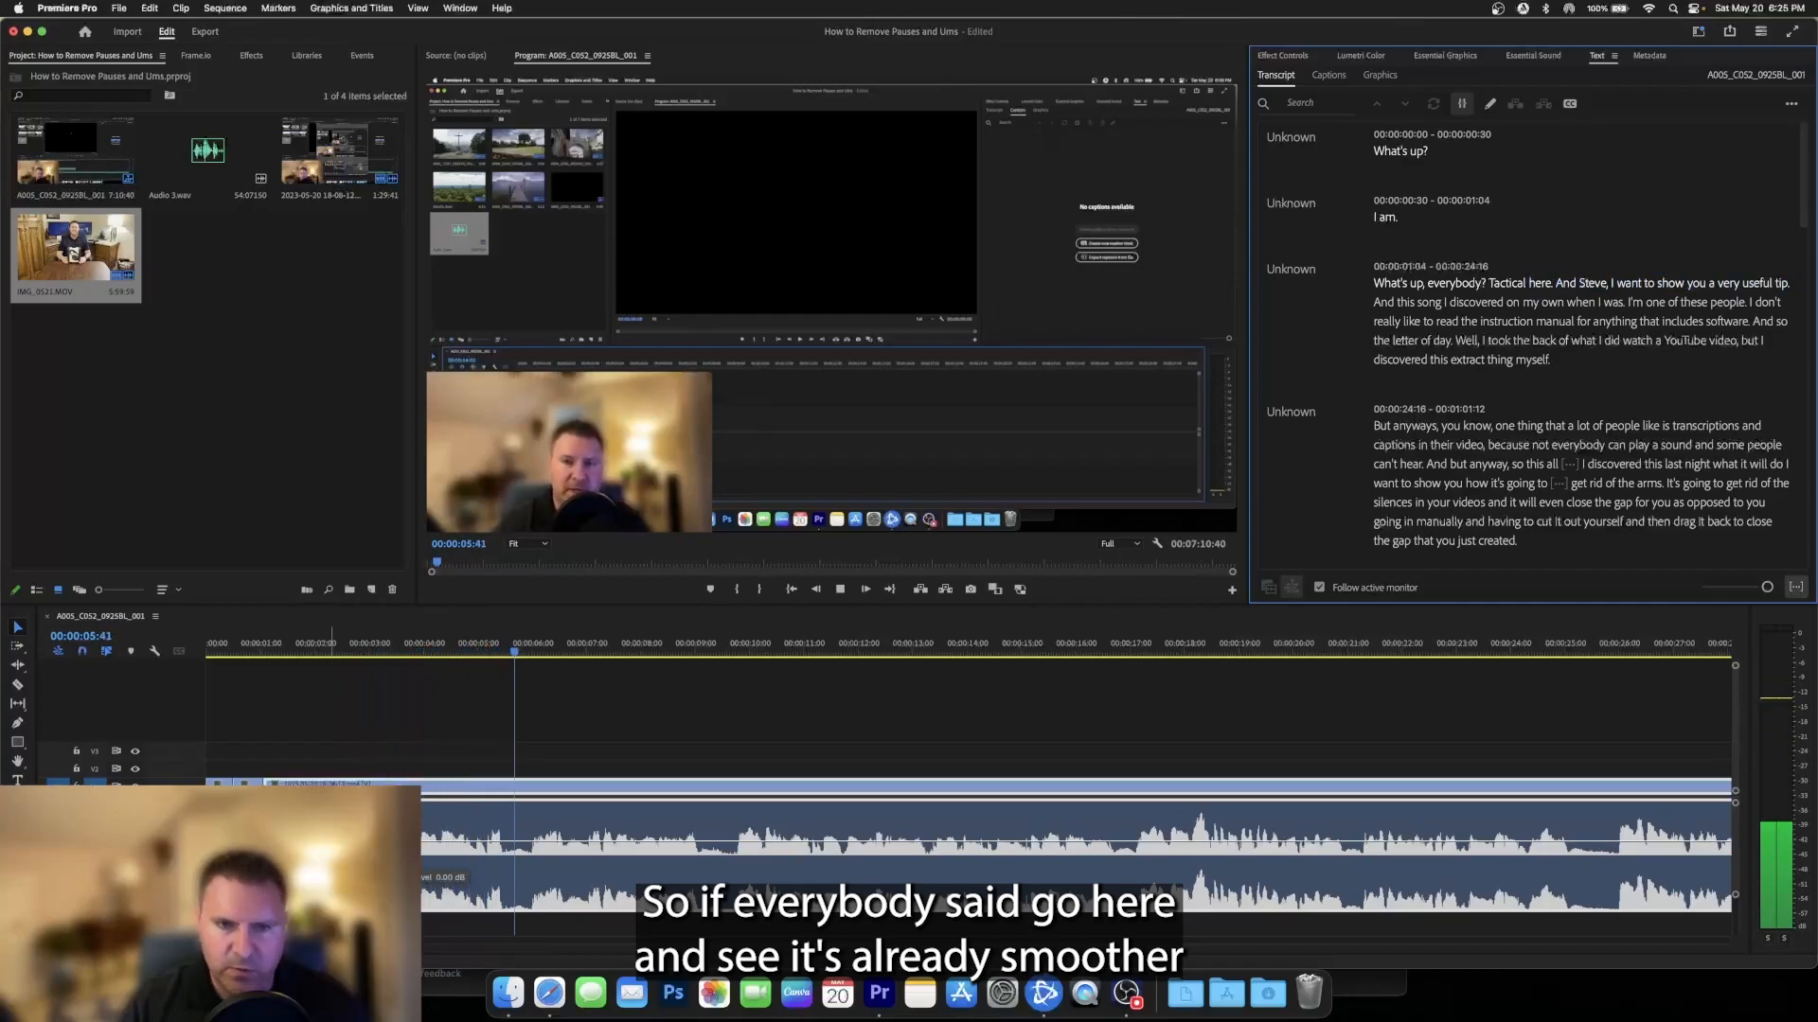
{"action": "key", "text": "space"}
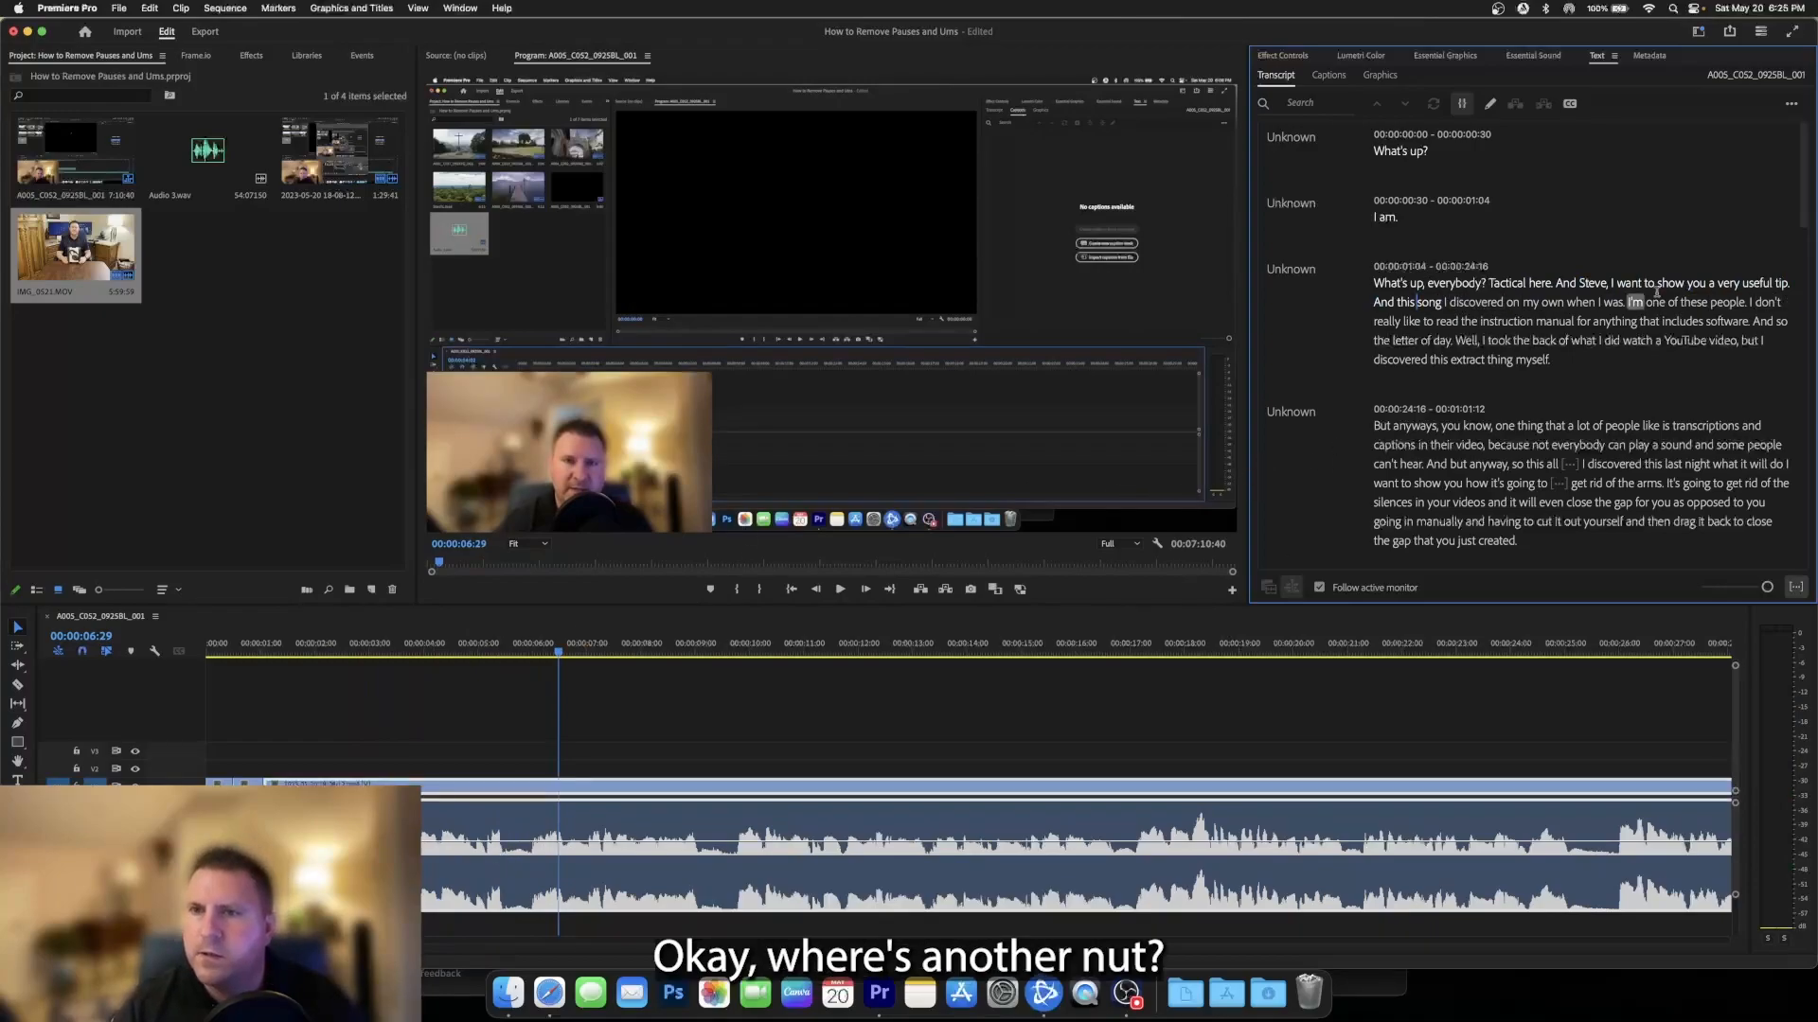
- Play the pause after "so this all" in the transcript and extract it from the sequence
{"action": "left_click", "coordinate": [1569, 464]}
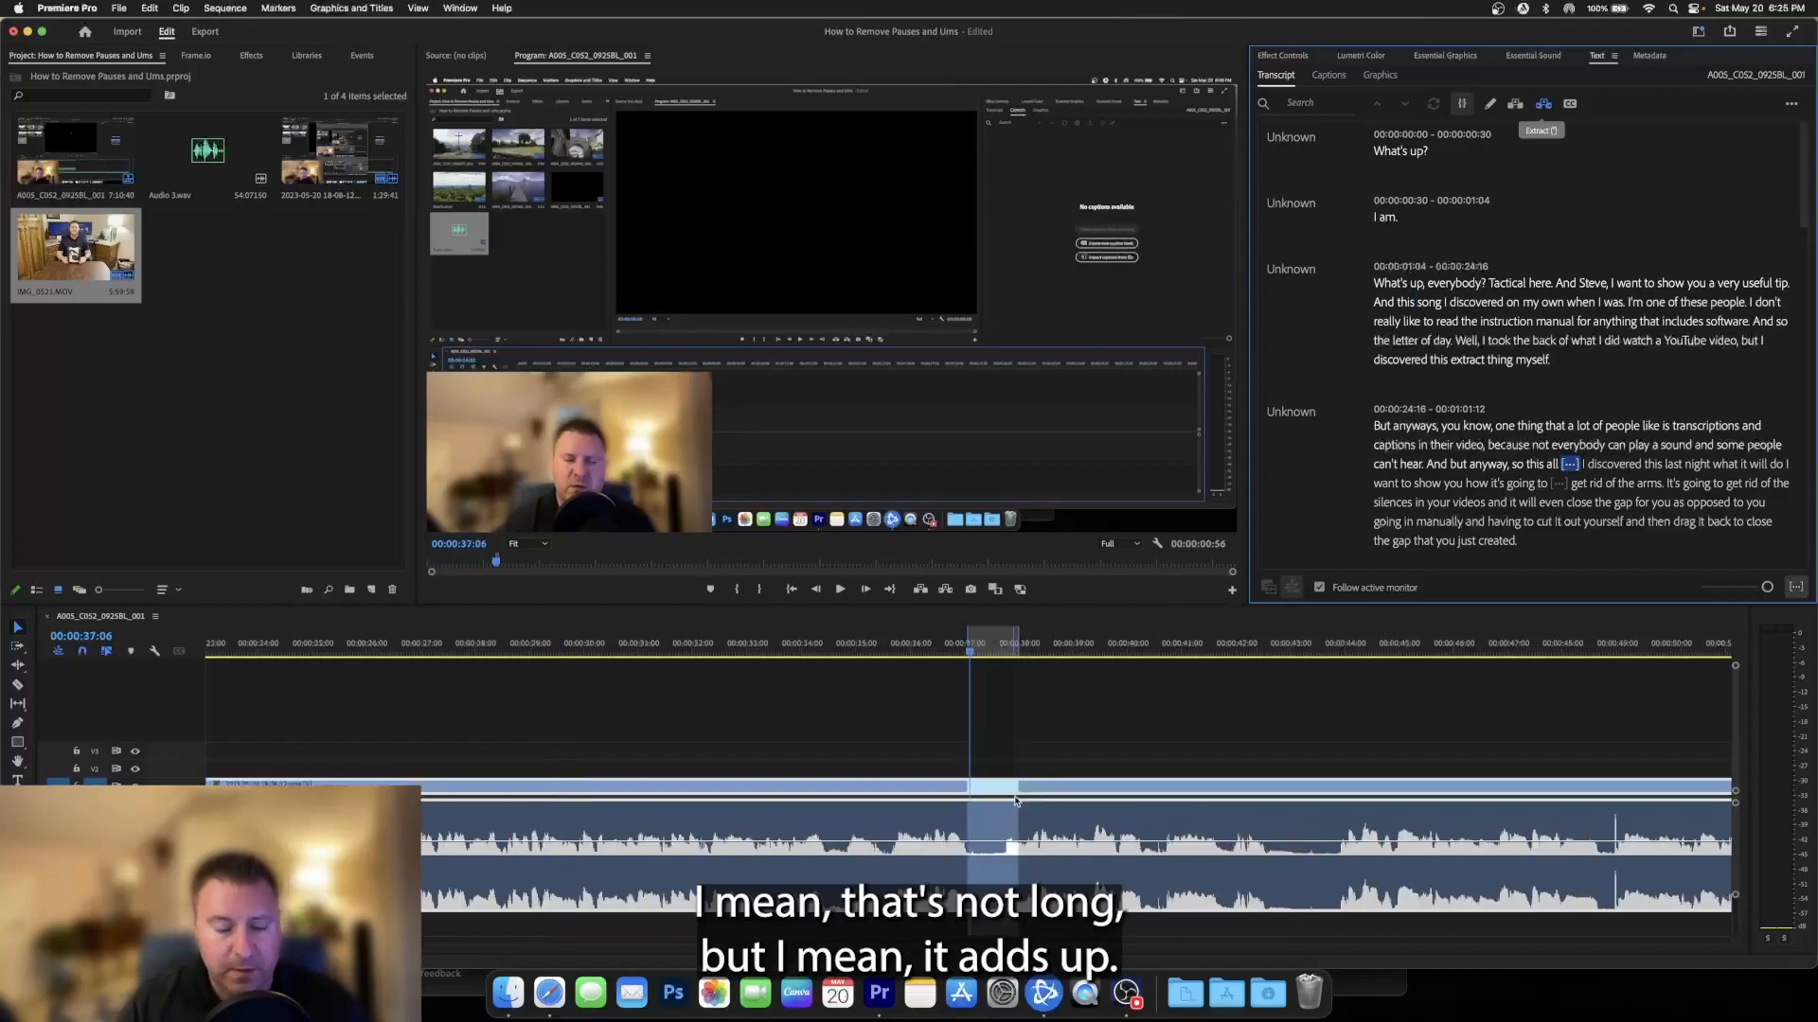
{"action": "key", "text": "space"}
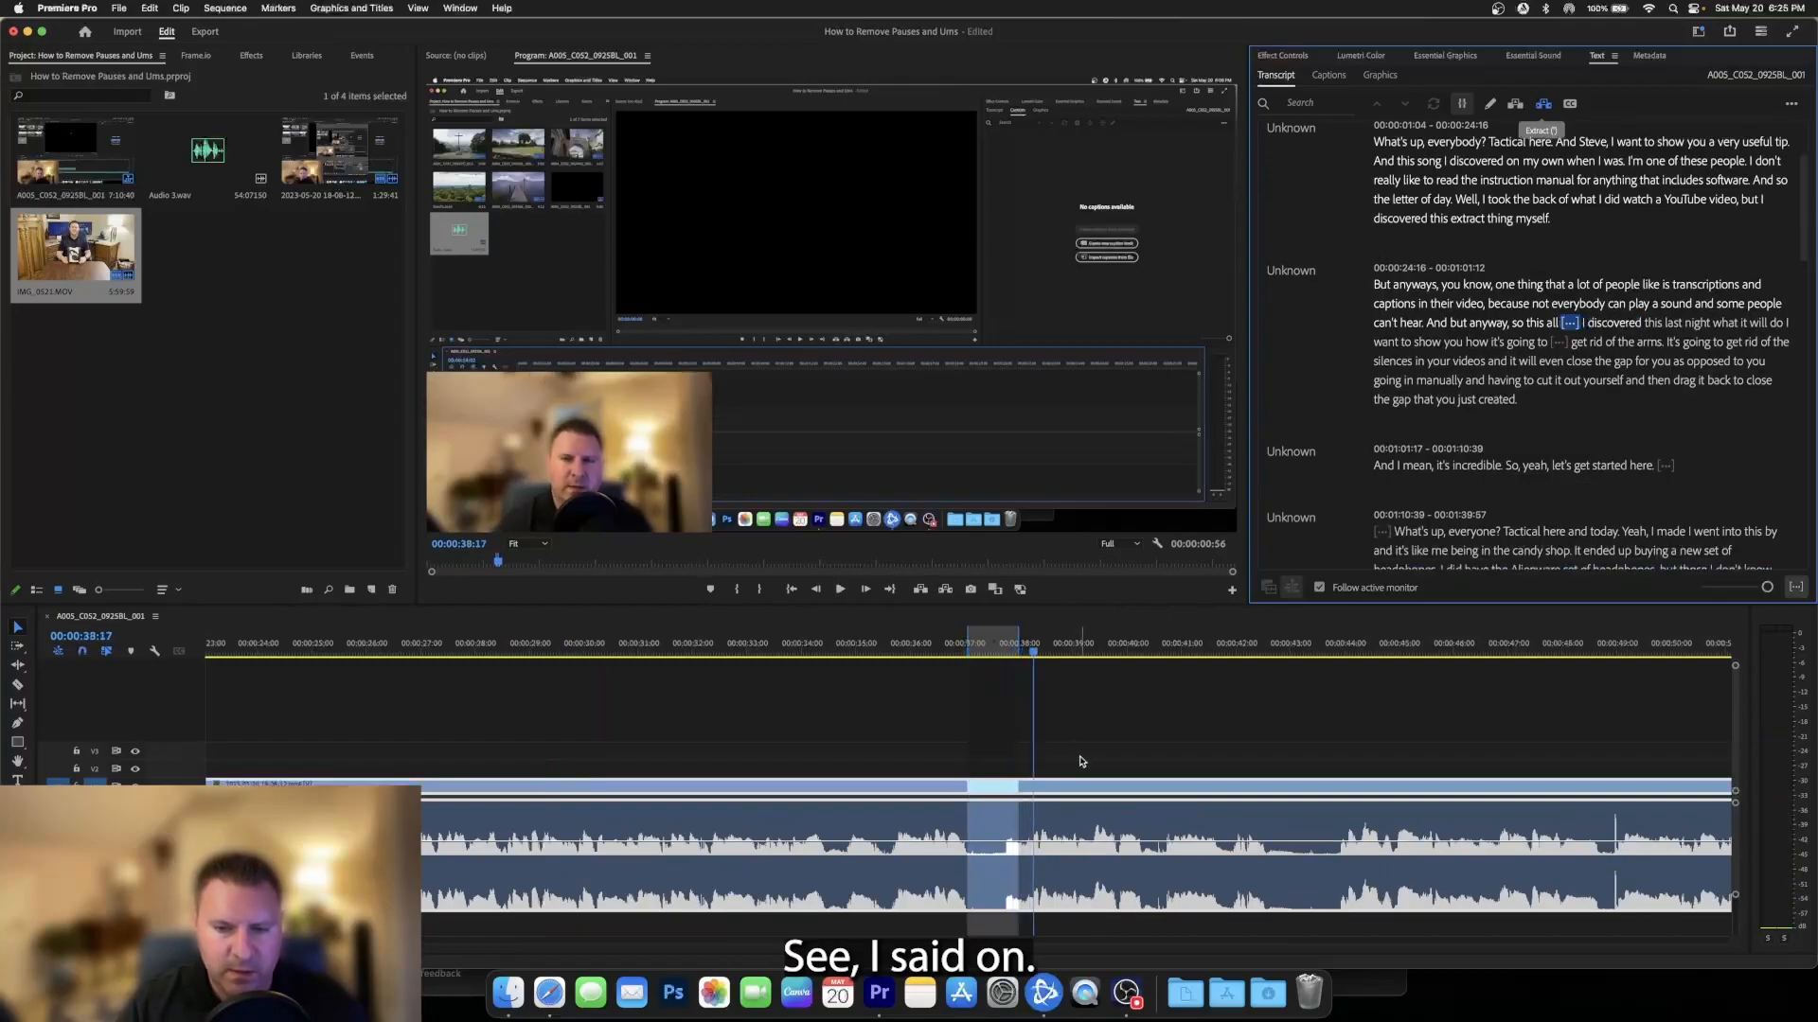
{"action": "left_click", "coordinate": [1033, 769]}
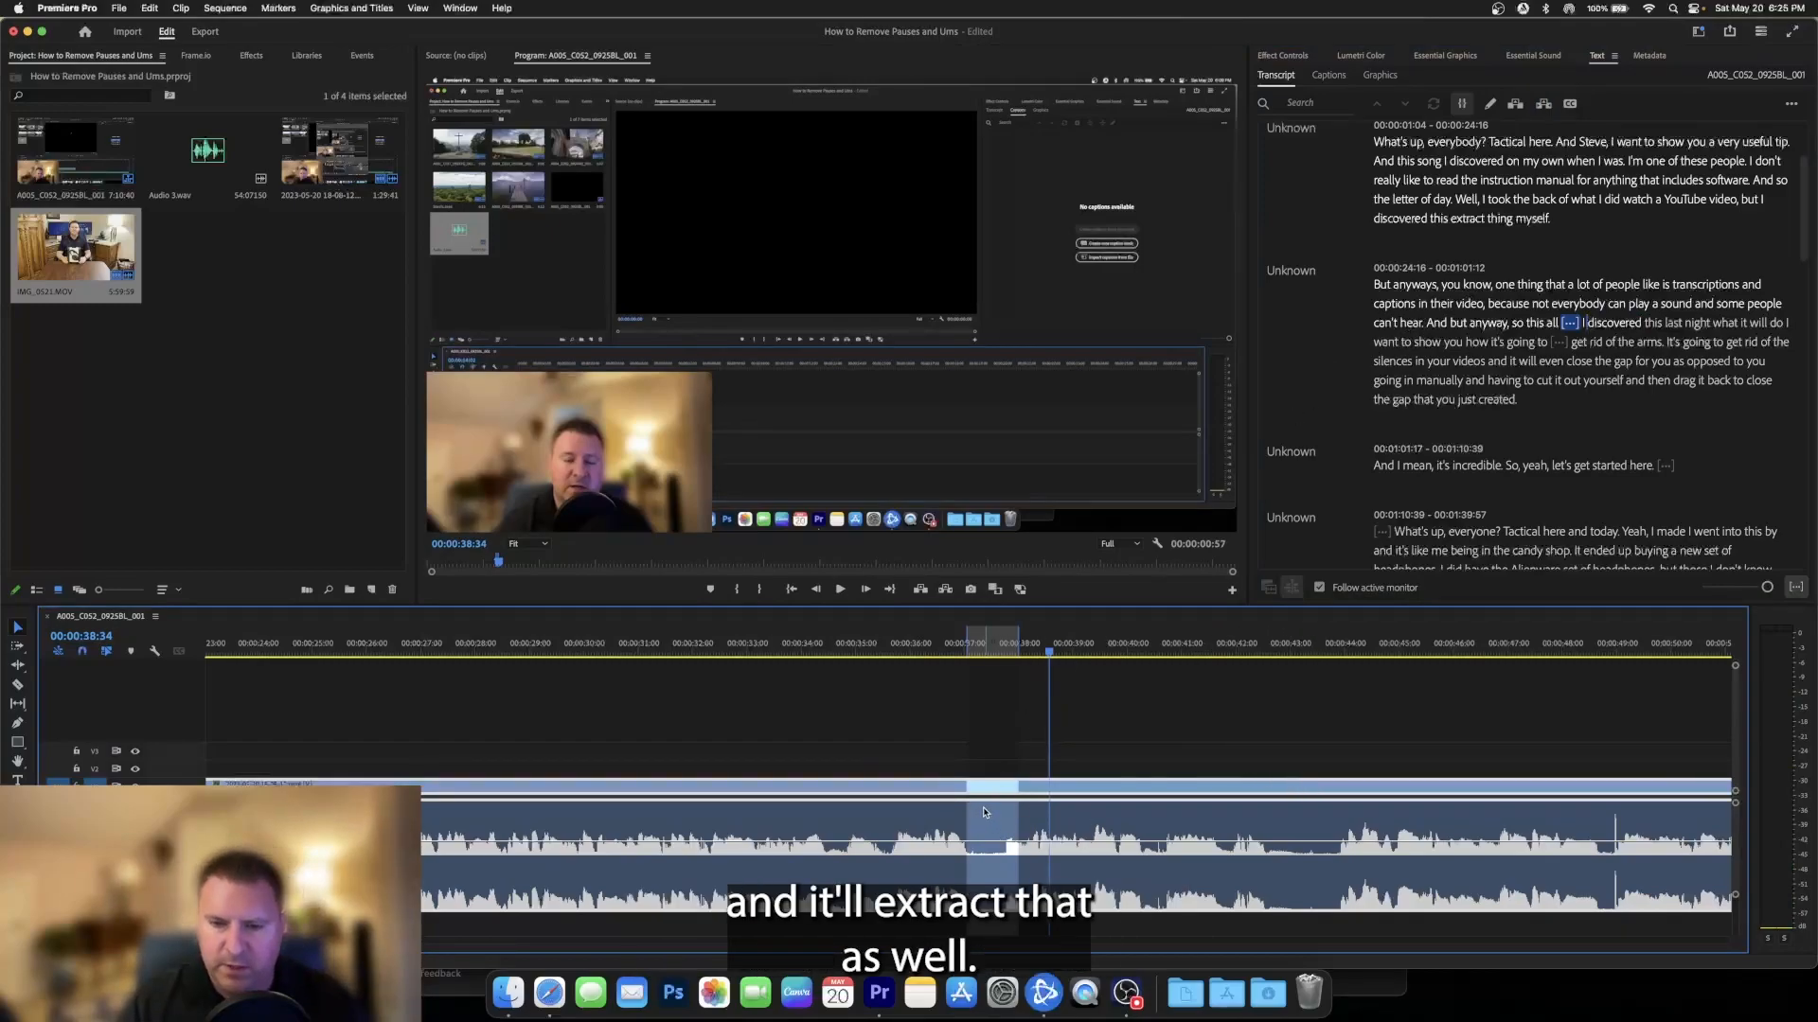
{"action": "left_click", "coordinate": [1570, 323]}
{"action": "key", "text": "Delete"}
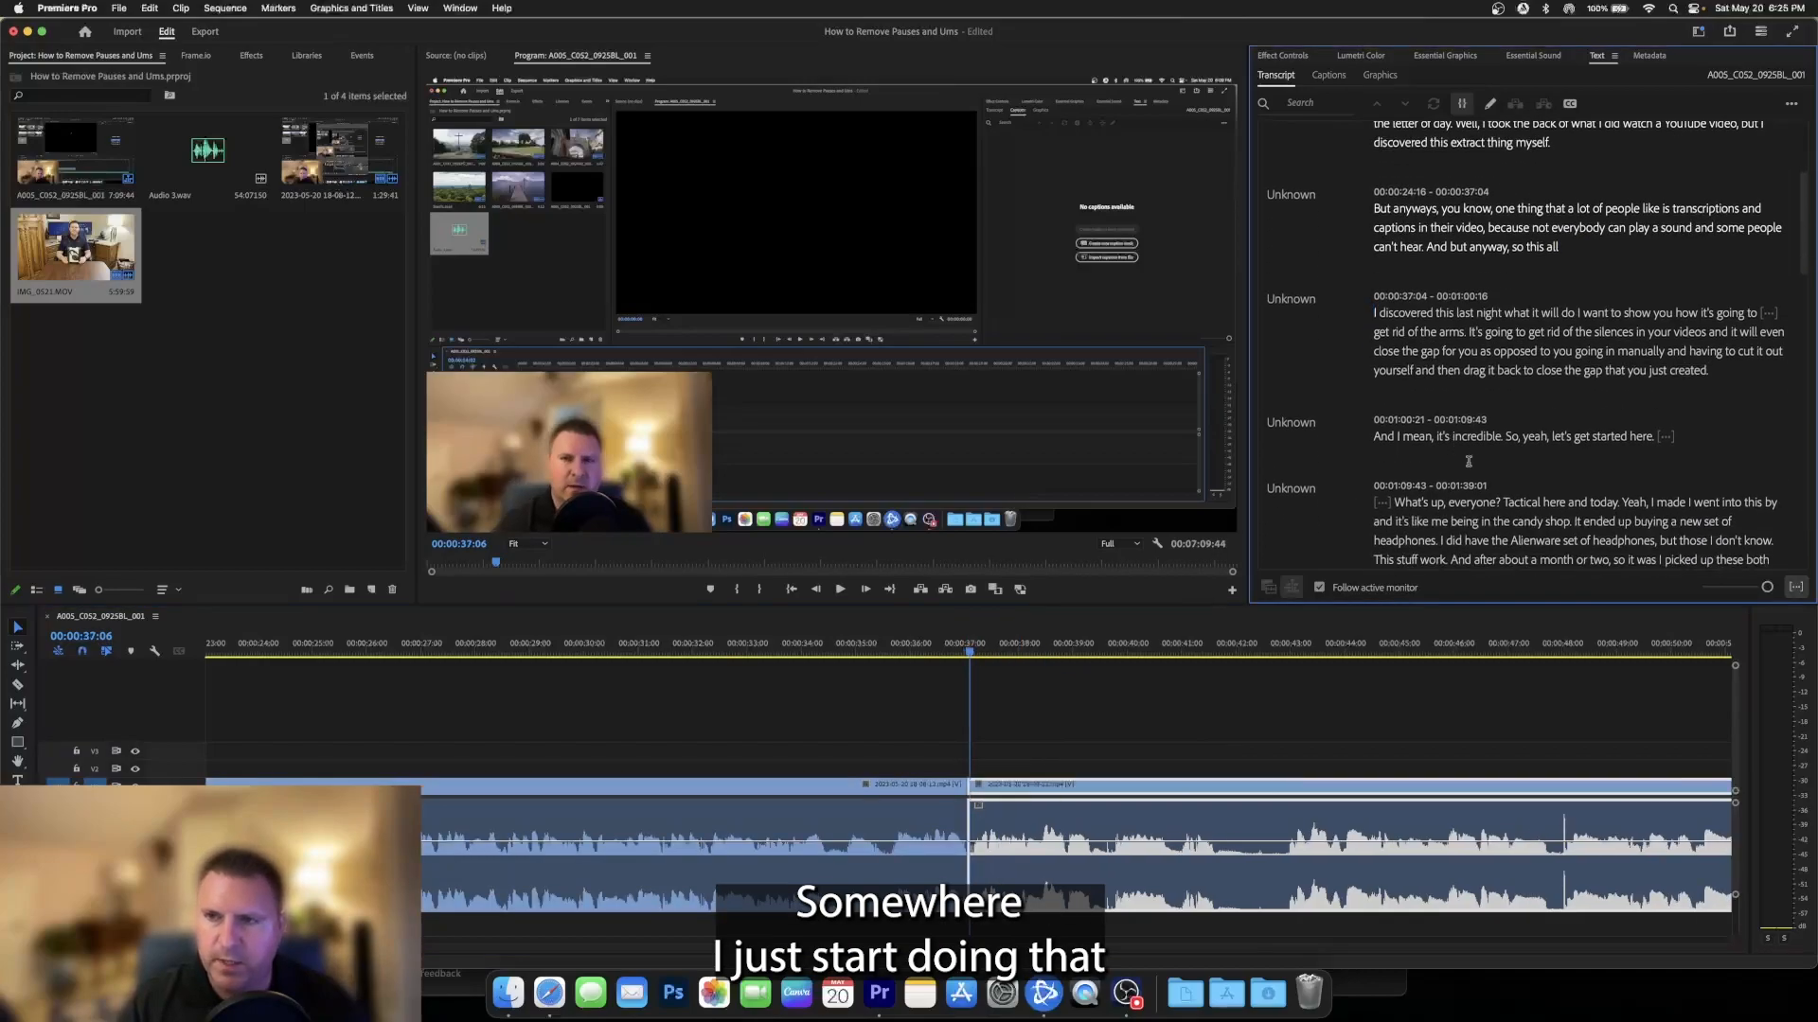
- Play the pause after "show you how it's going to" and extract it from the sequence
{"action": "left_click", "coordinate": [1760, 312]}
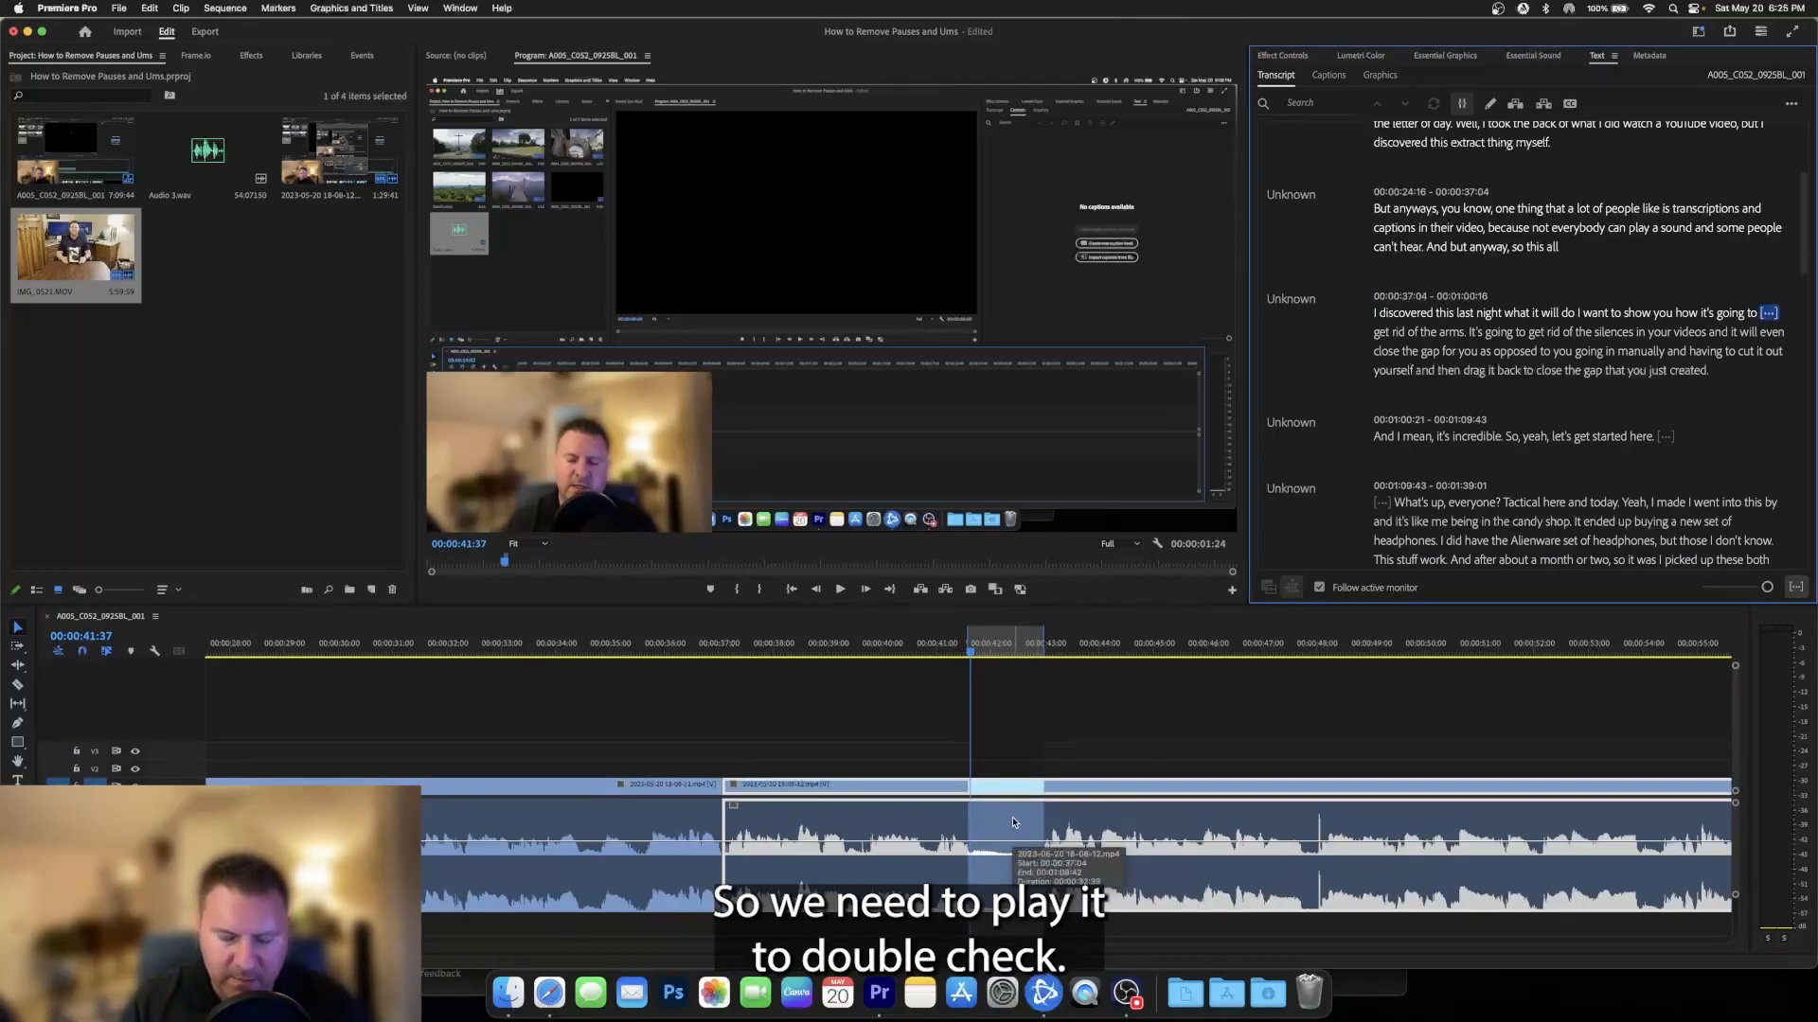
{"action": "key", "text": "space"}
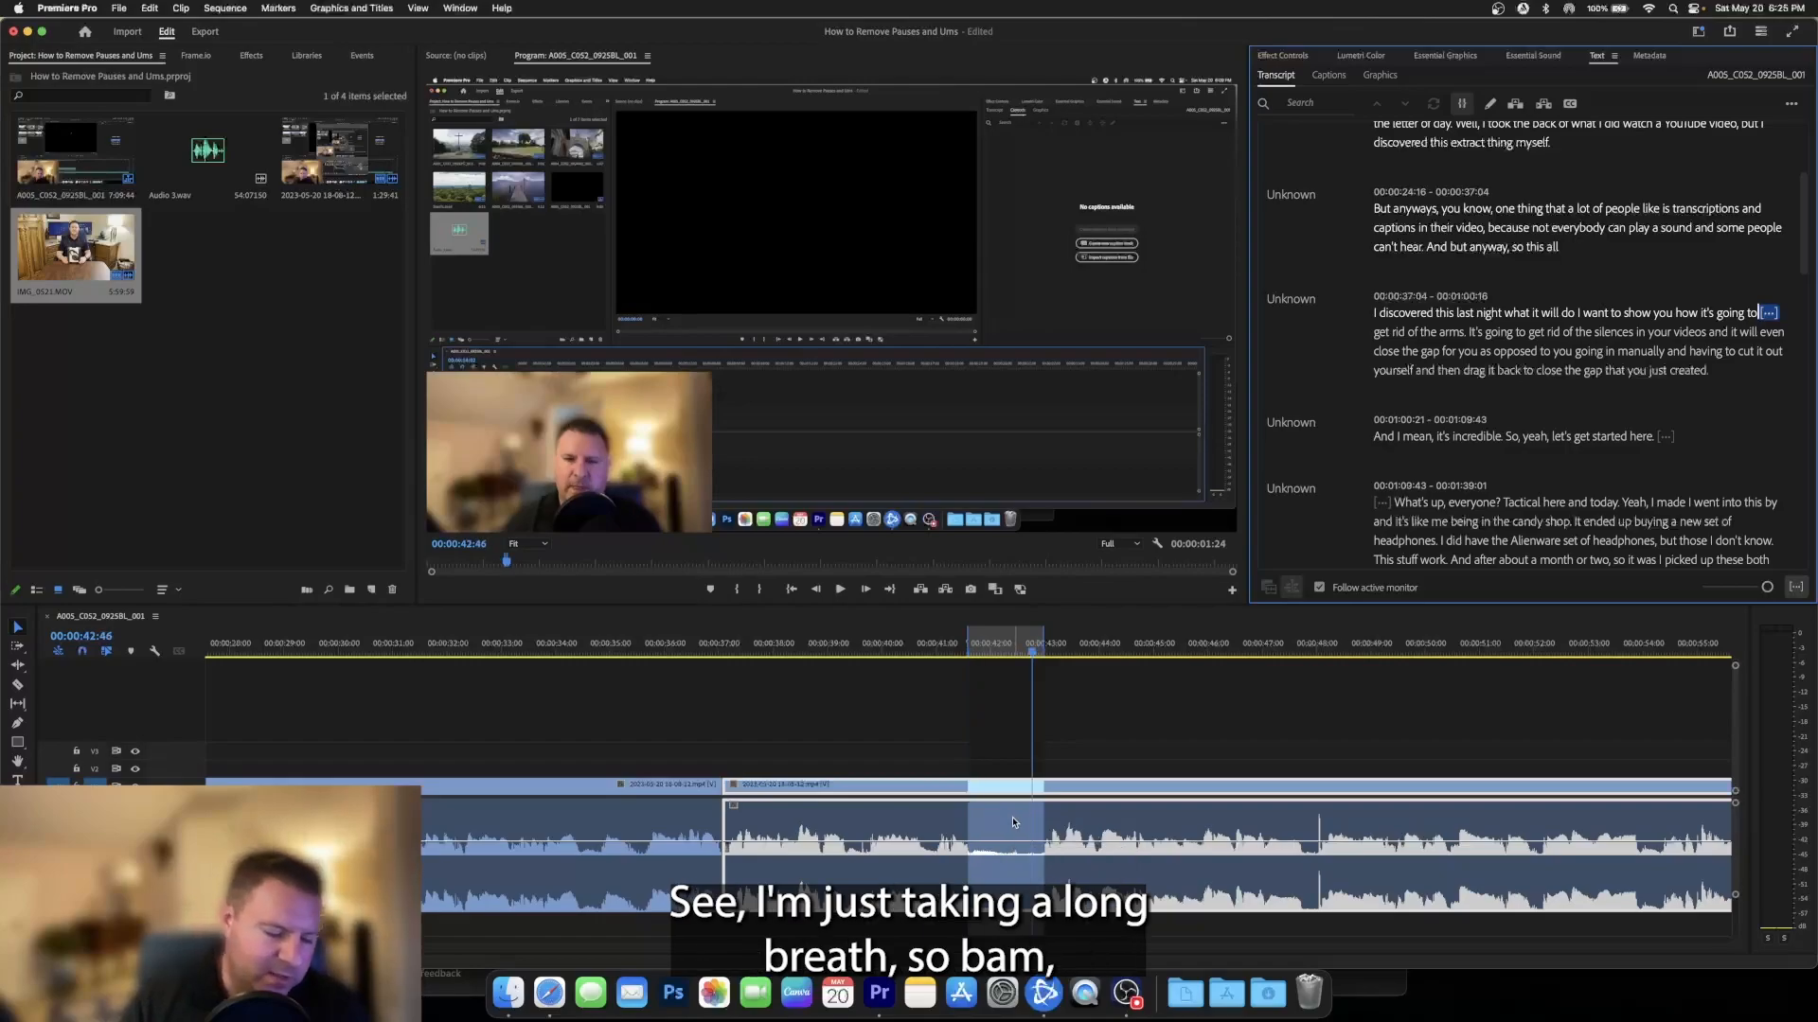
{"action": "key", "text": "apostrophe"}
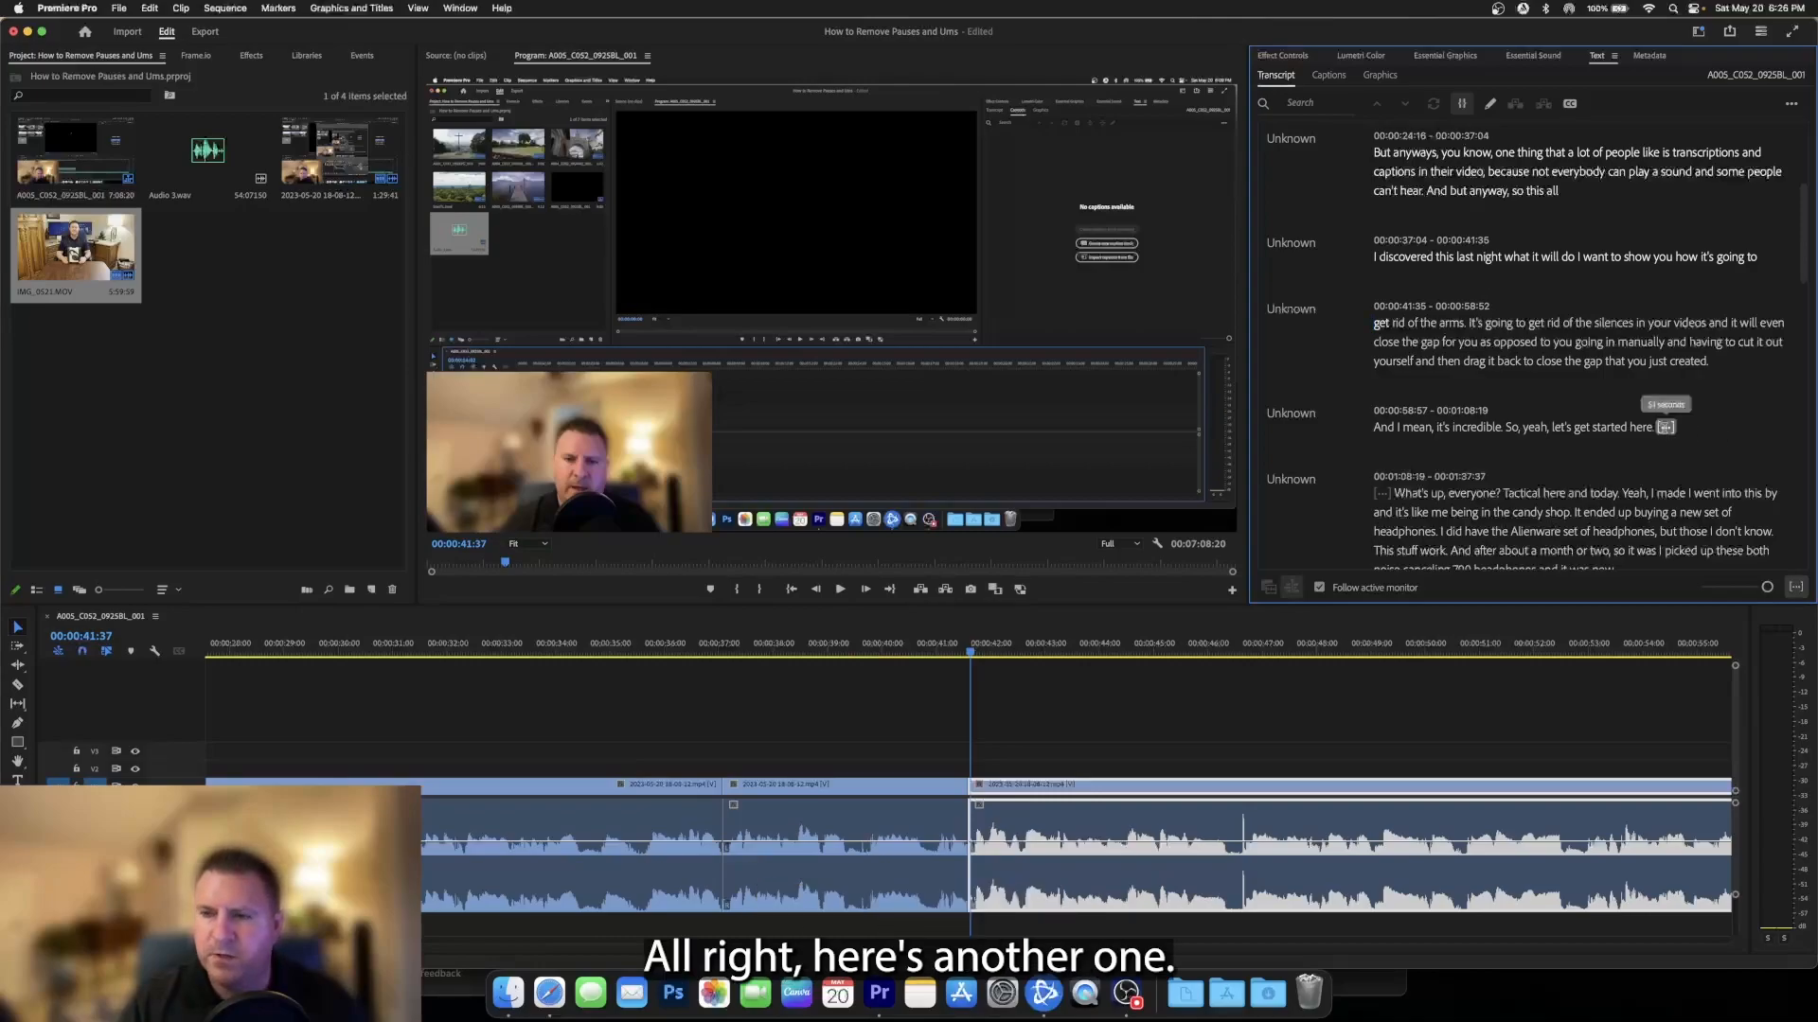
- Remove the pause after "let's get started here." through the transcript and play back across the new cut
{"action": "left_click", "coordinate": [1665, 427]}
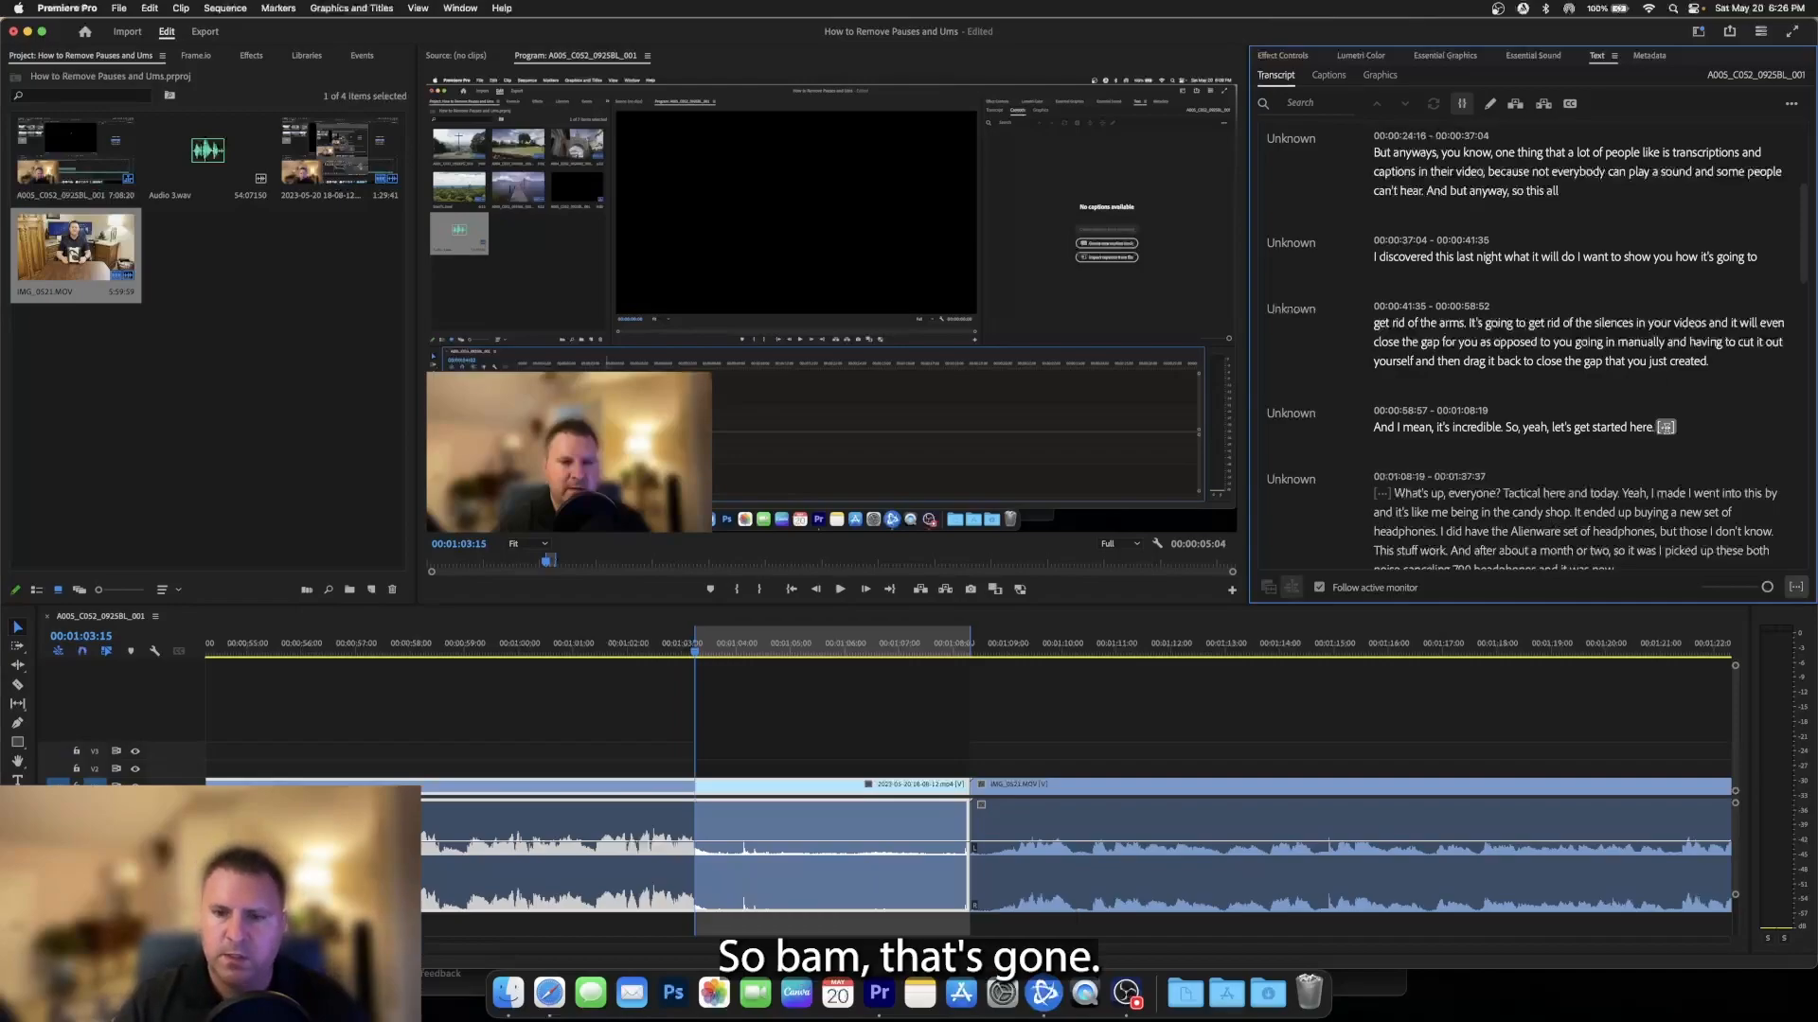
{"action": "key", "text": "BackSpace"}
{"action": "key", "text": "space"}
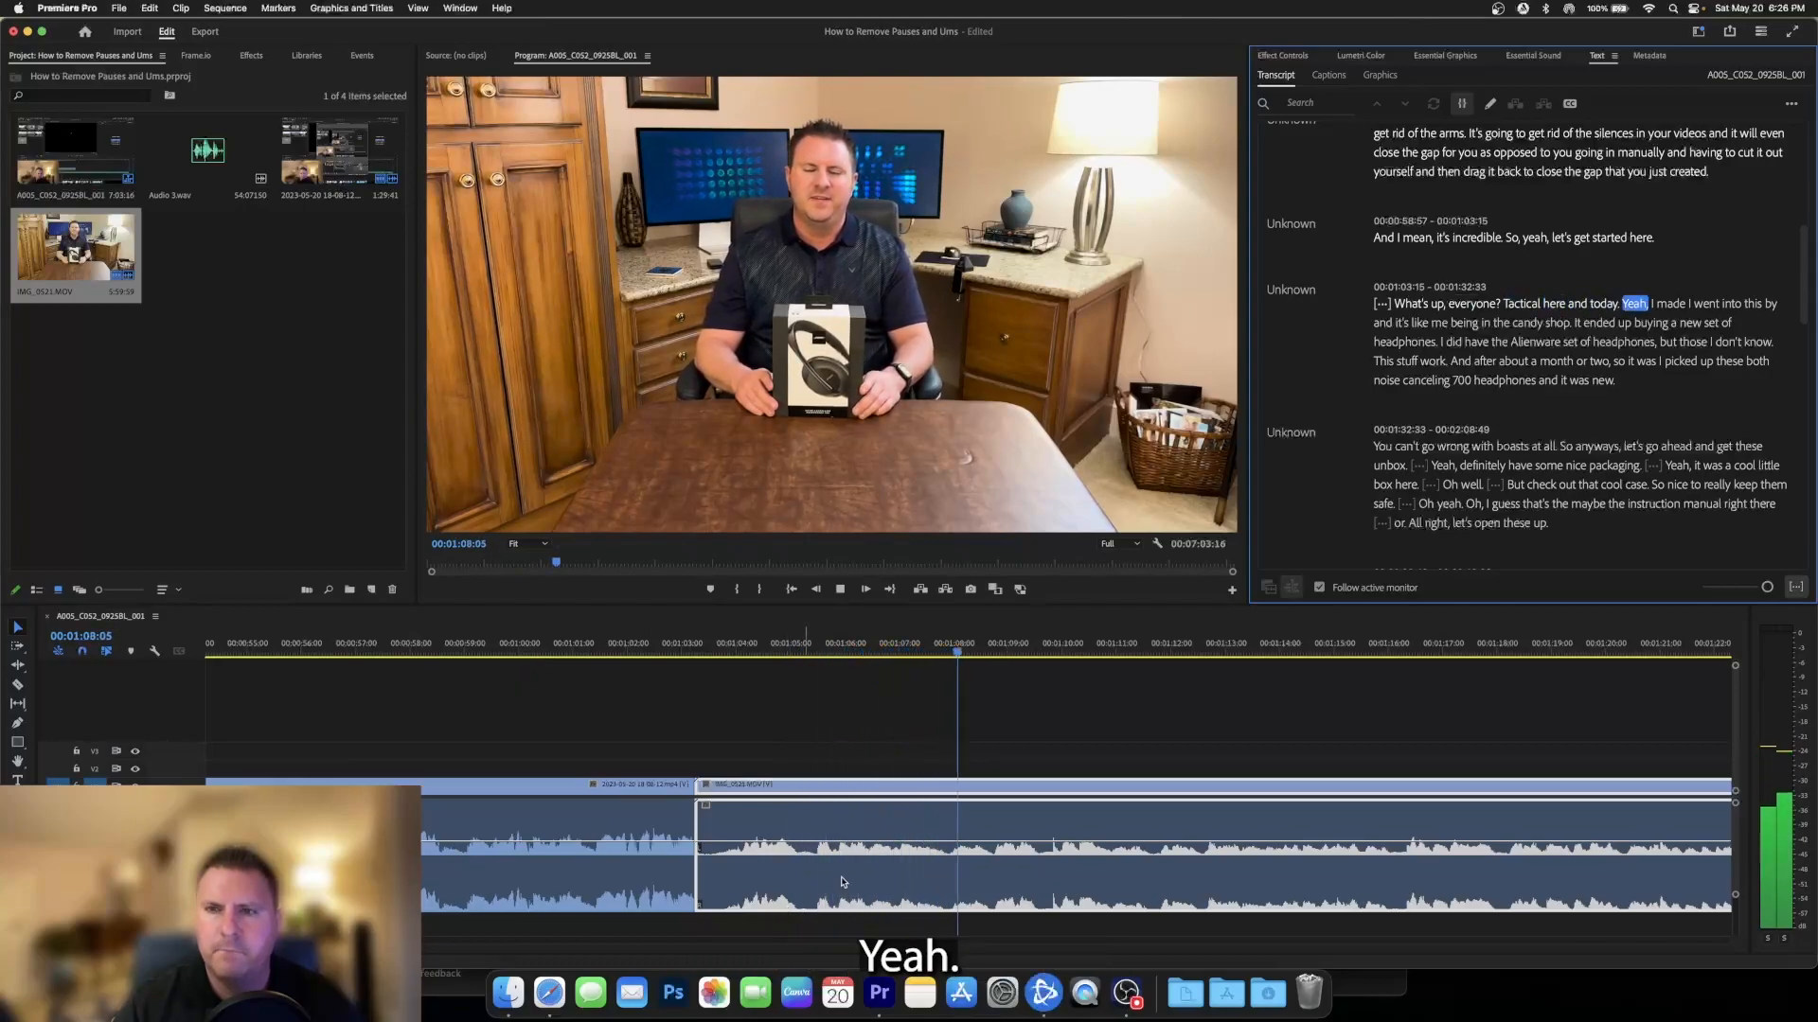
{"action": "key", "text": "space"}
- Remove the pauses before "What's up, everyone?" and after "go ahead and get these unbox" through the transcript
{"action": "left_click", "coordinate": [1383, 305]}
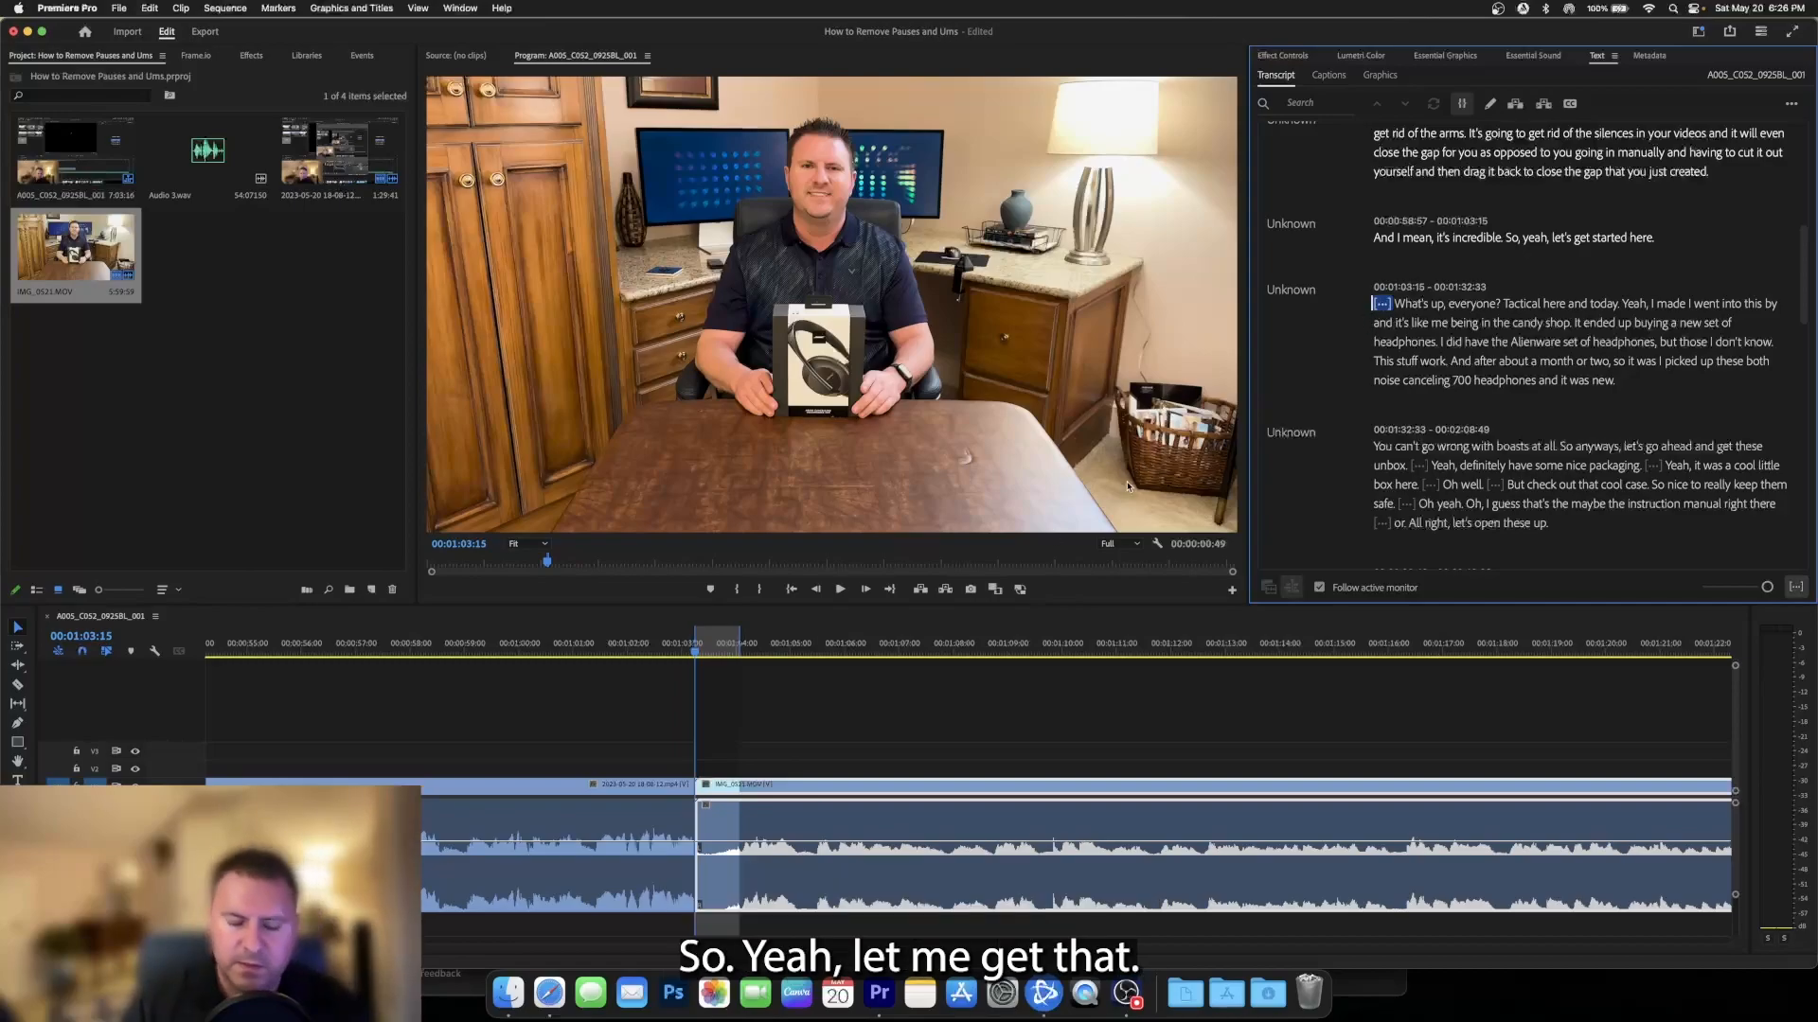
{"action": "key", "text": "BackSpace"}
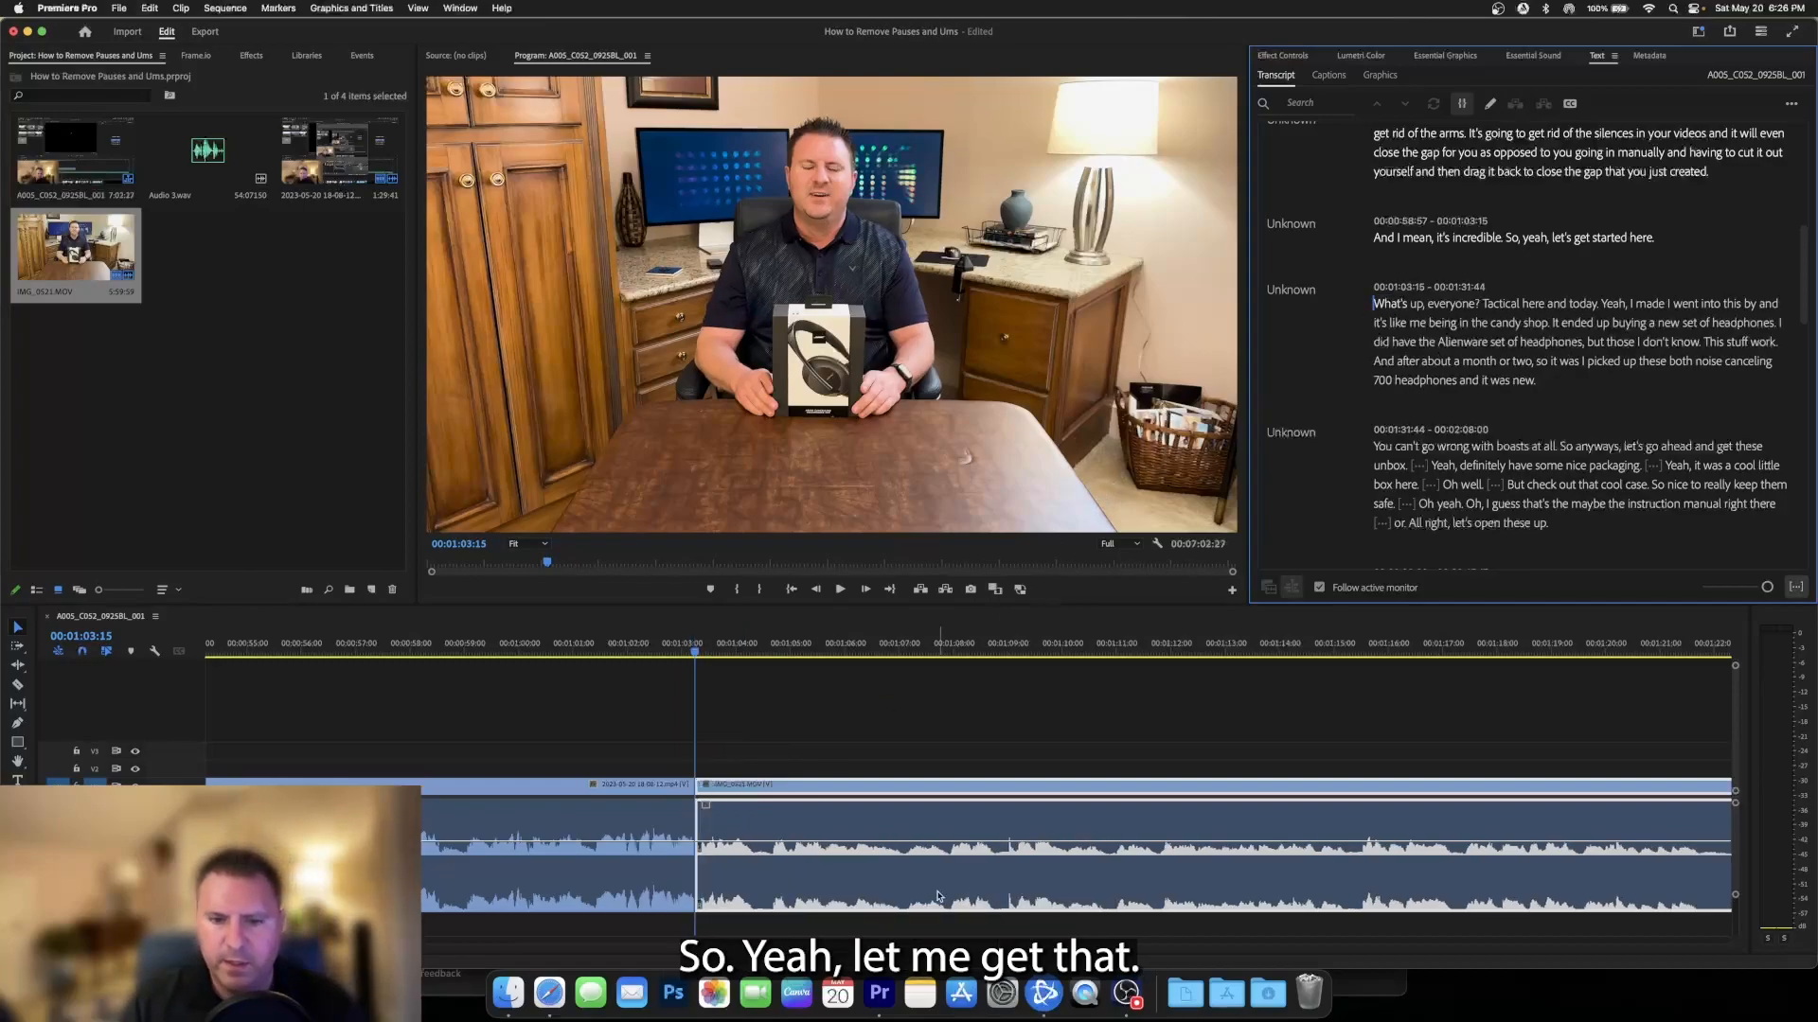
{"action": "left_click", "coordinate": [1420, 466]}
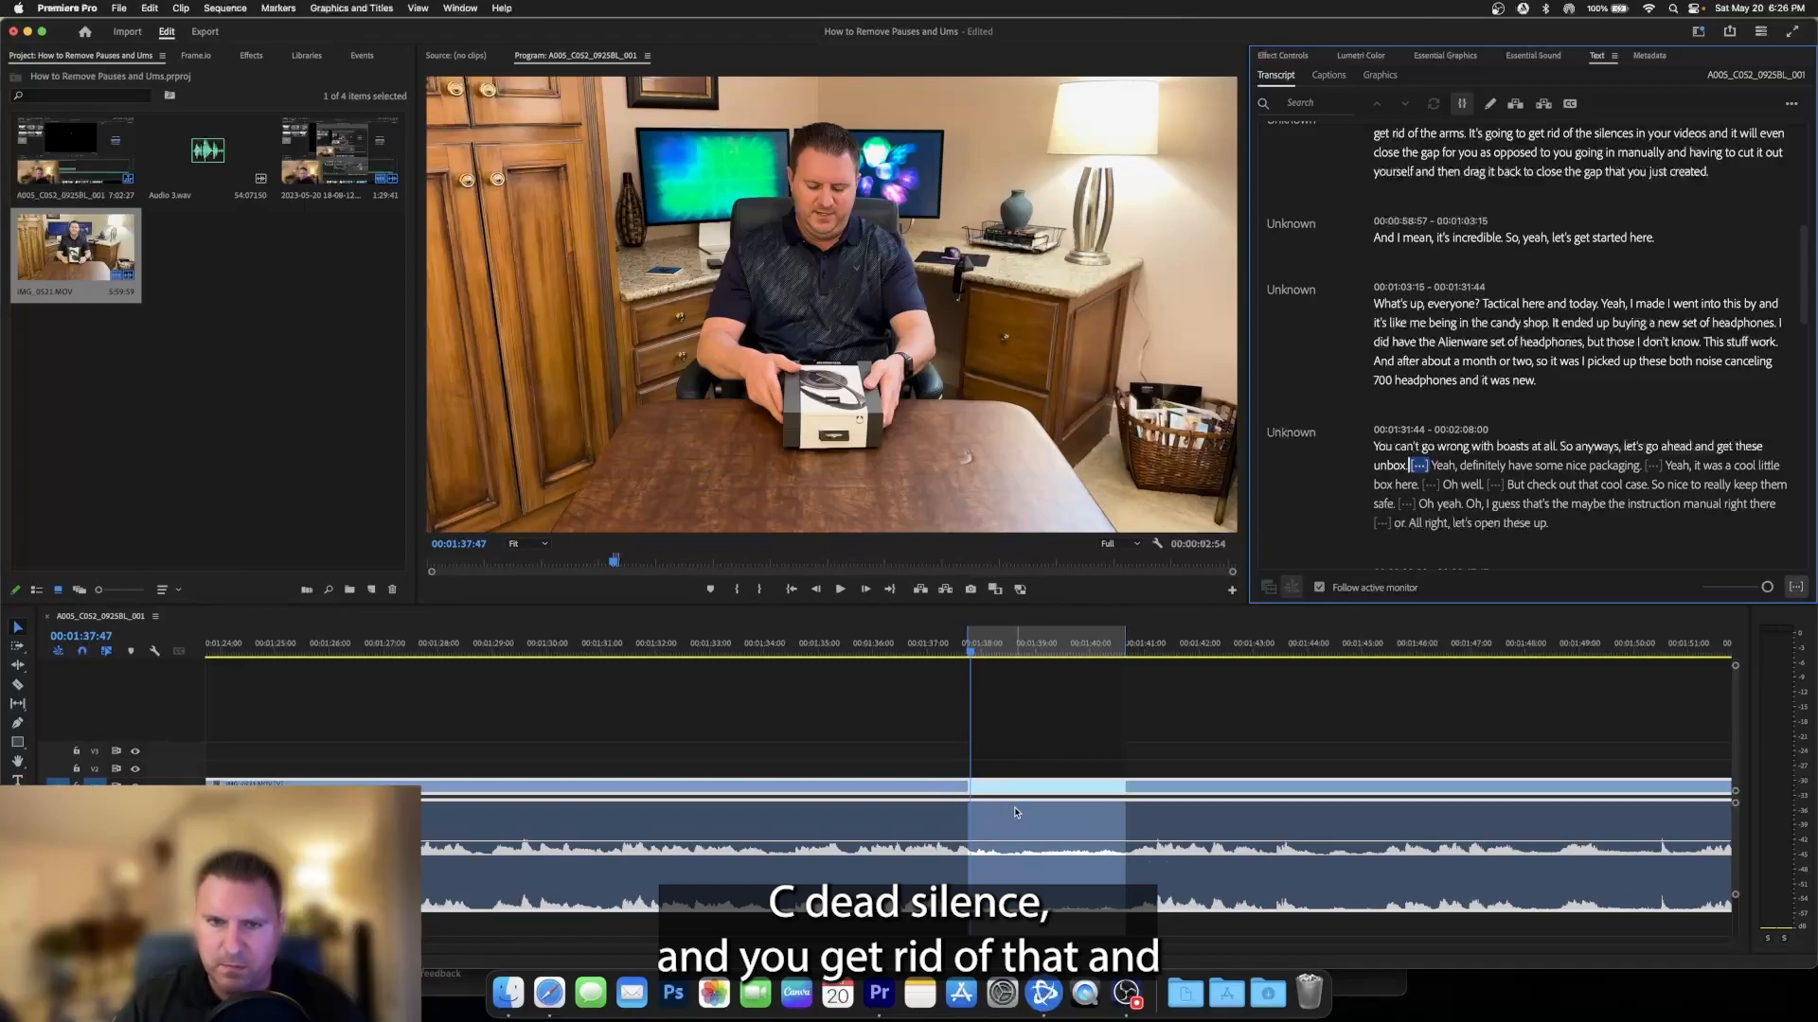
{"action": "key", "text": "BackSpace"}
- Split the clip with the Razor tool at the start of the pause before "Oh well", and return to the Selection tool
{"action": "left_click", "coordinate": [1598, 312]}
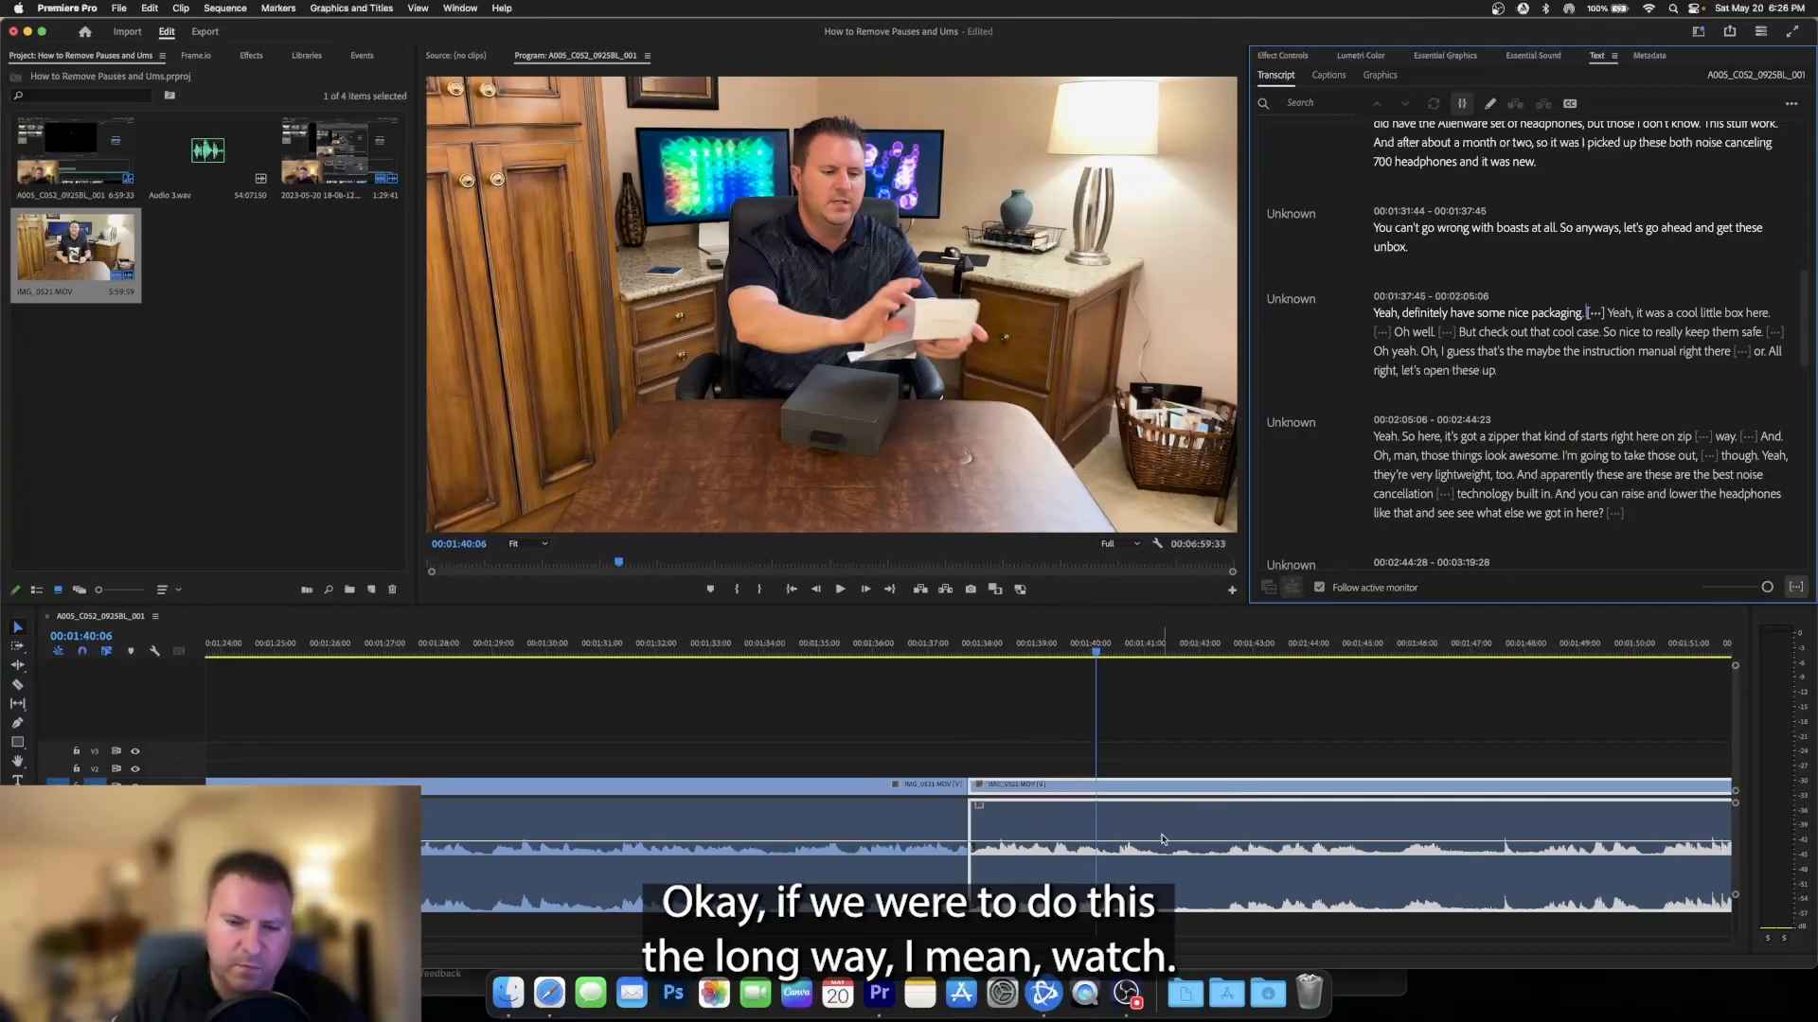
{"action": "left_click", "coordinate": [1382, 331]}
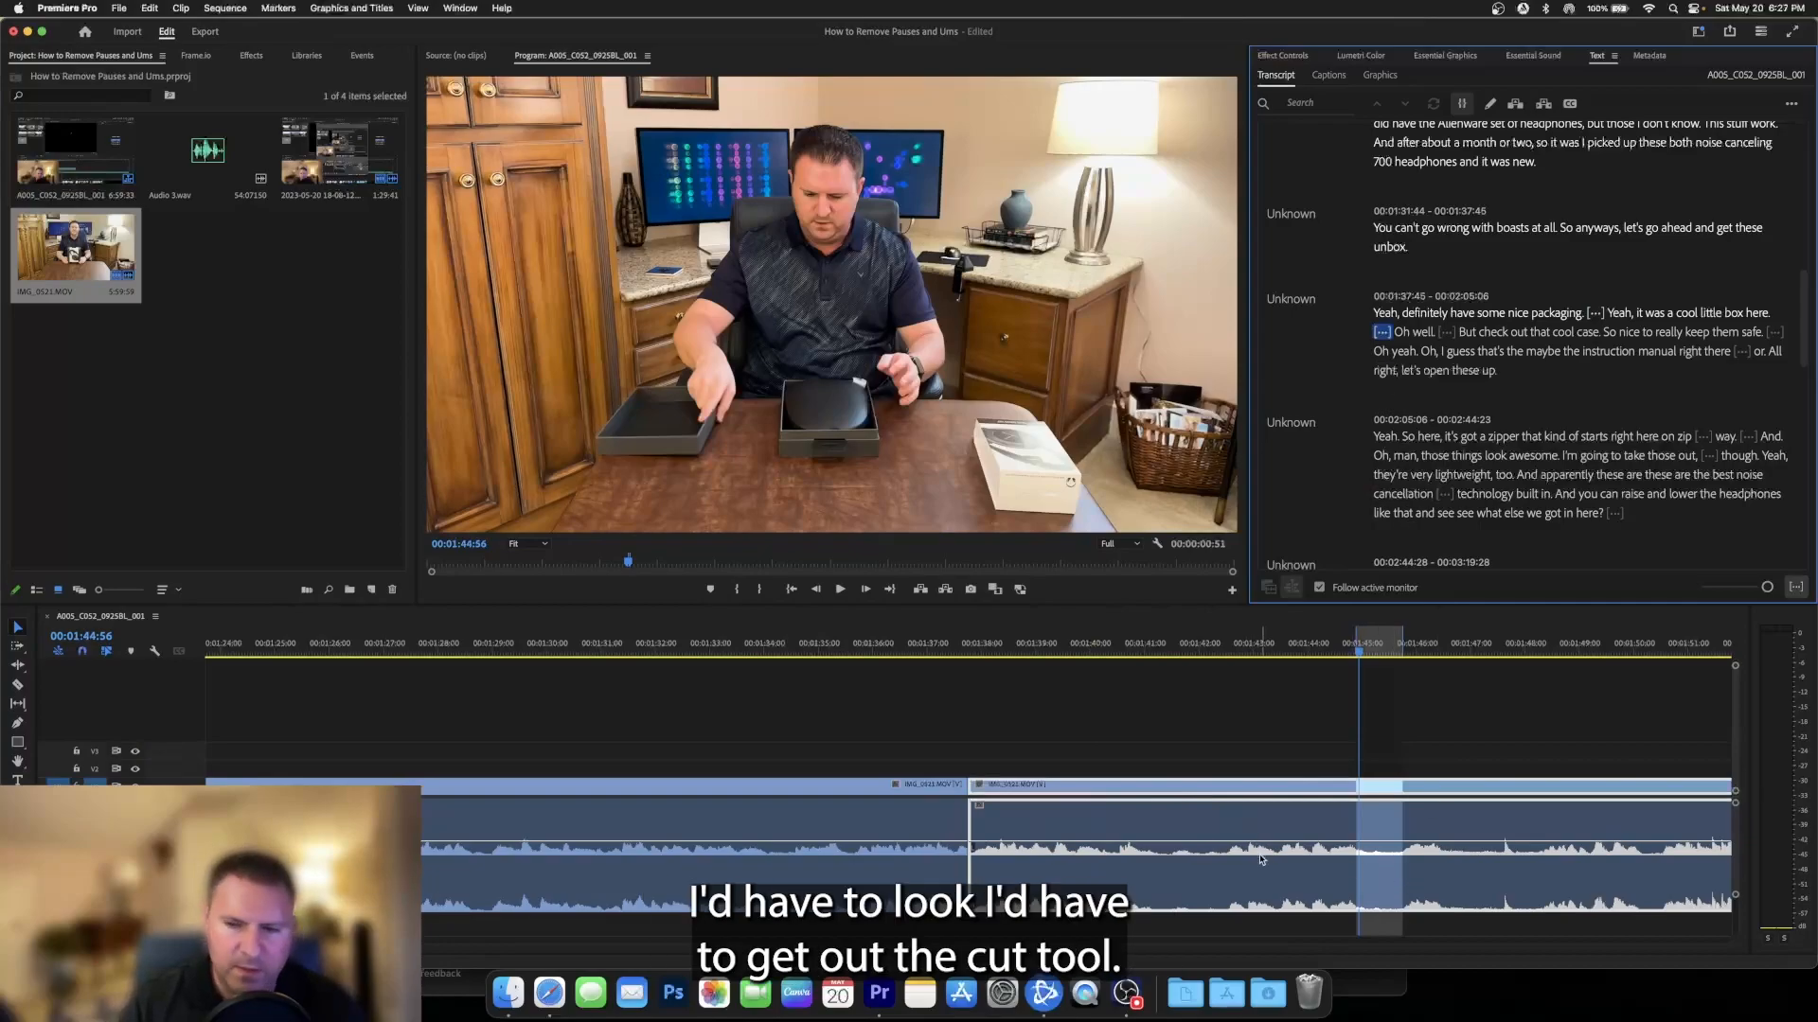
{"action": "key", "text": "c"}
{"action": "left_click", "coordinate": [1360, 800]}
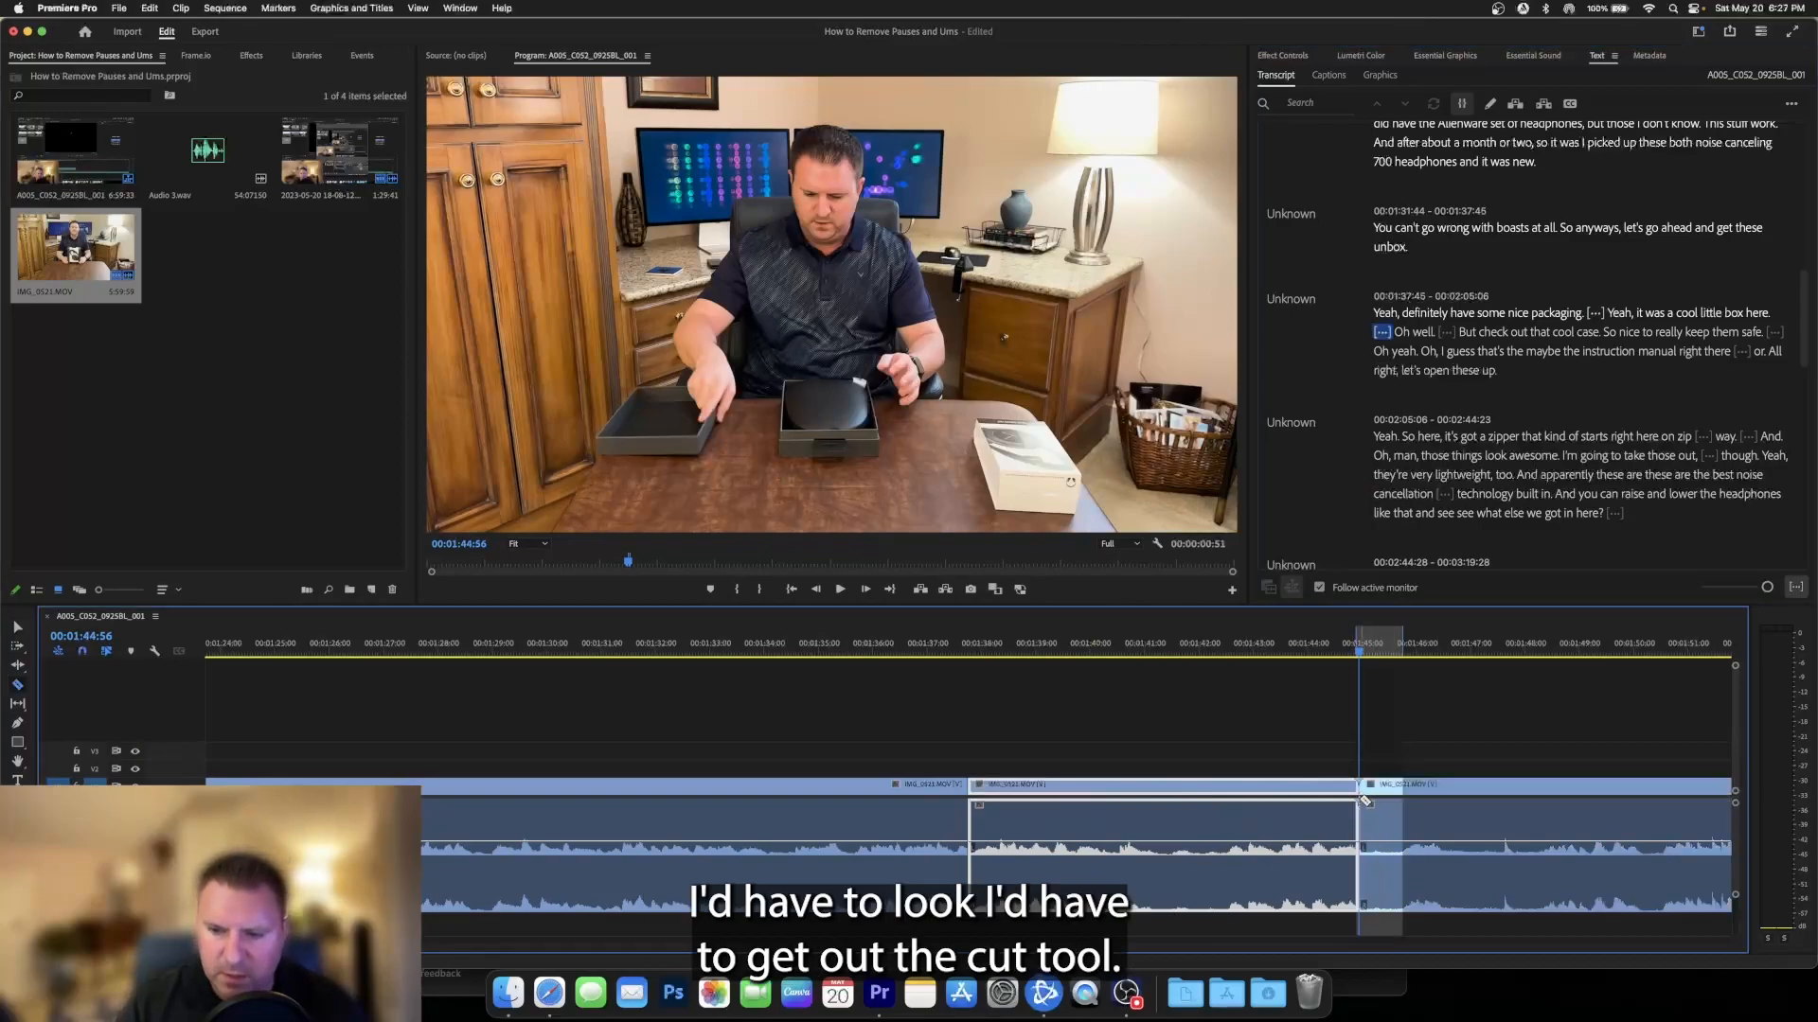
{"action": "key", "text": "v"}
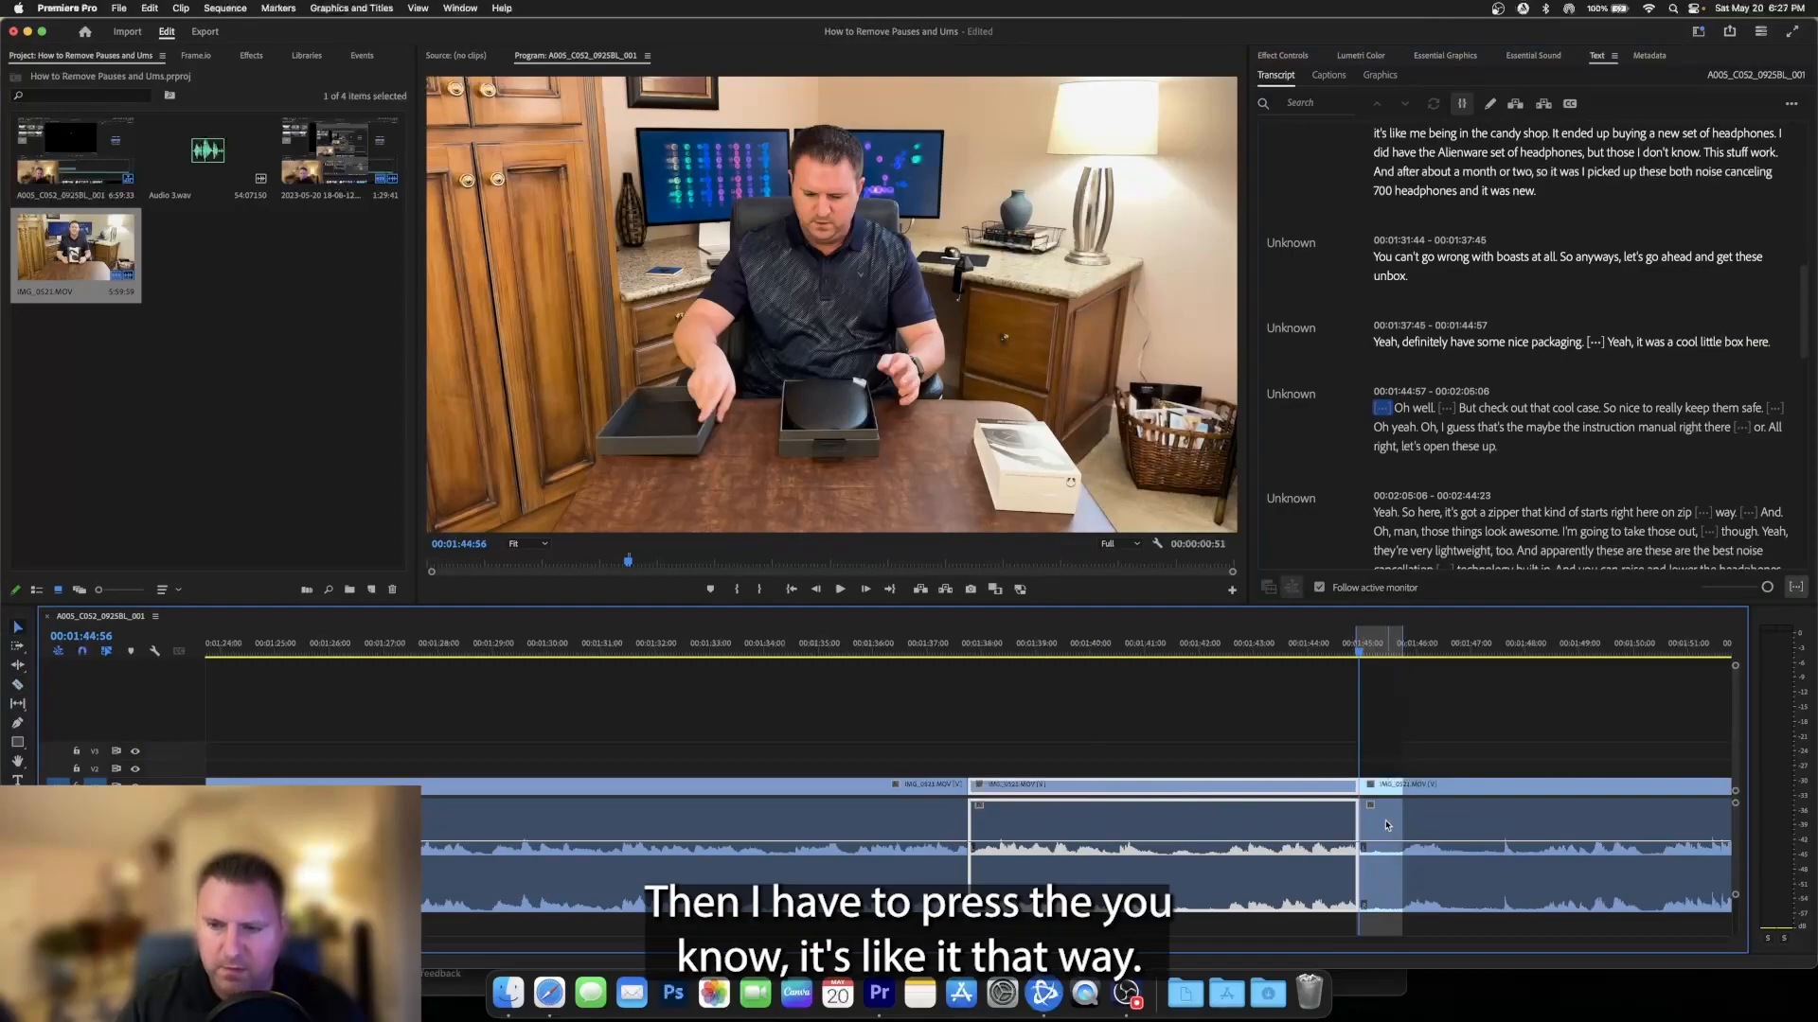
- Remove the pauses from before "Oh well" through the one after "I'm going to take those out"
{"action": "left_click", "coordinate": [1386, 825]}
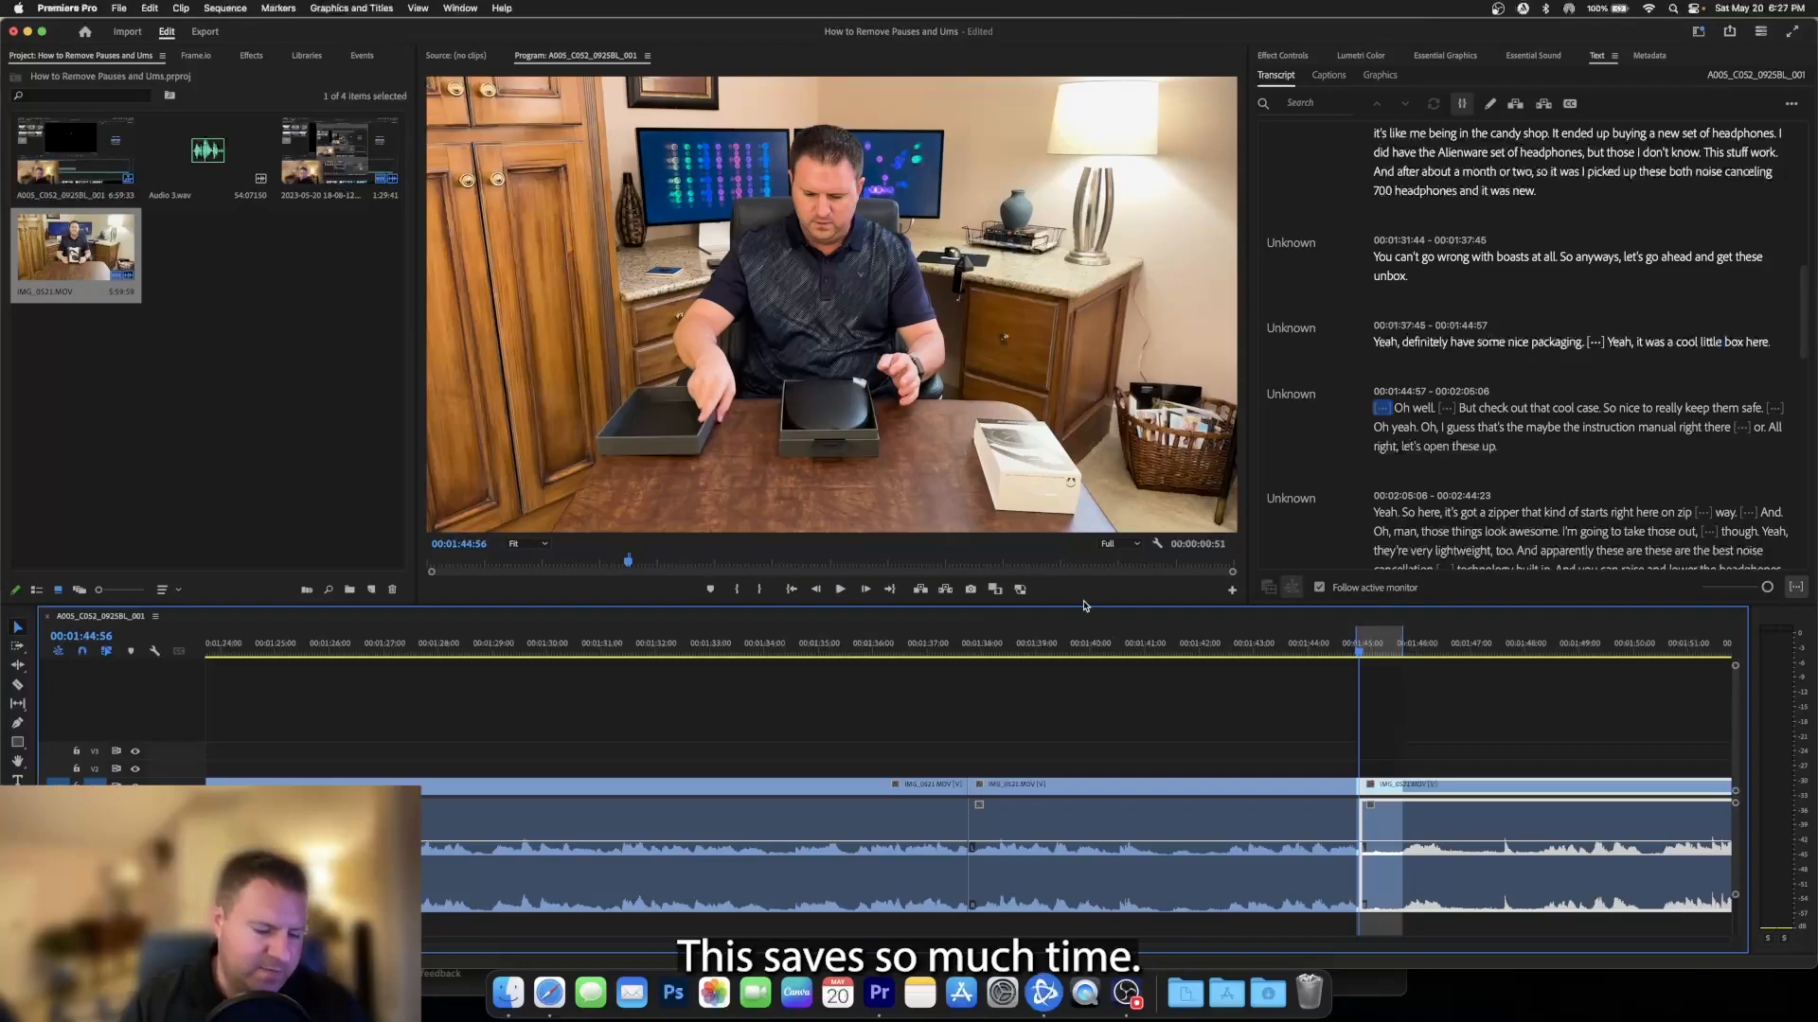
{"action": "key", "text": "BackSpace"}
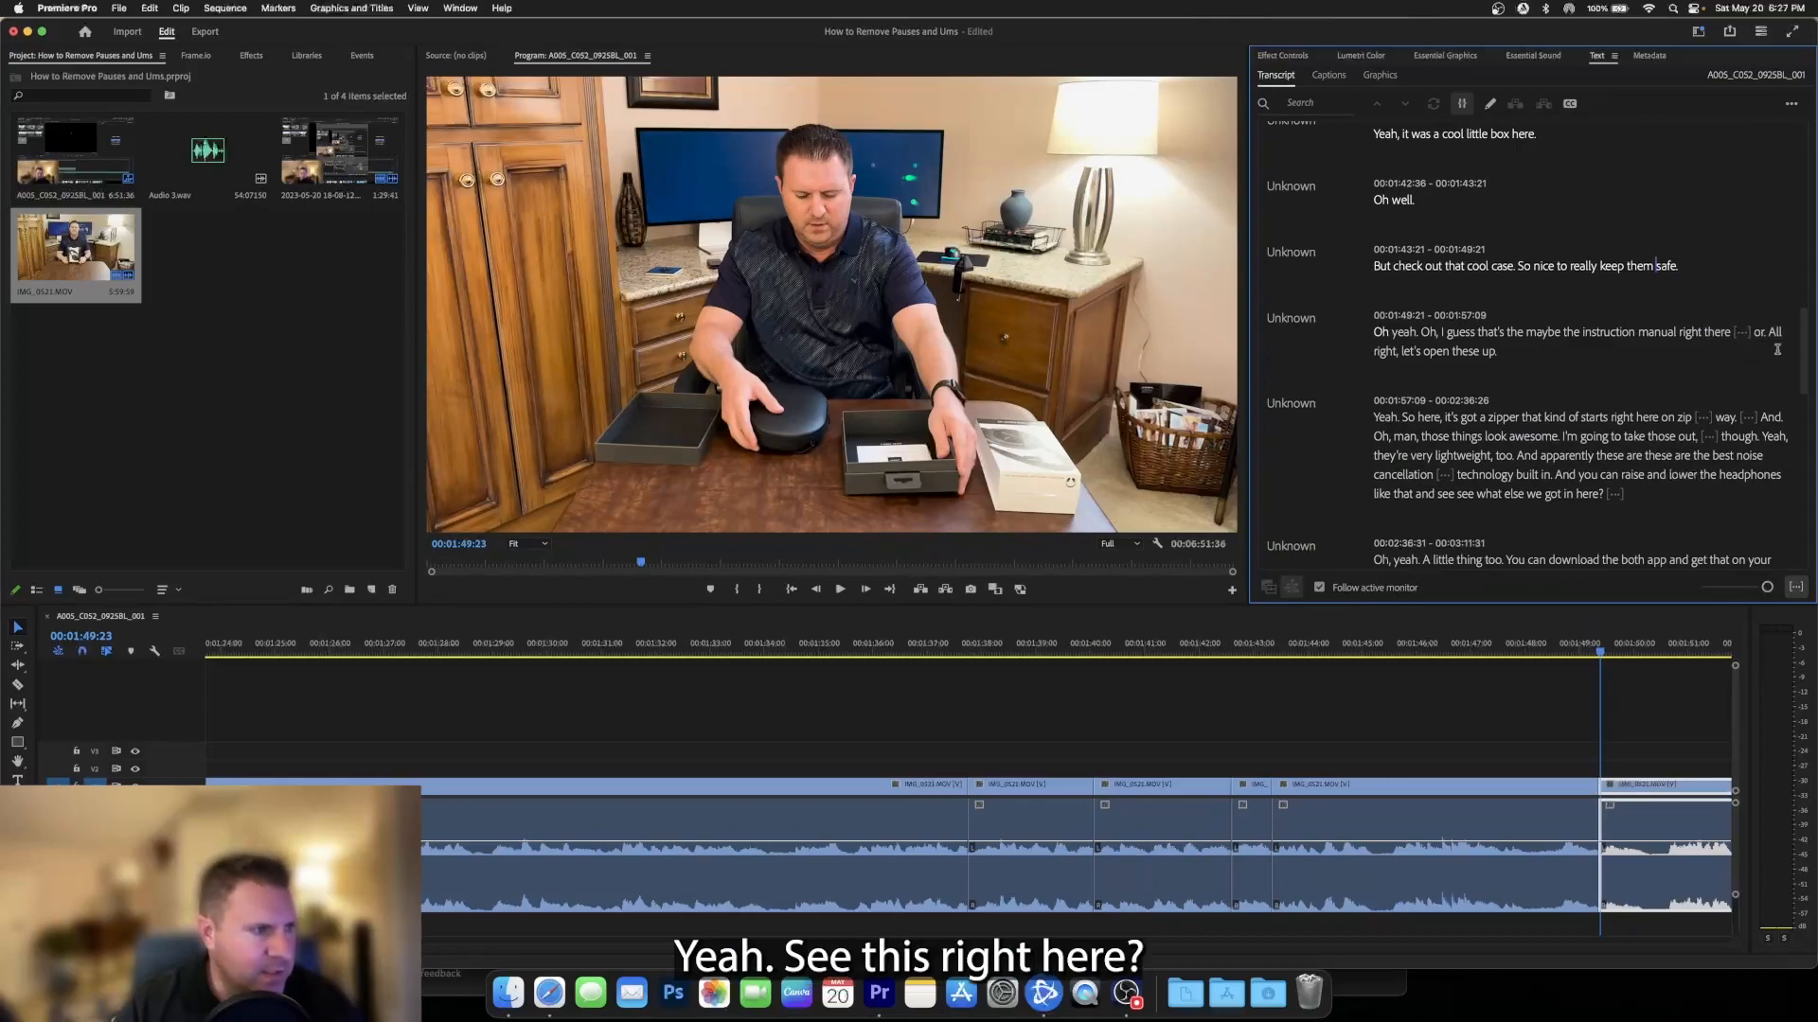
{"action": "left_click", "coordinate": [1741, 332]}
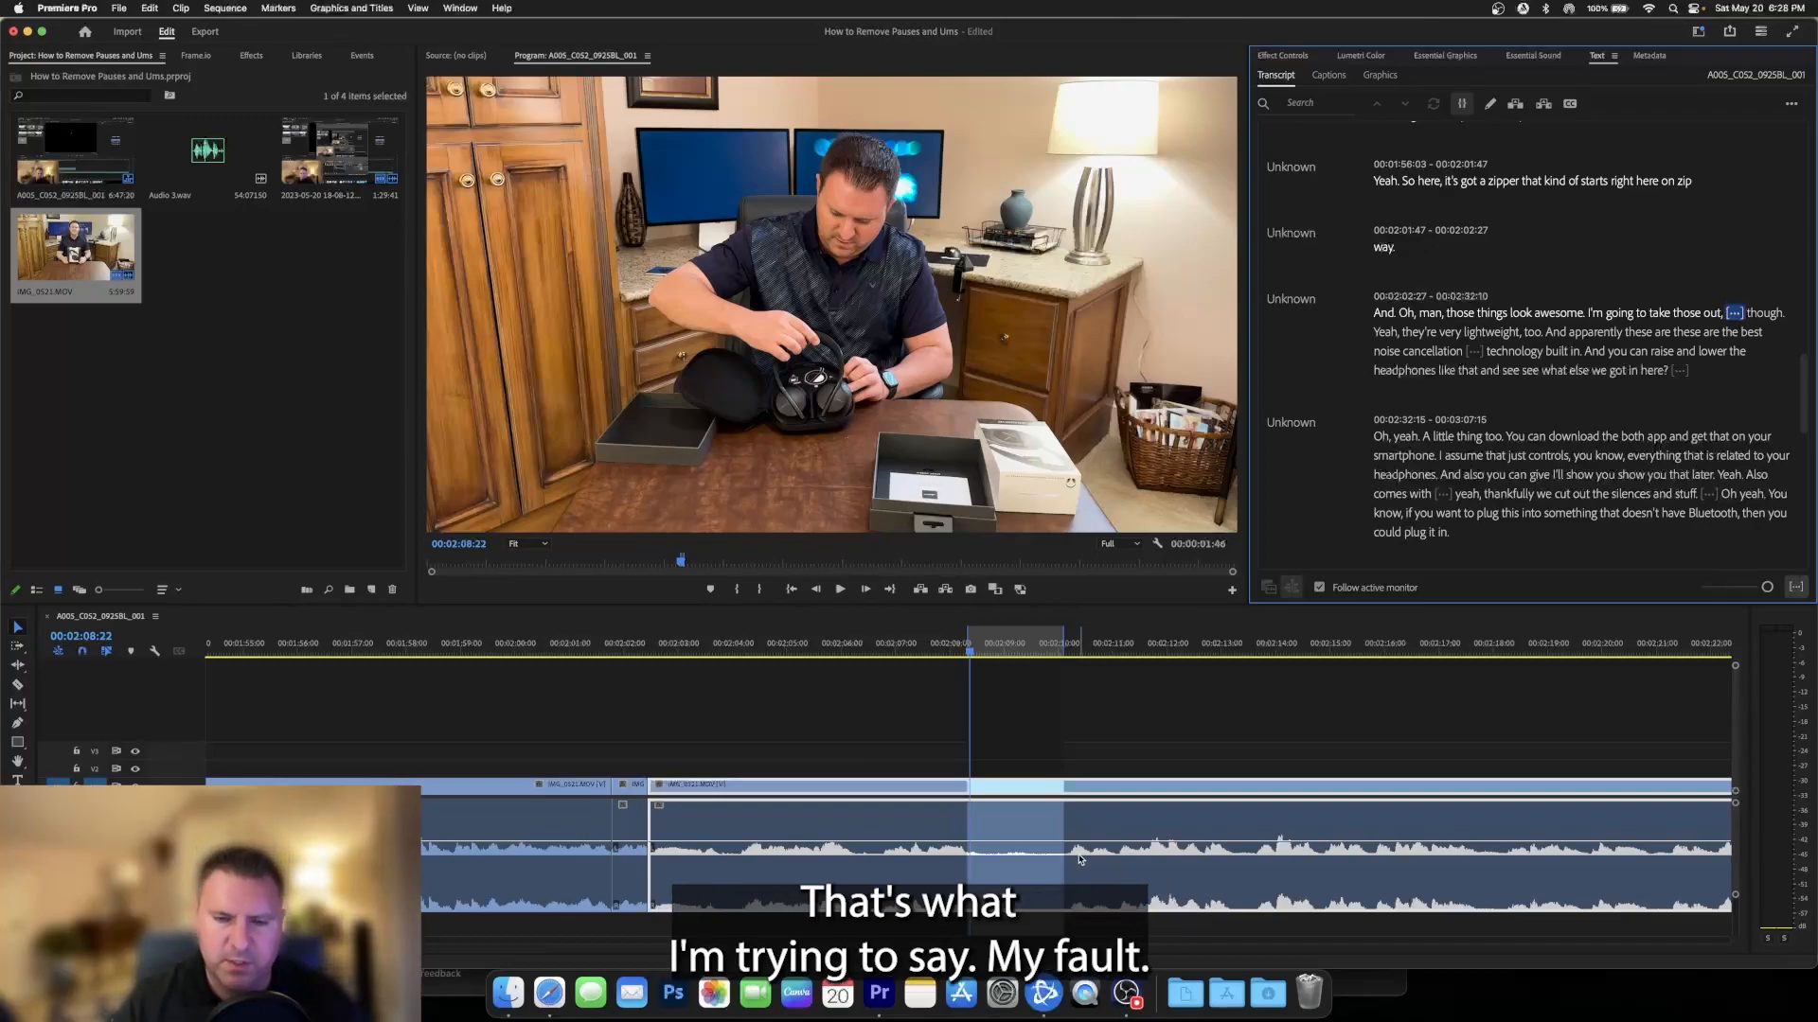
{"action": "key", "text": "Delete"}
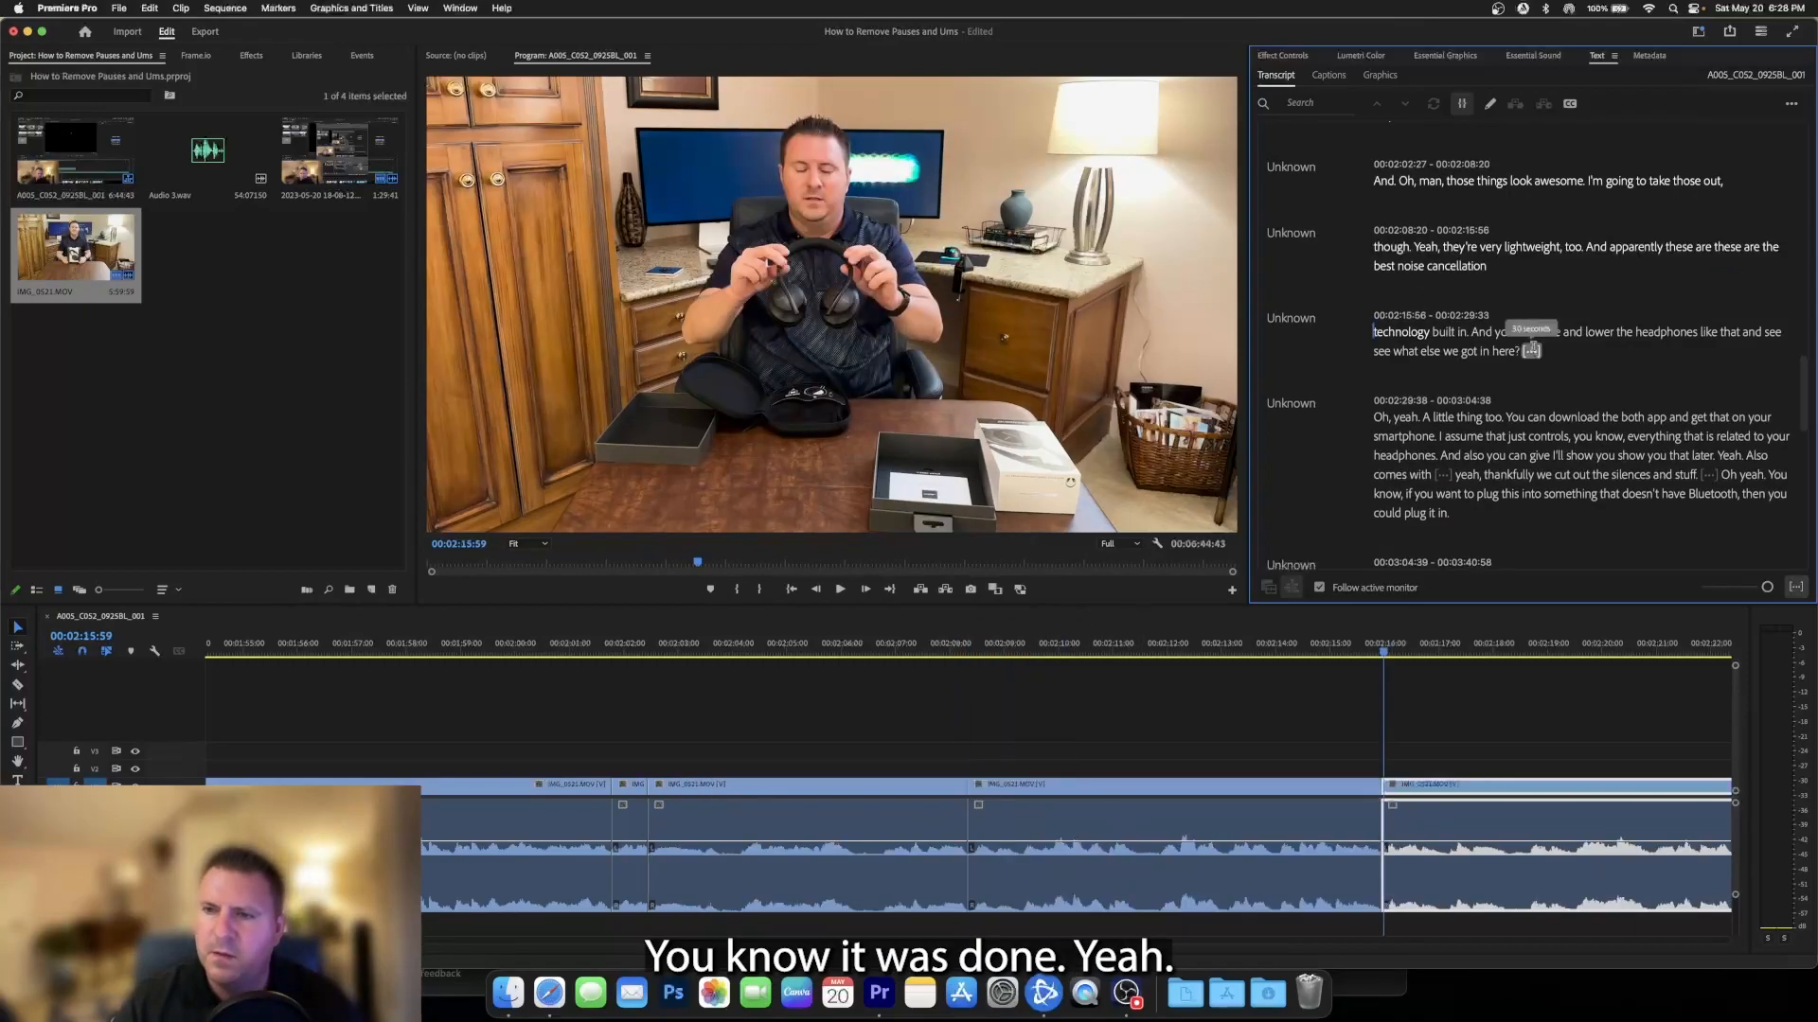
- Remove the pauses after "see what else we got in here?" and after "Also comes with" through the transcript
{"action": "left_click", "coordinate": [1531, 350]}
{"action": "mouse_move", "coordinate": [1533, 344]}
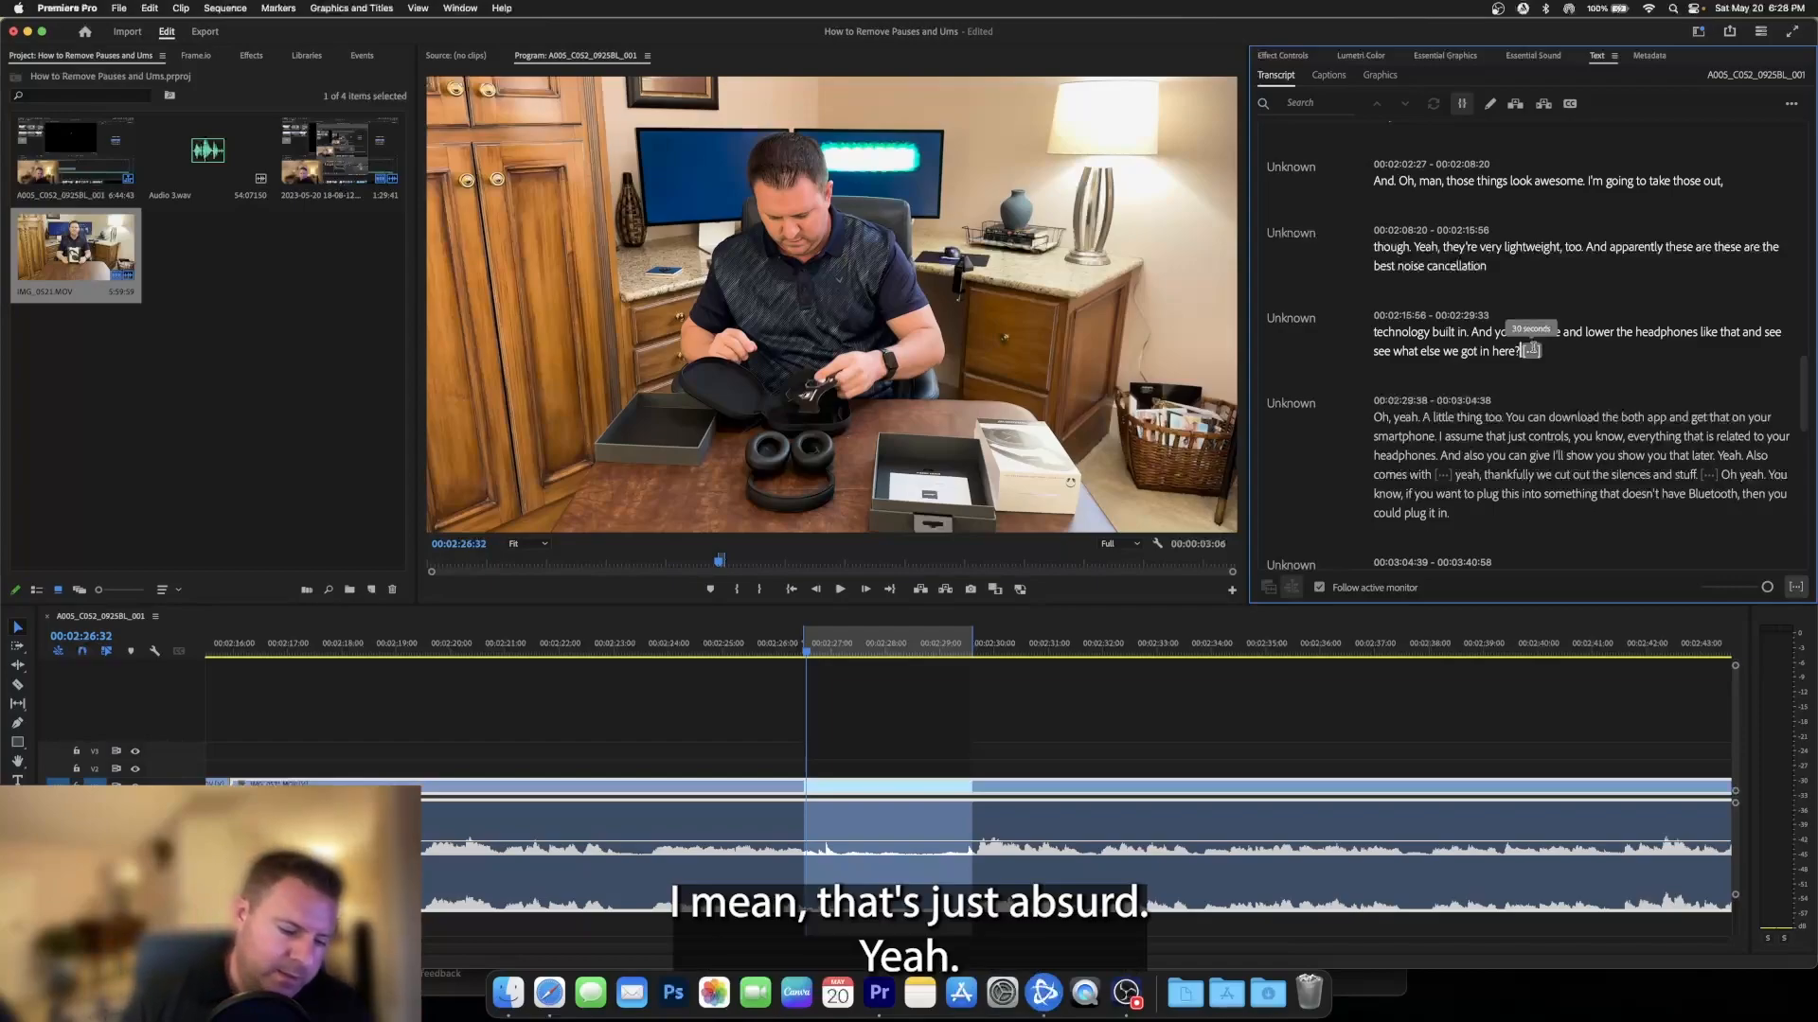
{"action": "key", "text": "BackSpace"}
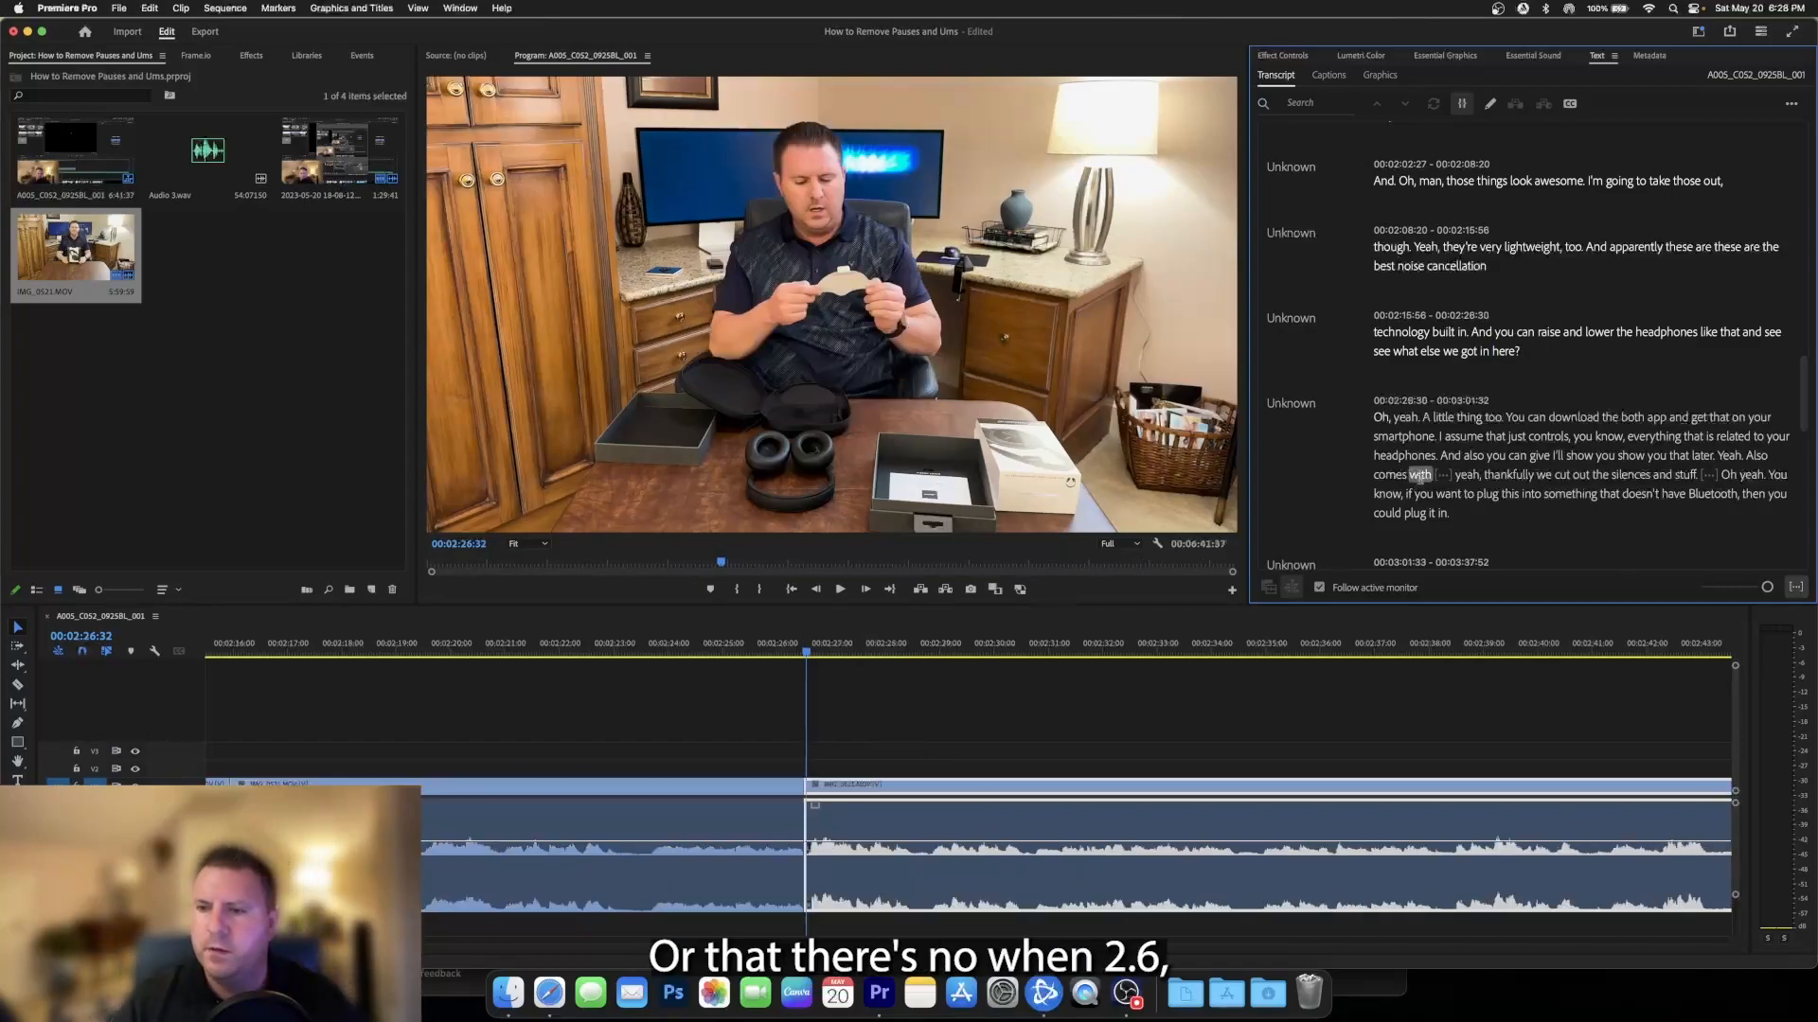
{"action": "left_click", "coordinate": [1443, 474]}
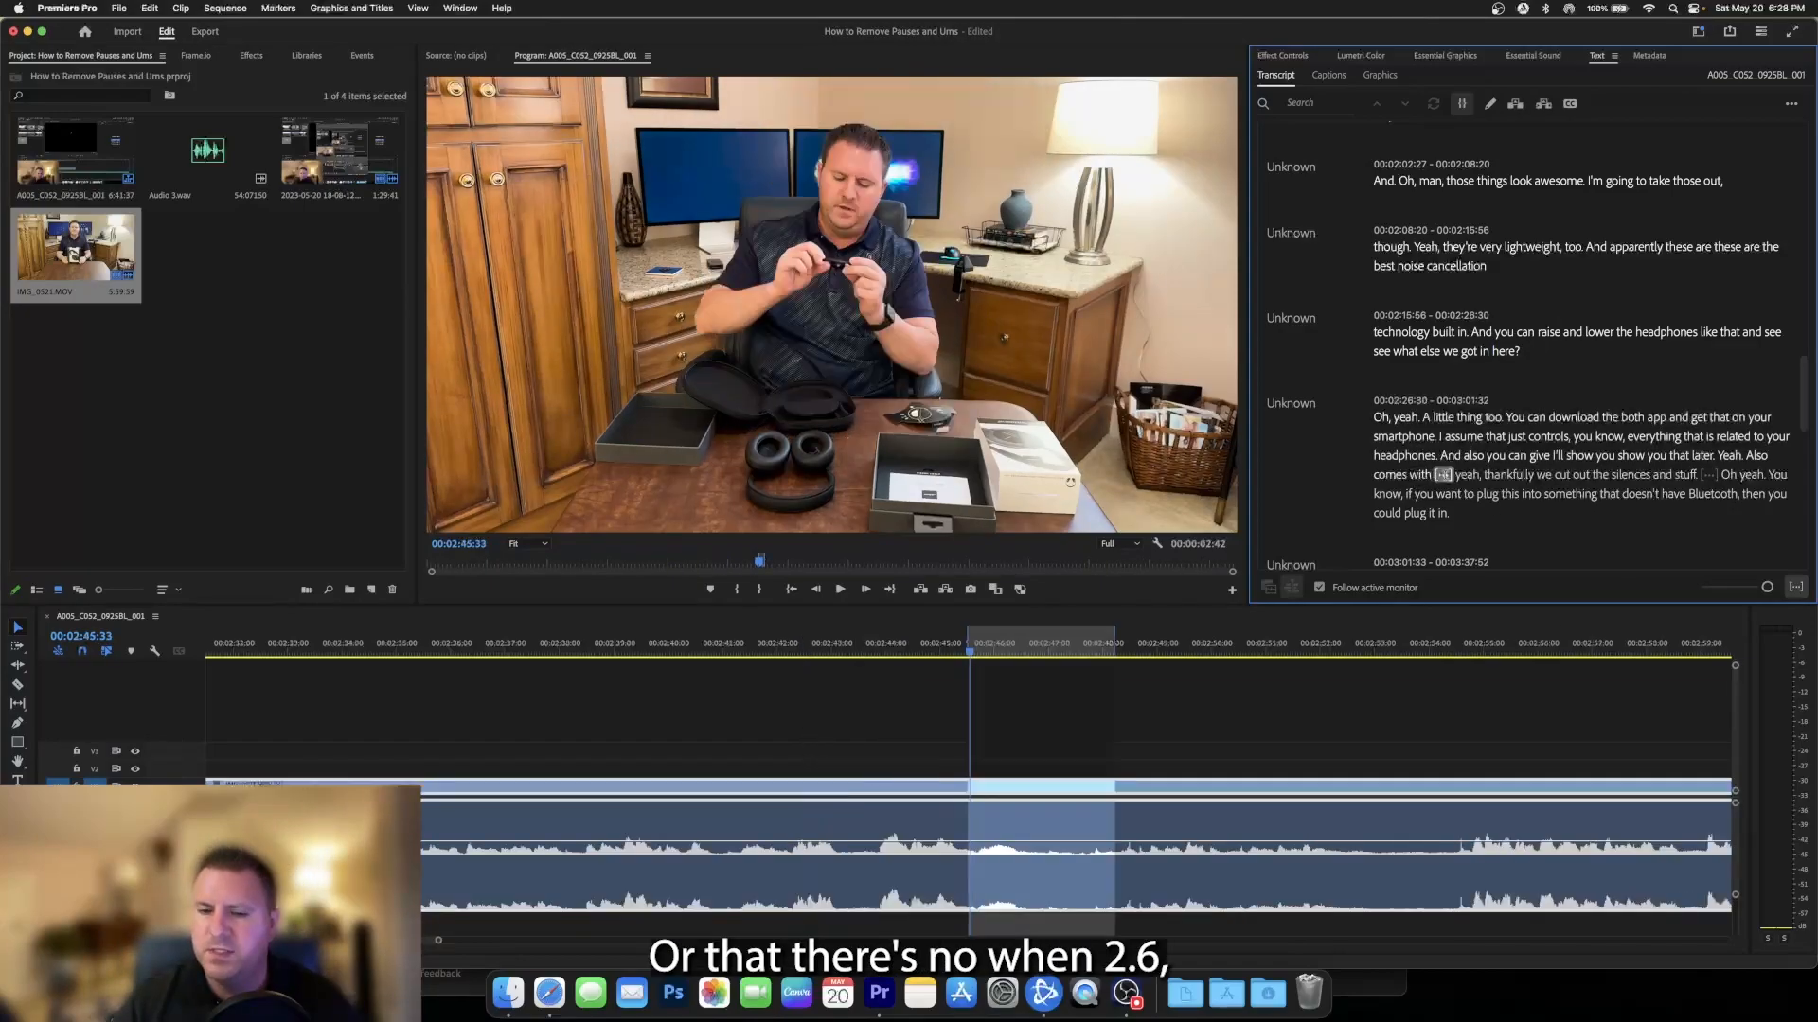
{"action": "key", "text": "BackSpace"}
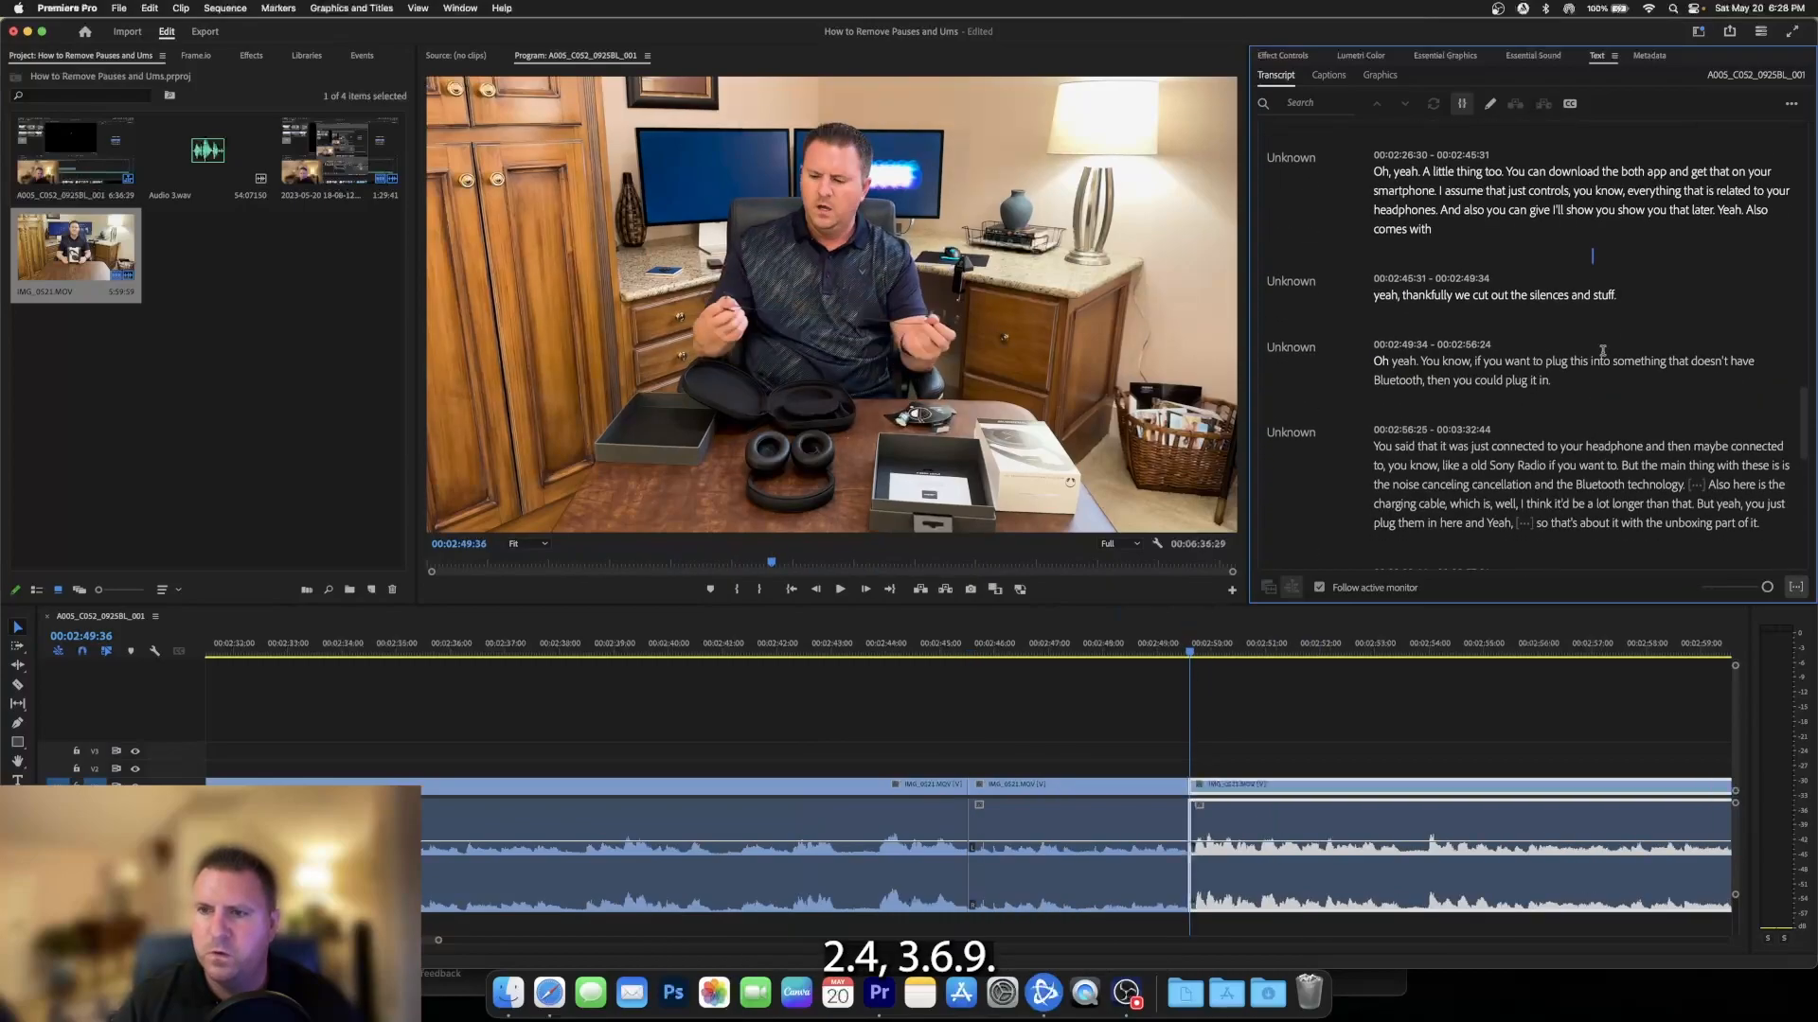
- Remove the pauses after "the Bluetooth technology" and after "you just plug them in here and Yeah" through the transcript
{"action": "left_click", "coordinate": [1695, 455]}
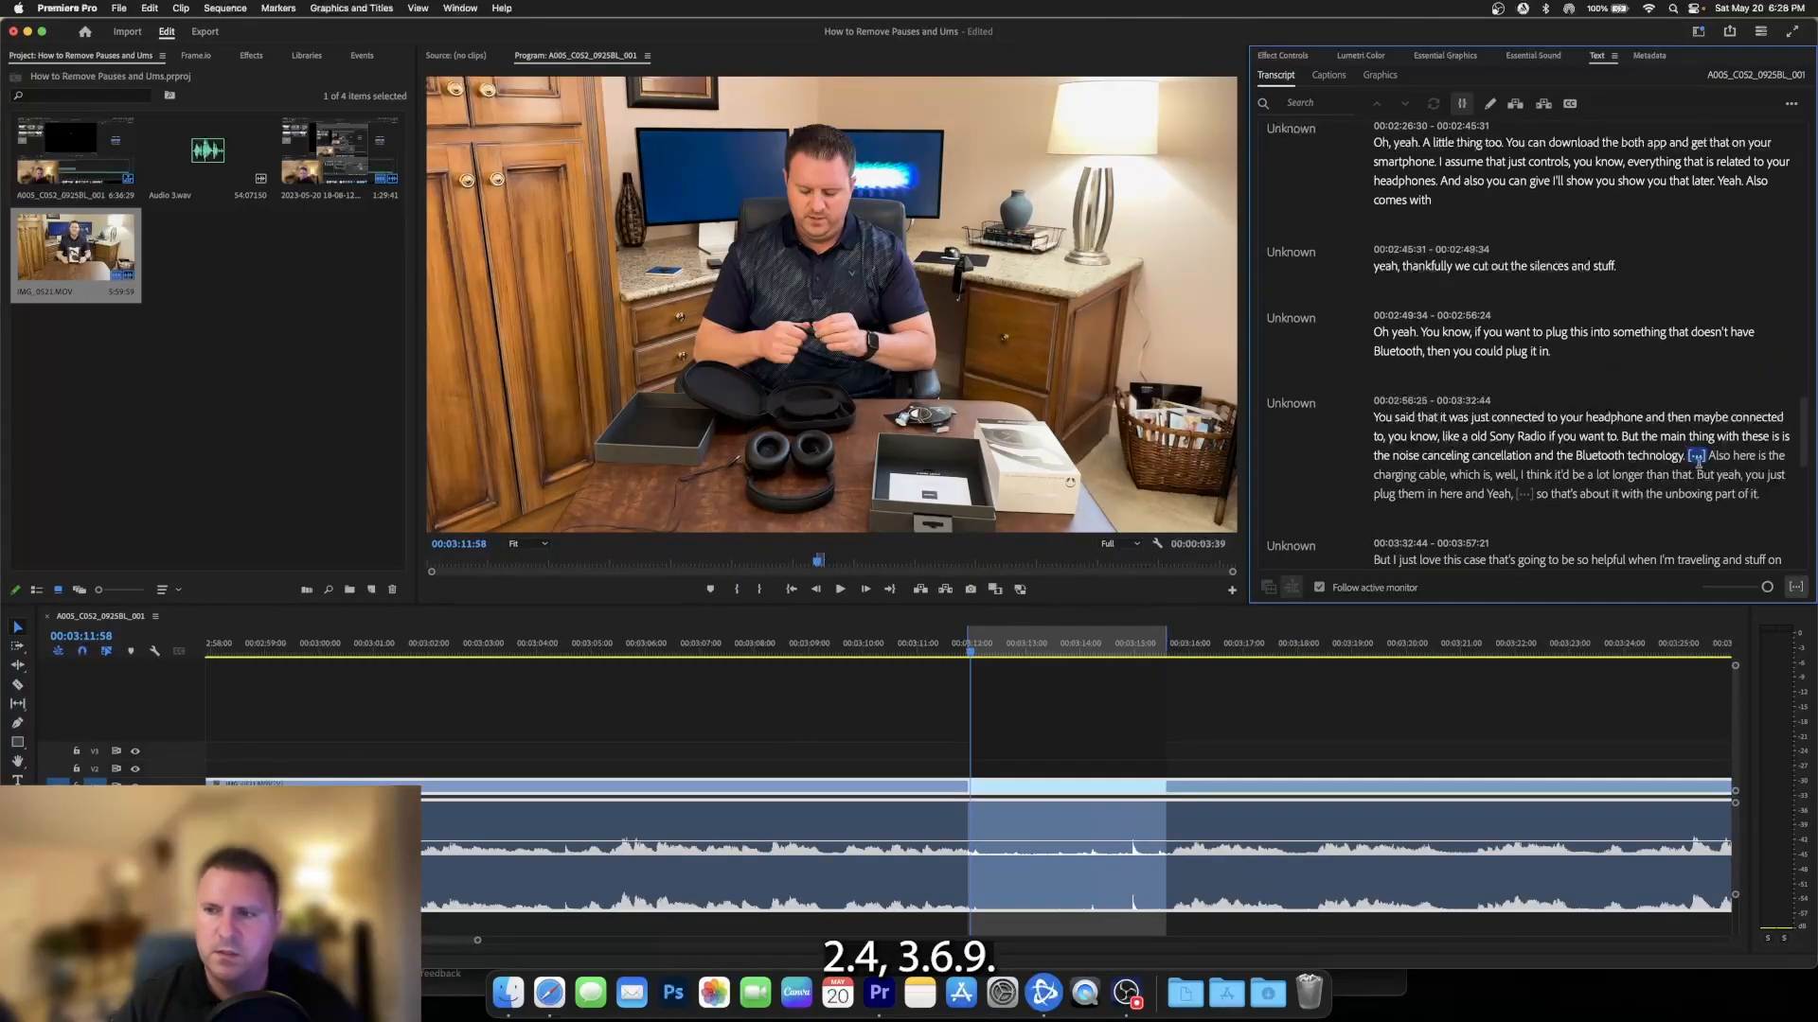
{"action": "key", "text": "BackSpace"}
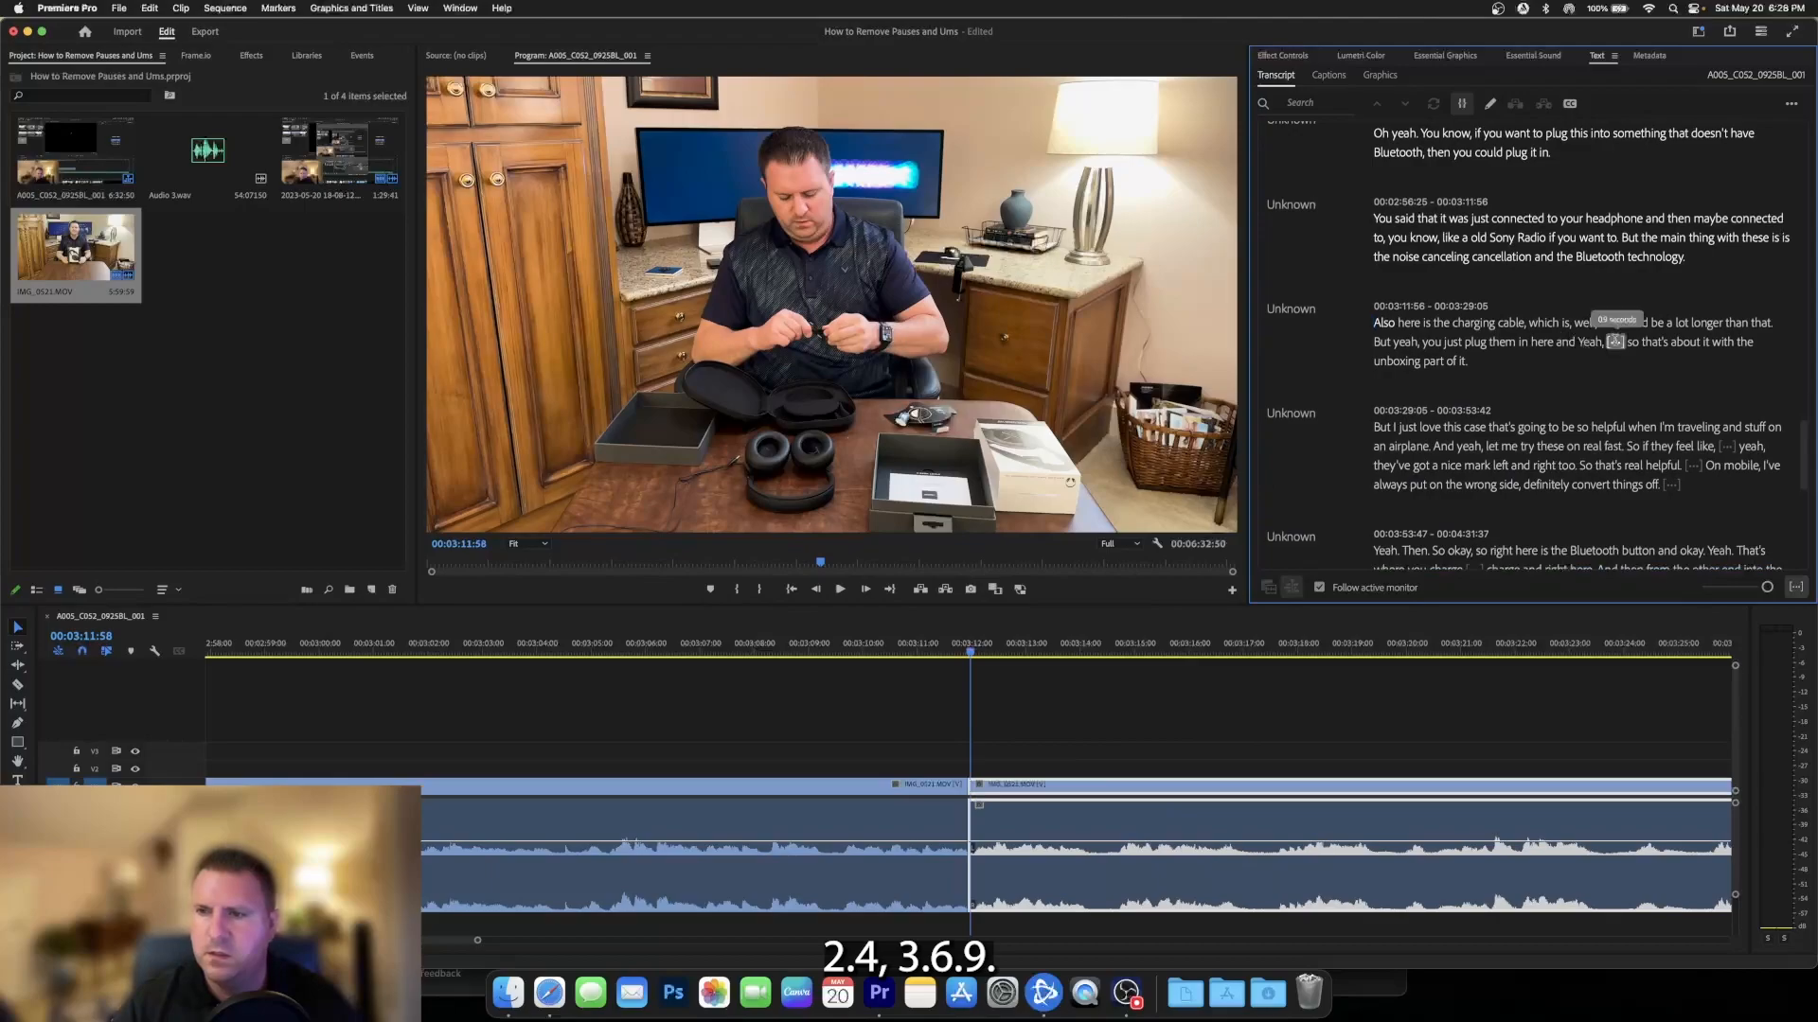
{"action": "left_click", "coordinate": [1614, 342]}
{"action": "key", "text": "BackSpace"}
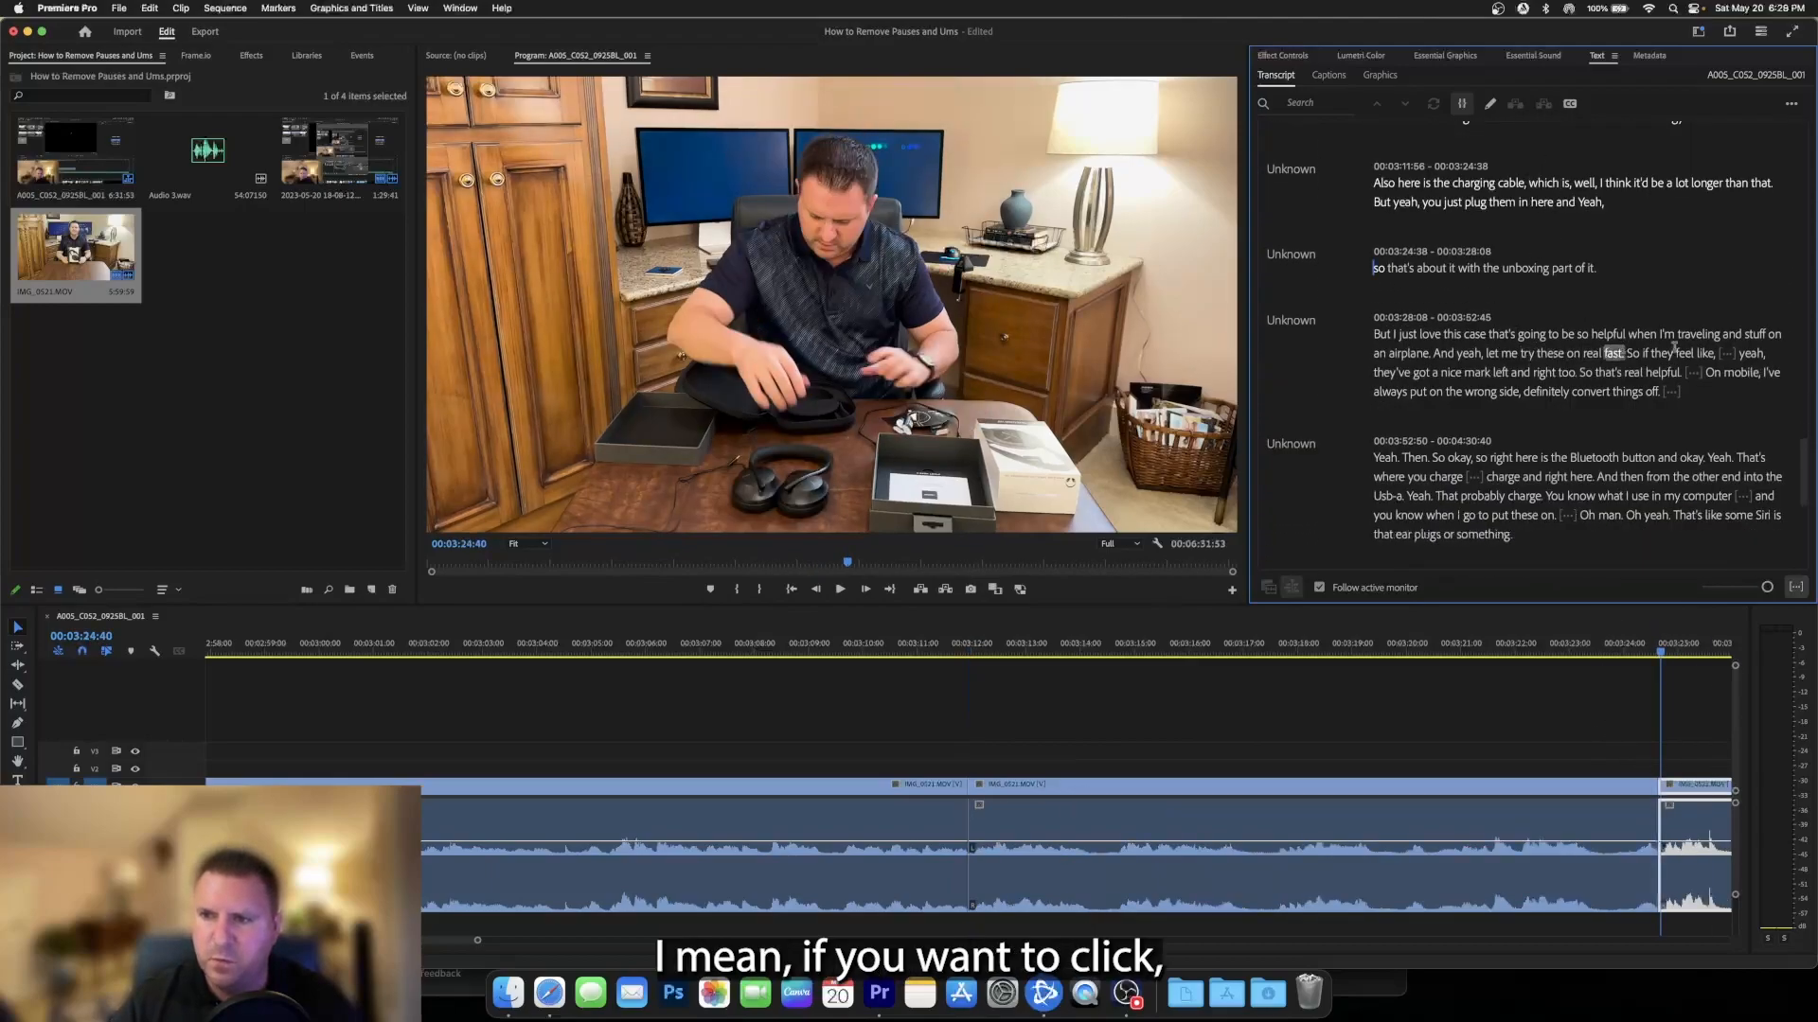
- Extract the pause after "definitely convert things off" and the following pauses up to "when I go to put these on"
{"action": "left_click", "coordinate": [1726, 353]}
{"action": "left_click", "coordinate": [1671, 391]}
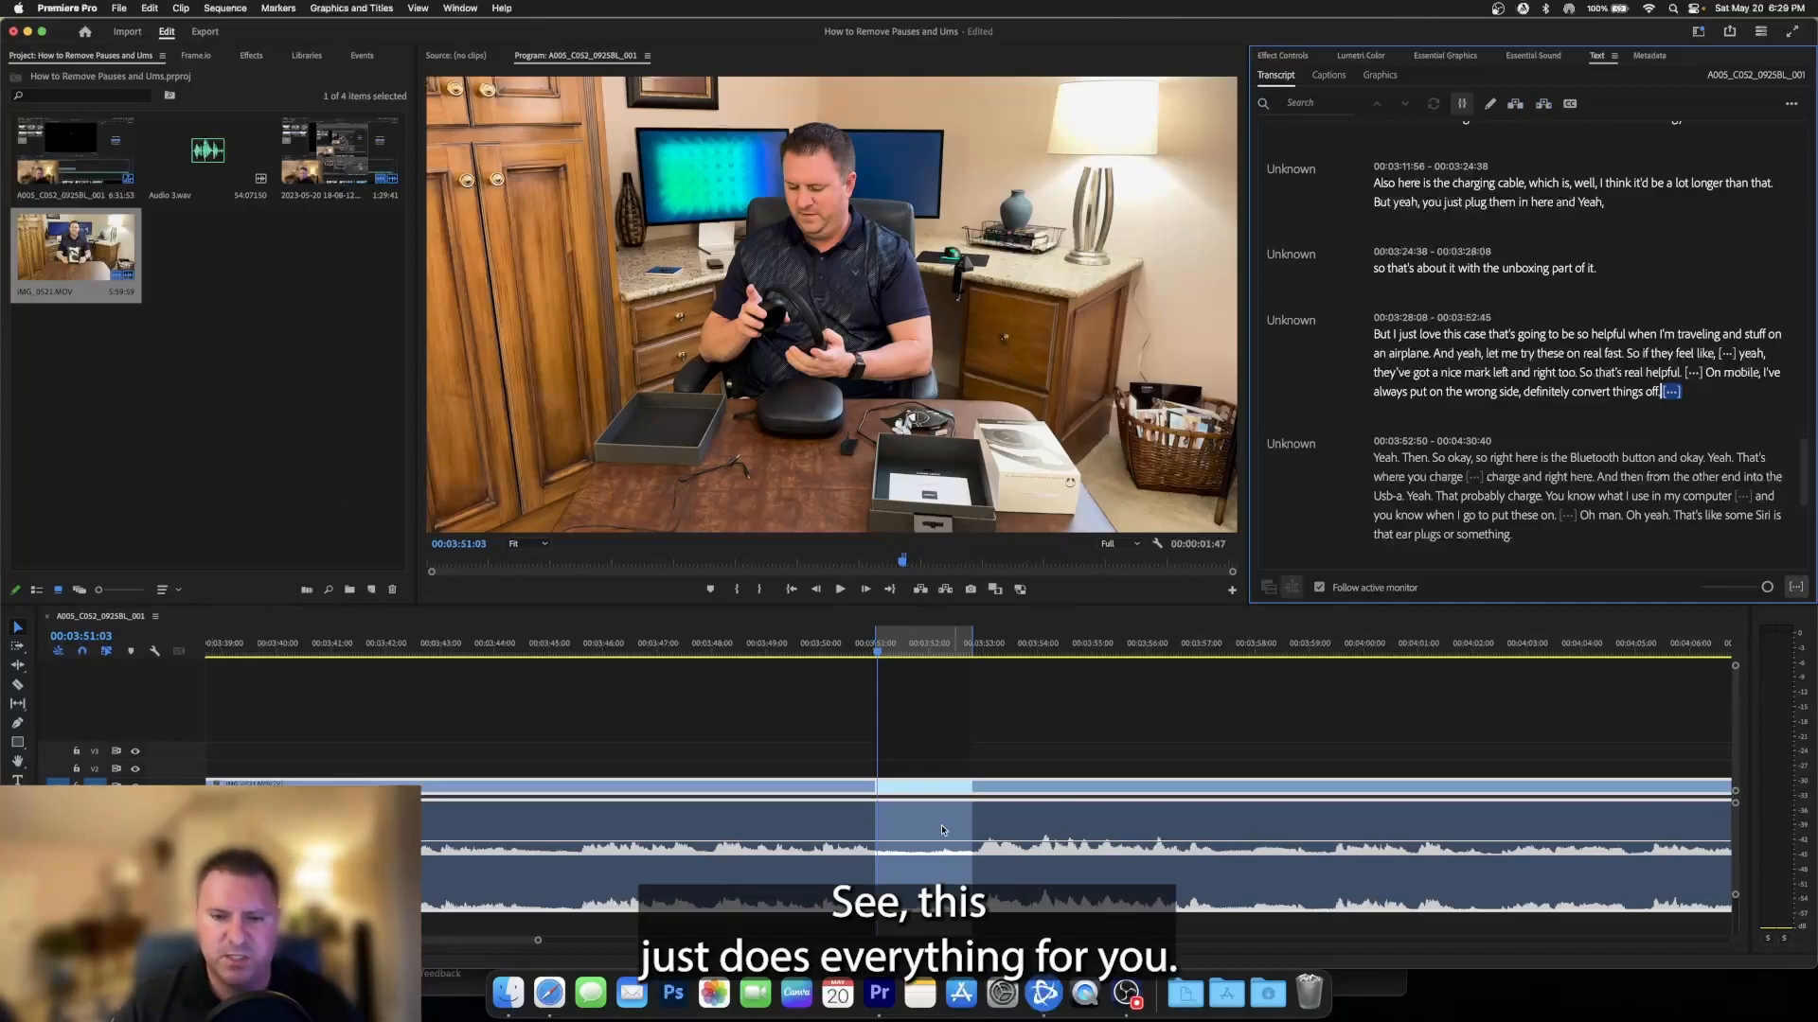
{"action": "key", "text": "apostrophe"}
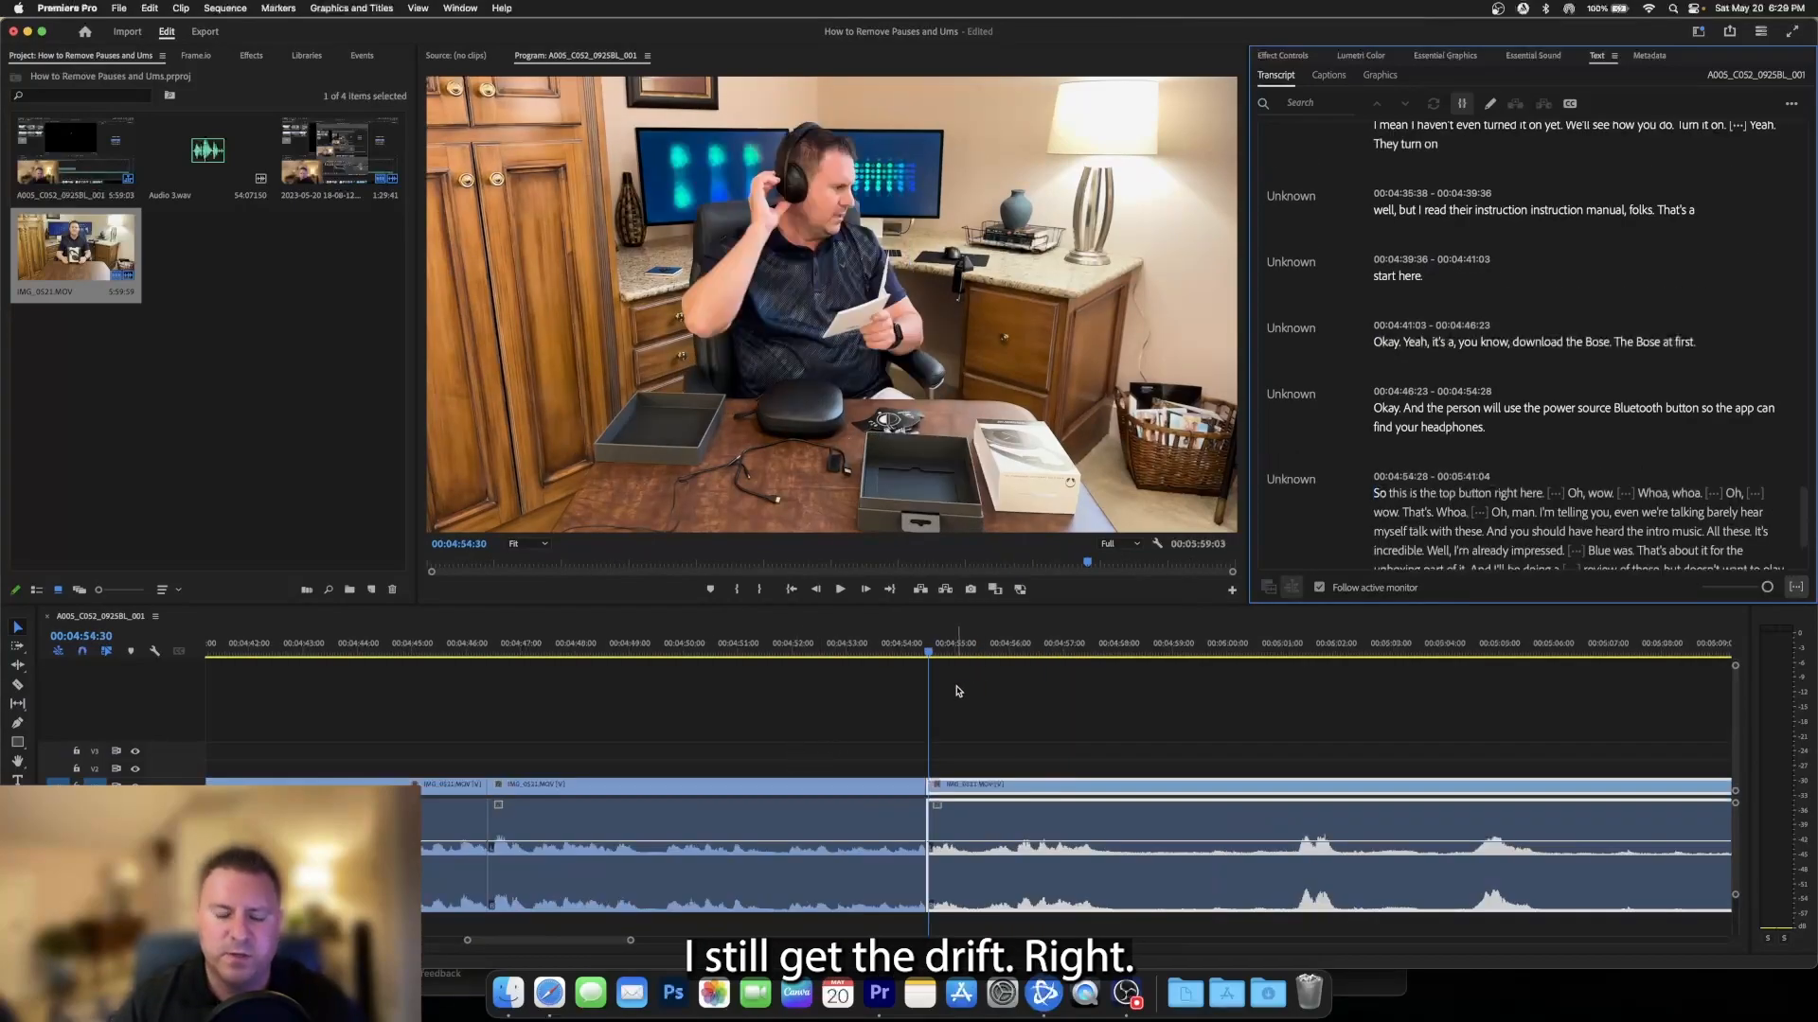
{"action": "left_click", "coordinate": [920, 653]}
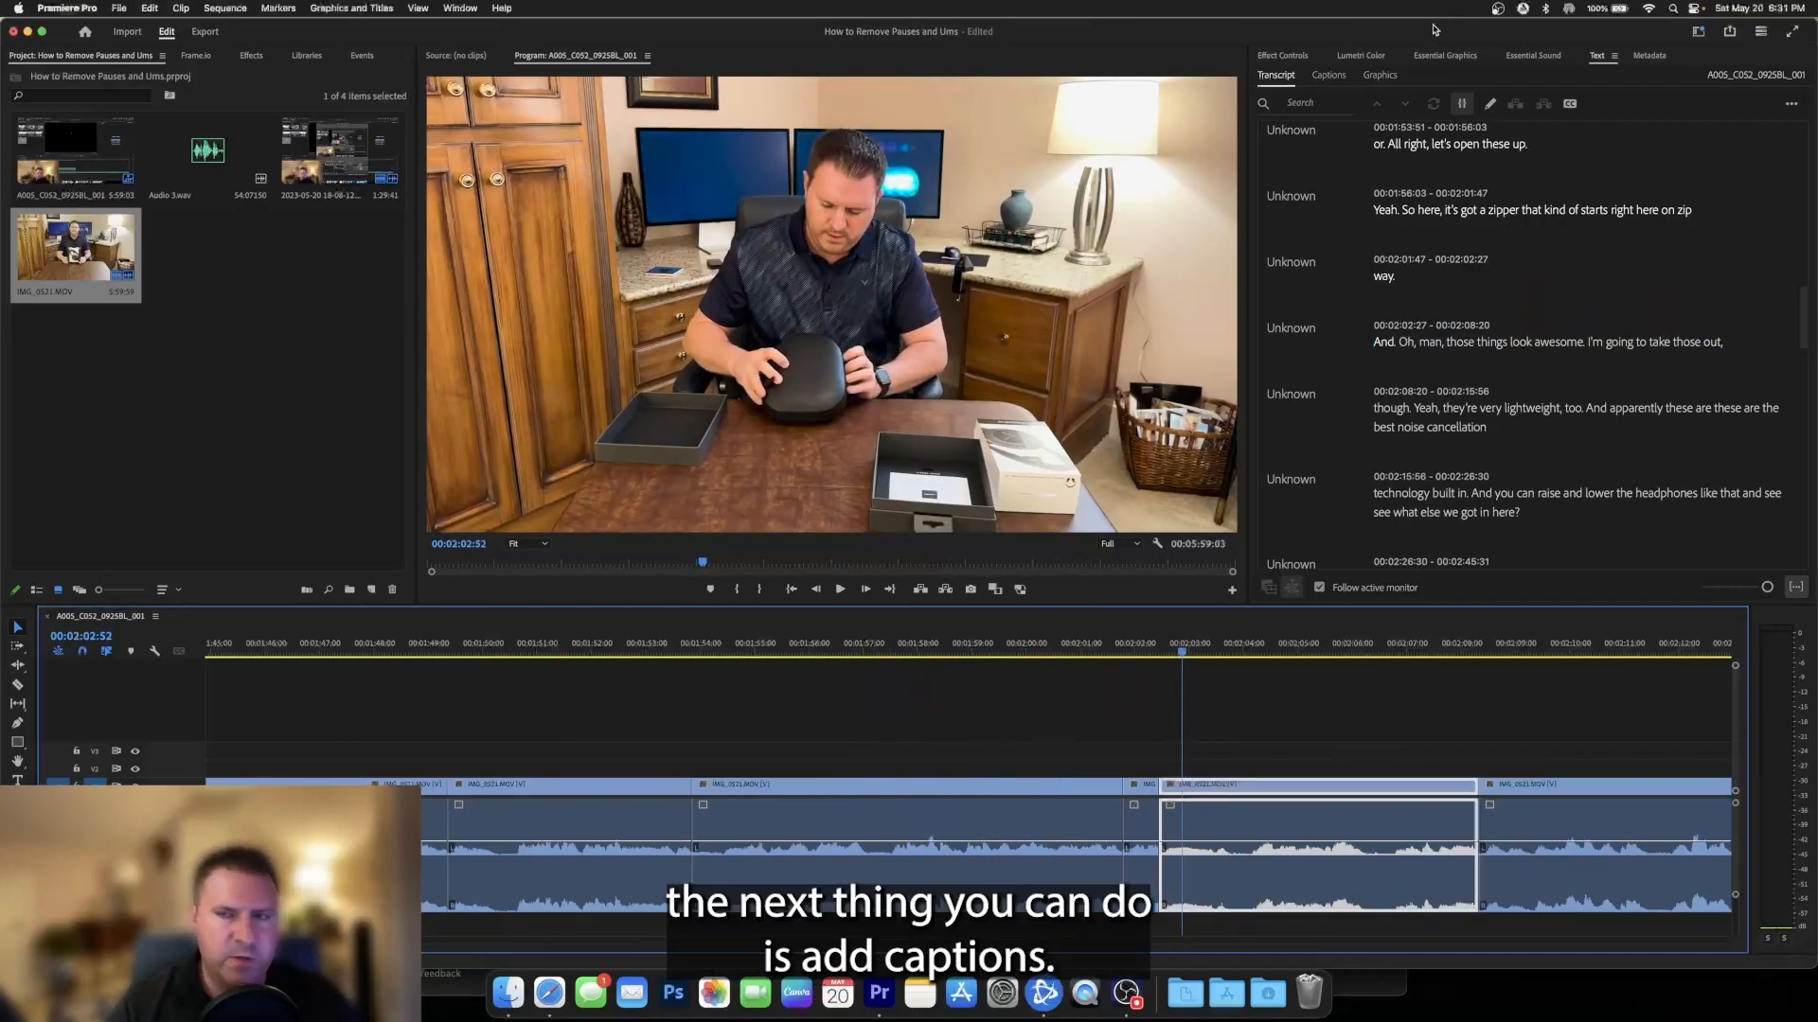
- Create a Subtitle caption track from the transcript and play back the sequence to check the captions
{"action": "left_click", "coordinate": [1332, 78]}
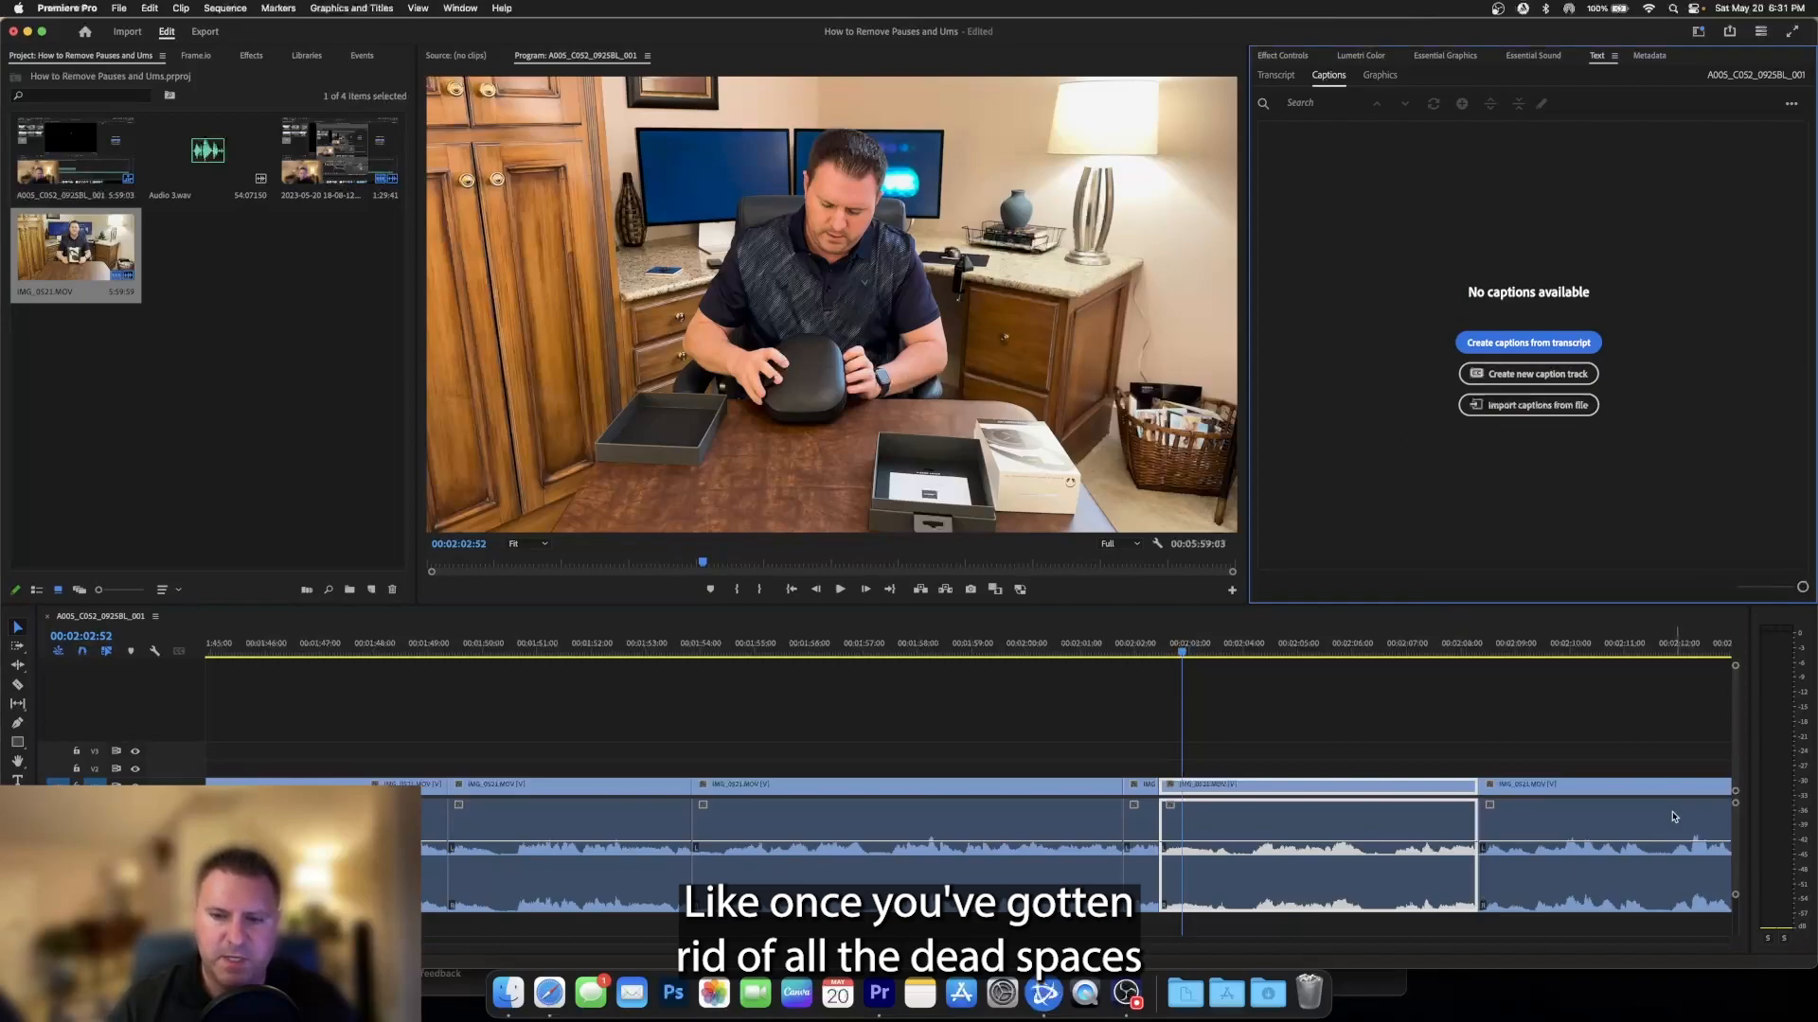
{"action": "left_click", "coordinate": [1500, 346]}
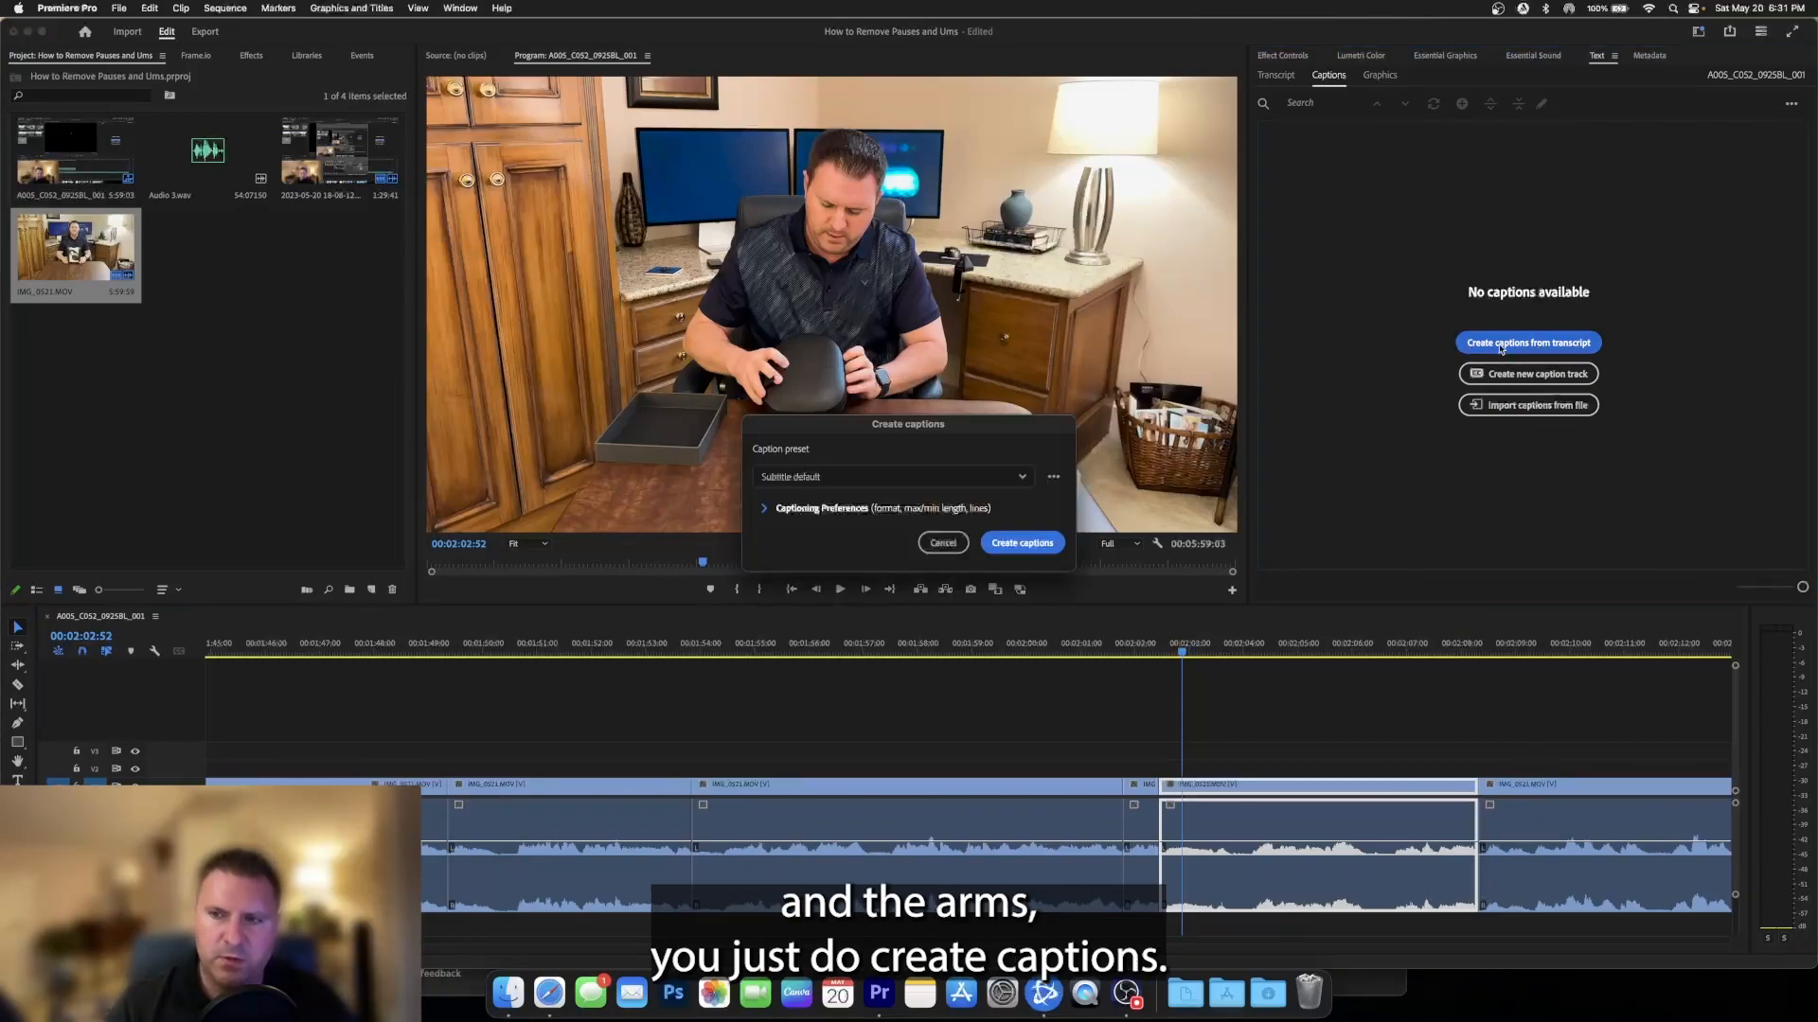
{"action": "left_click", "coordinate": [899, 478]}
{"action": "left_click", "coordinate": [790, 596]}
{"action": "left_click", "coordinate": [1046, 542]}
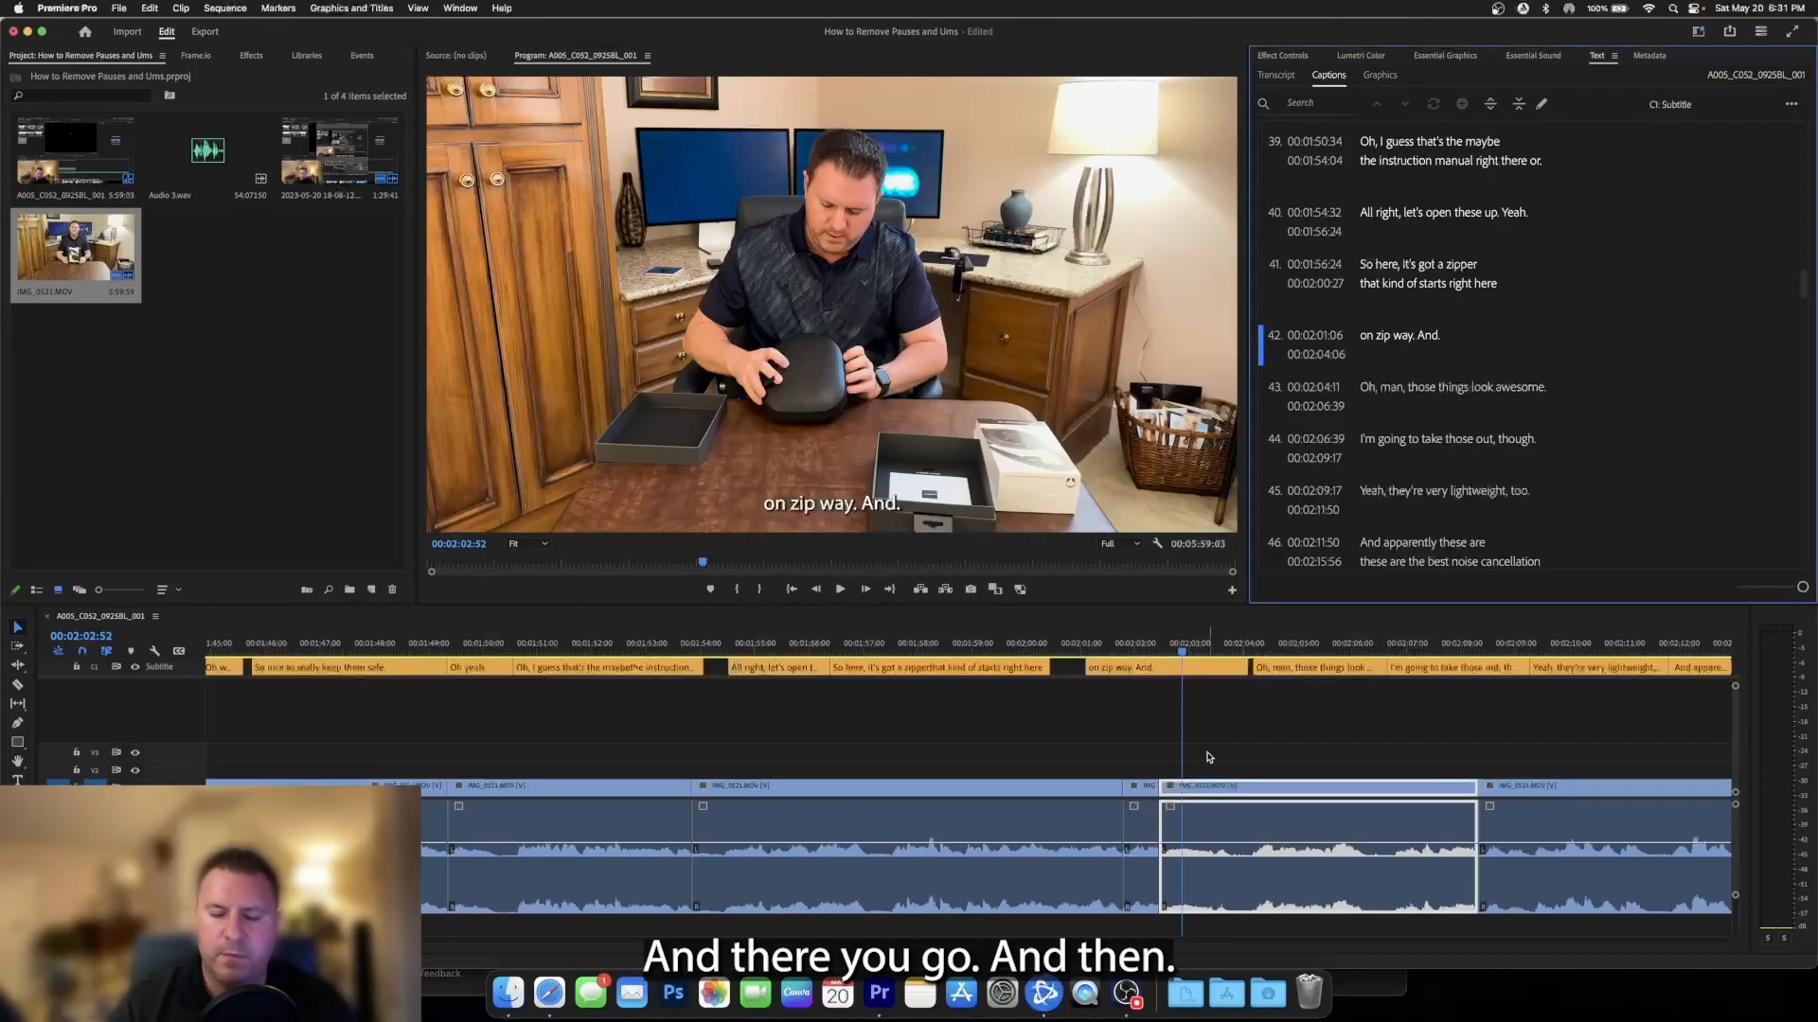
{"action": "key", "text": "space"}
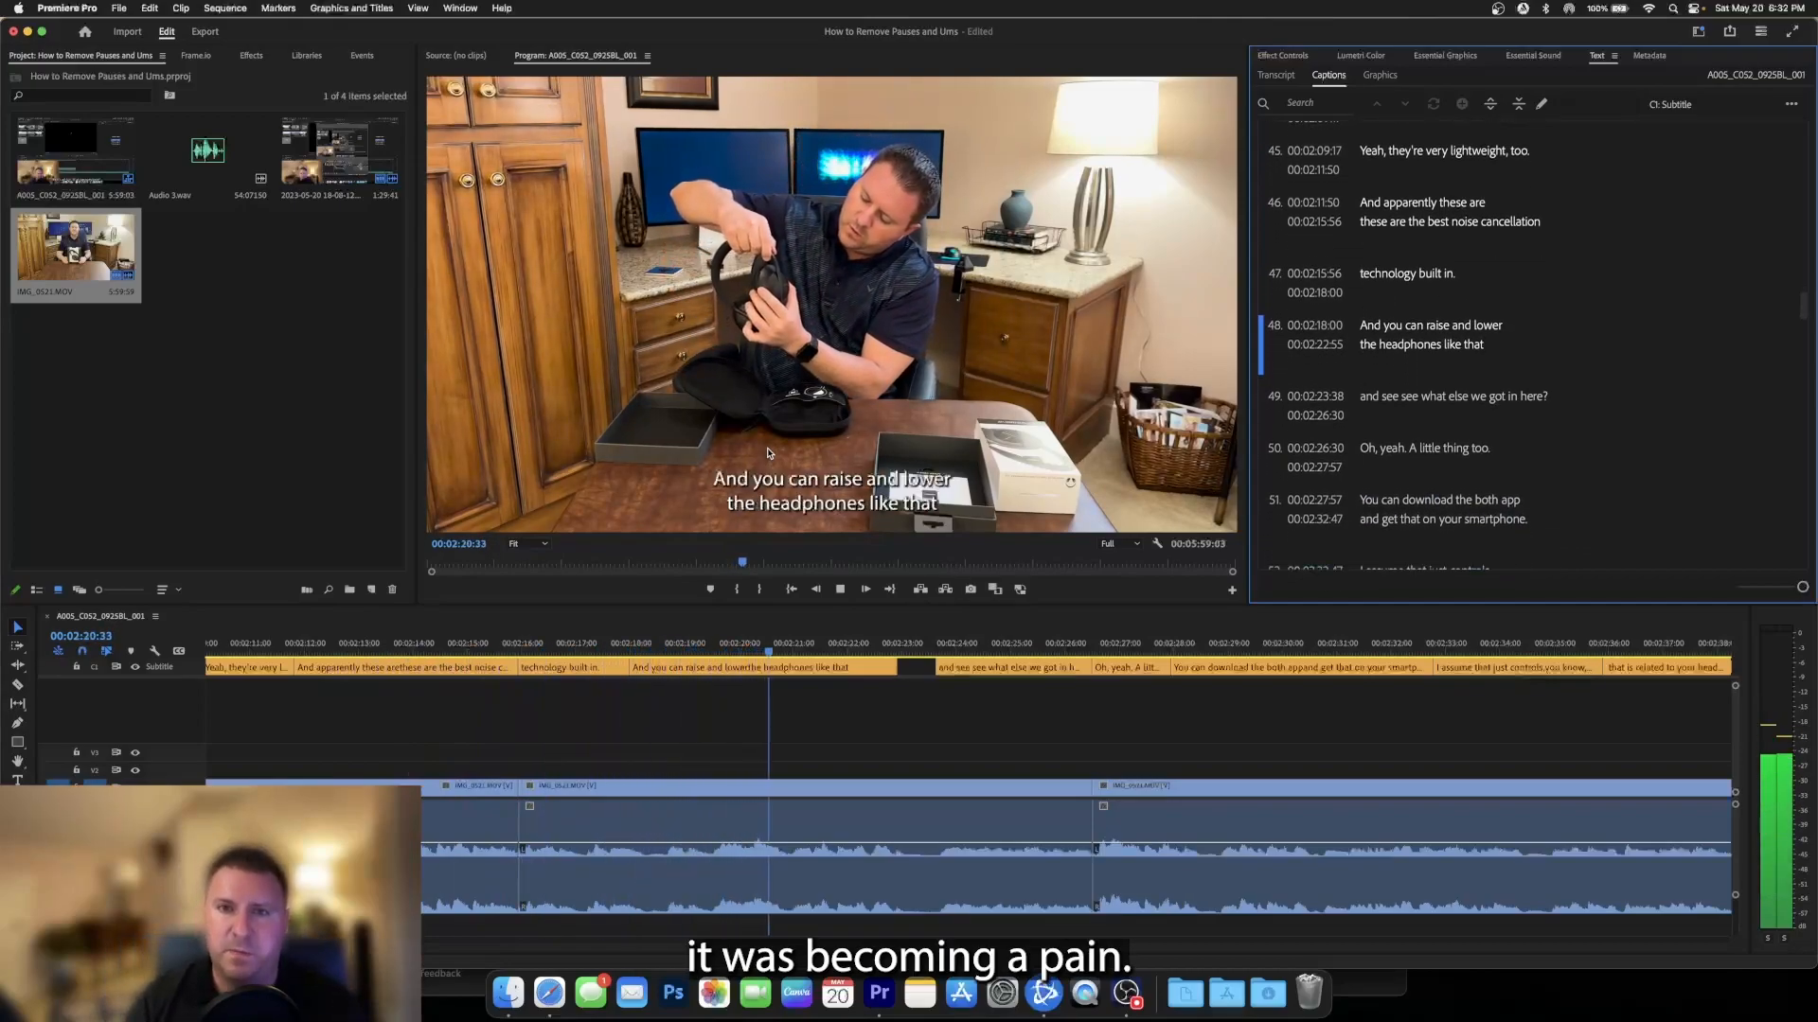
{"action": "key", "text": "space"}
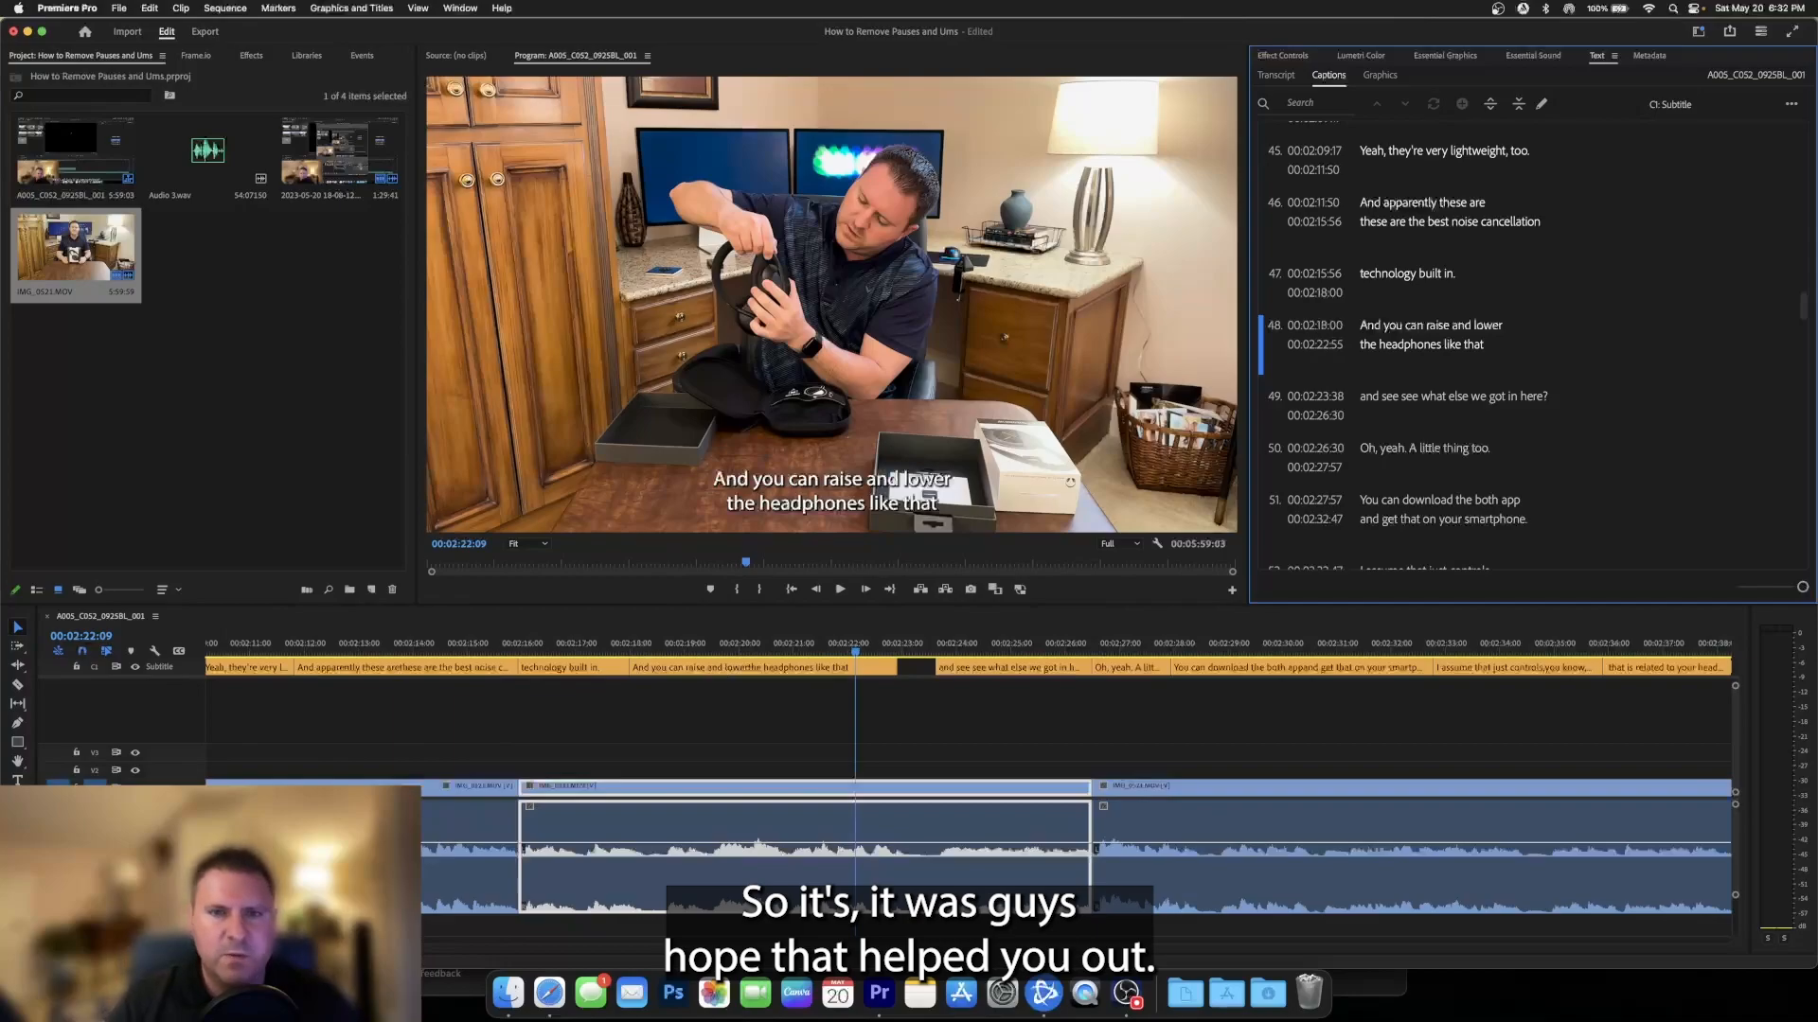